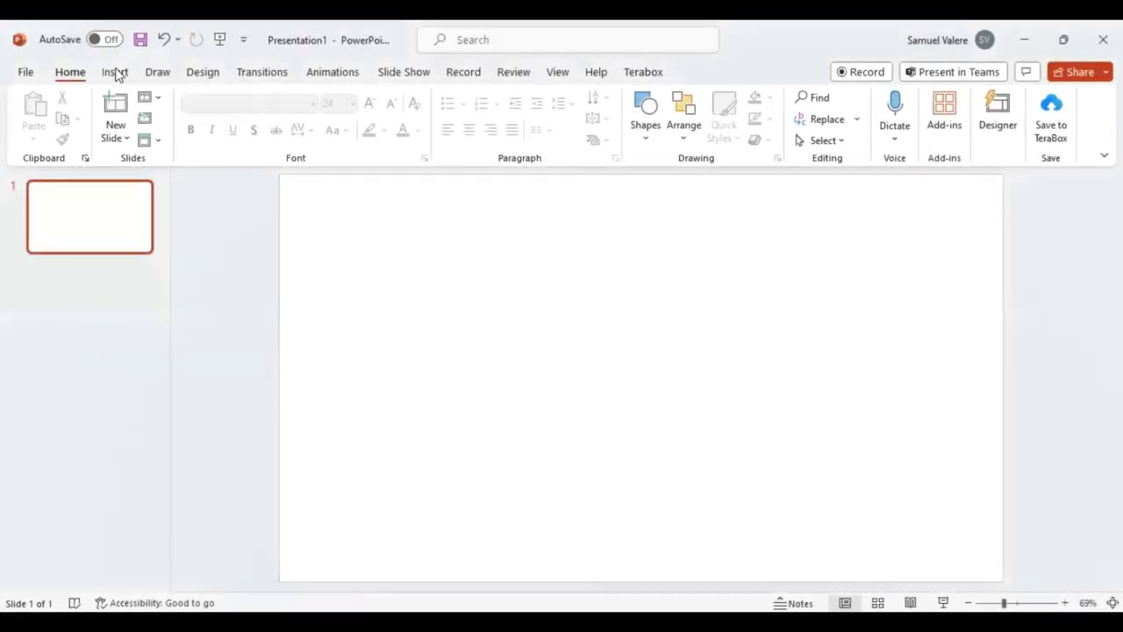
# - Open the Shapes gallery from the Insert tab
pyautogui.click(115, 71)
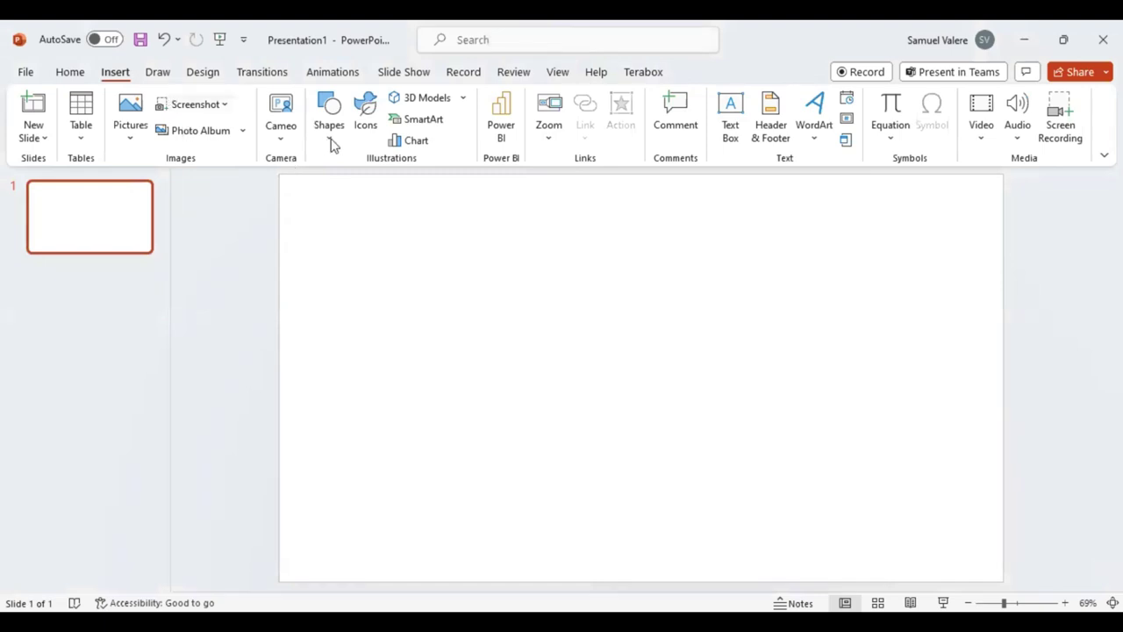
pyautogui.click(329, 144)
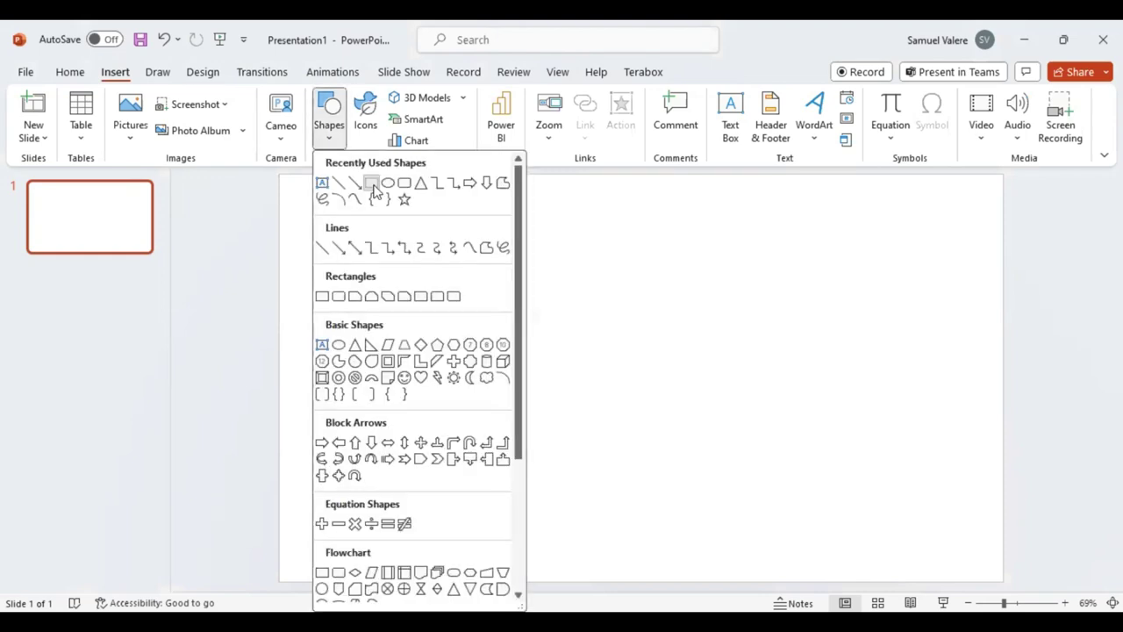
# - Draw a tall 6.42" × 0.55" rectangle, tilt it clockwise, and place a copy beside it
pyautogui.click(372, 186)
pyautogui.moveTo(496, 226); pyautogui.dragTo(525, 573)
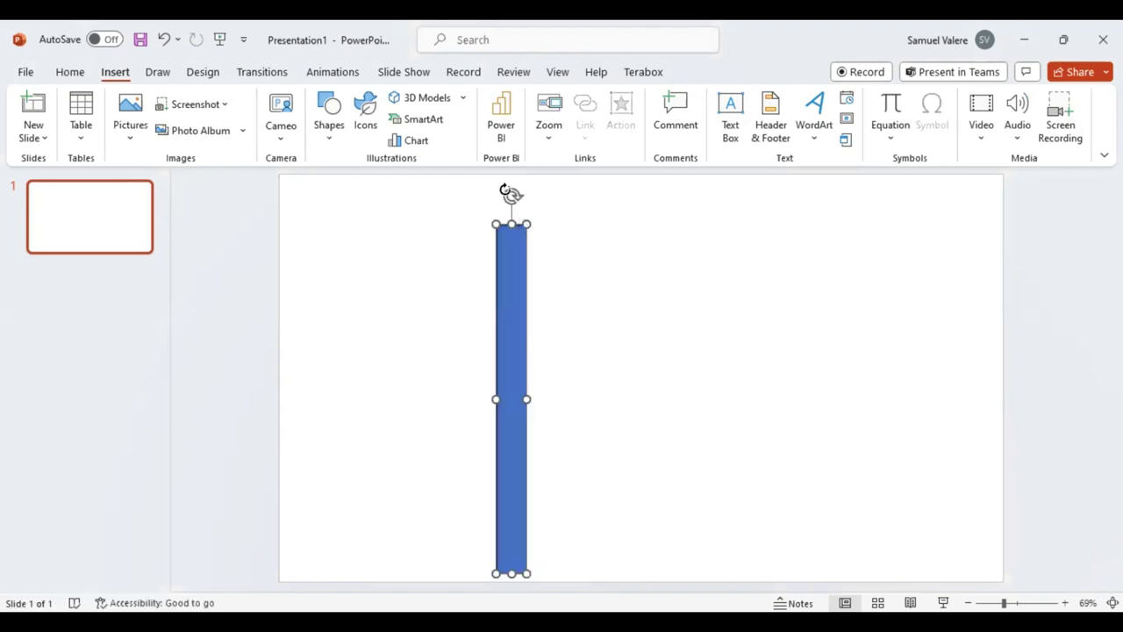
pyautogui.moveTo(524, 199)
pyautogui.mouseDown()
pyautogui.moveTo(539, 202)
pyautogui.moveTo(522, 307)
pyautogui.moveTo(522, 295)
pyautogui.mouseUp()
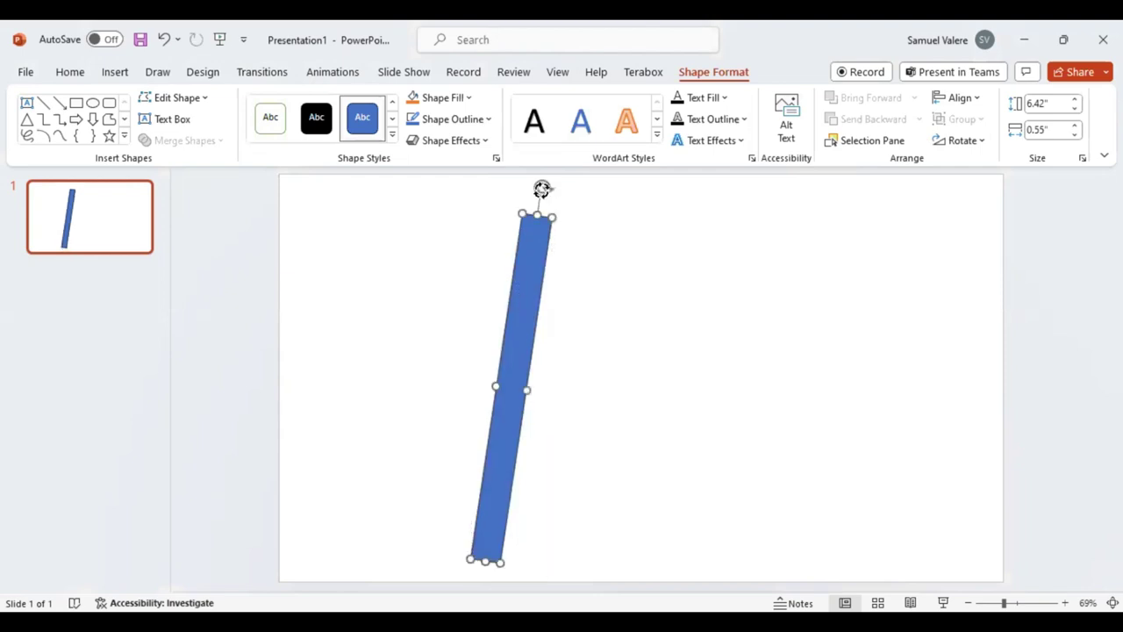
pyautogui.moveTo(569, 200); pyautogui.dragTo(569, 200)
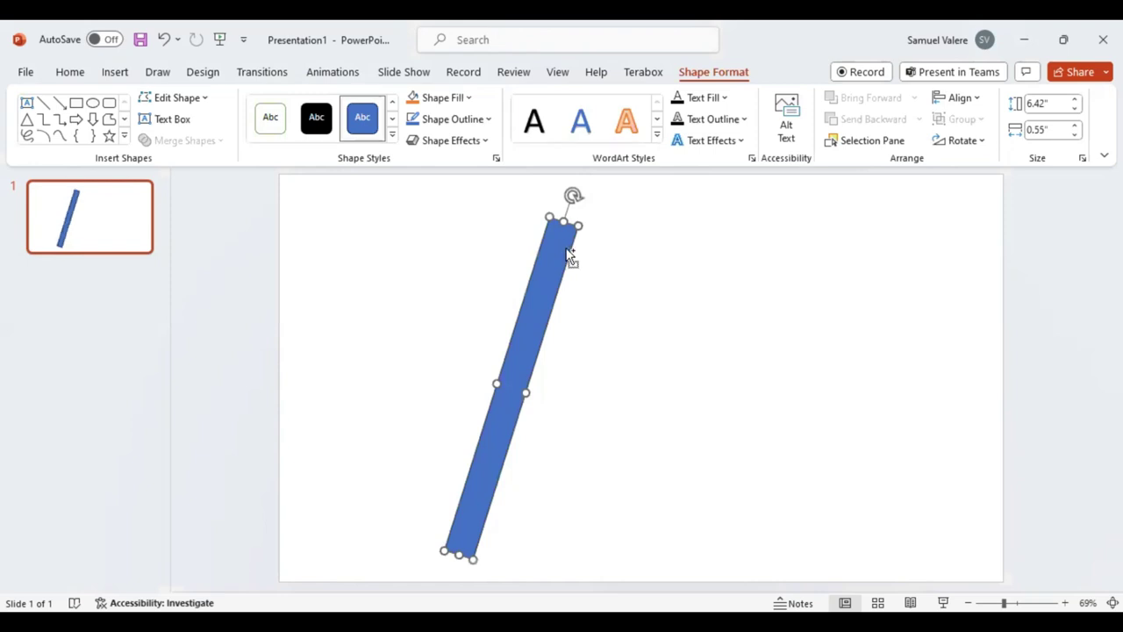
pyautogui.moveTo(551, 299); pyautogui.dragTo(570, 307)
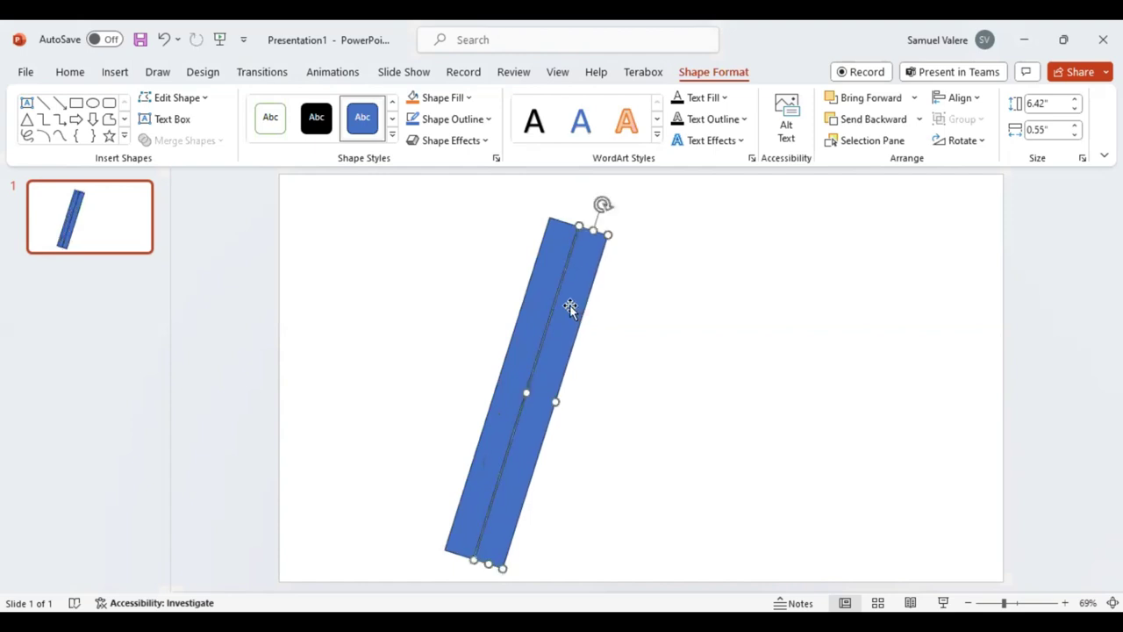
# - Select both tilted bars and group them into one 6.59" × 1.08" object
pyautogui.hotkey('ctrl', 'z')
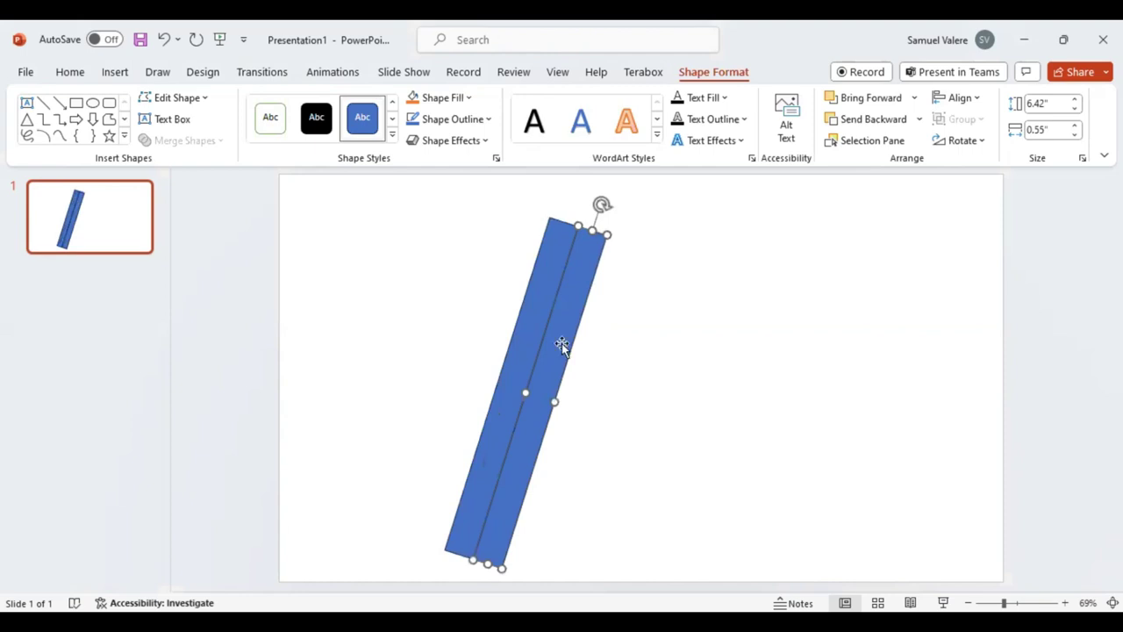
pyautogui.press('Escape')
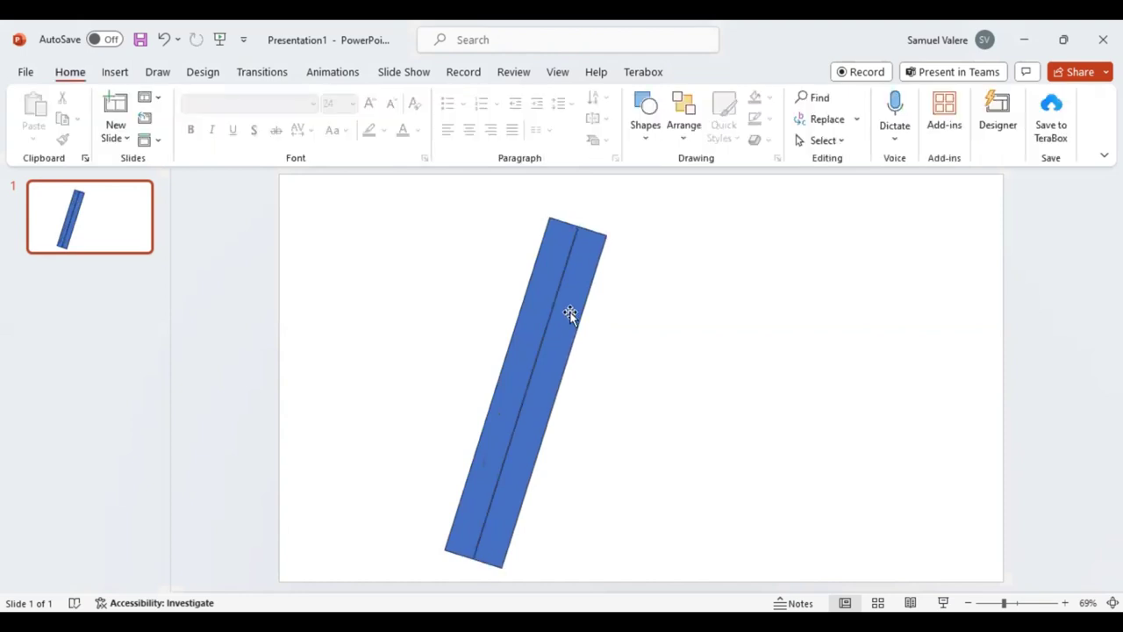
pyautogui.click(550, 313)
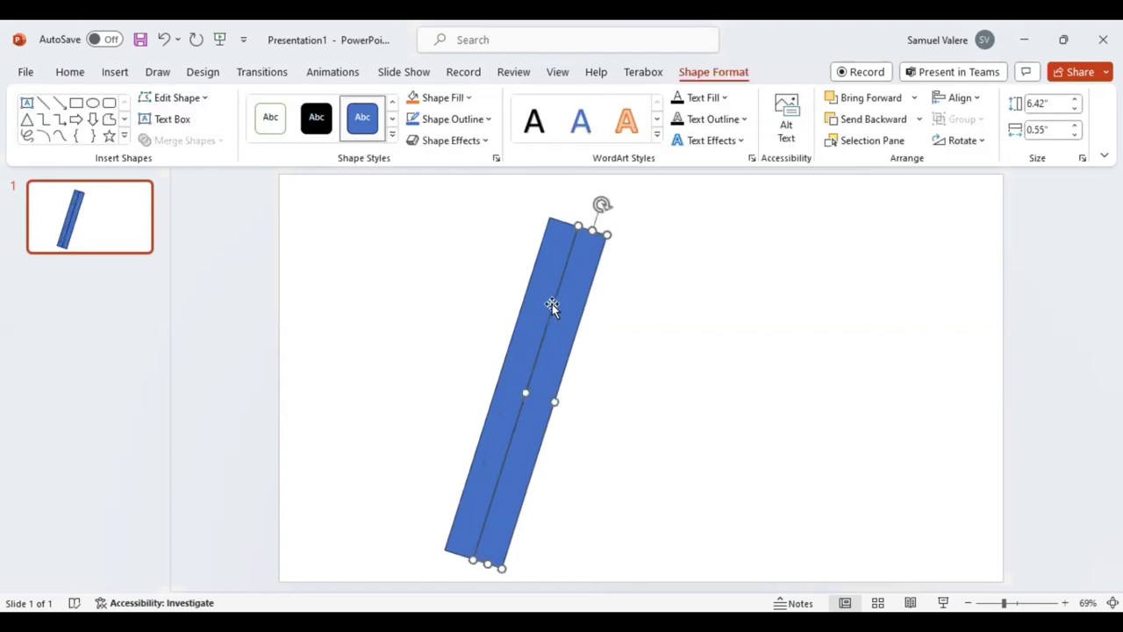
pyautogui.keyDown('shift'); pyautogui.click(551, 306); pyautogui.keyUp('shift')
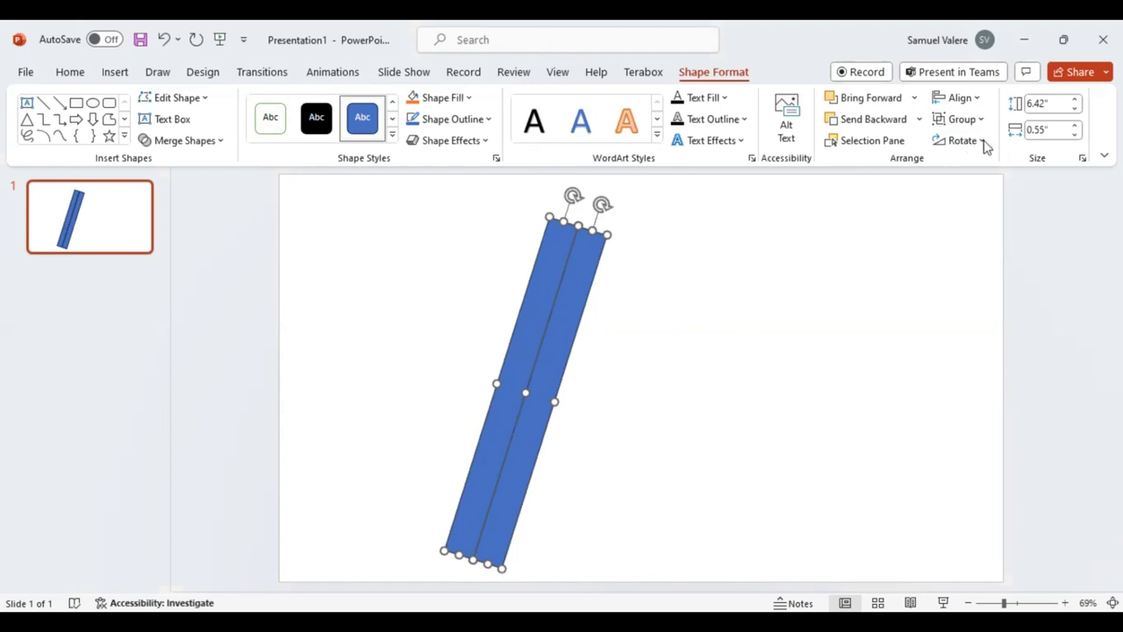
pyautogui.hotkey('ctrl', 'g')
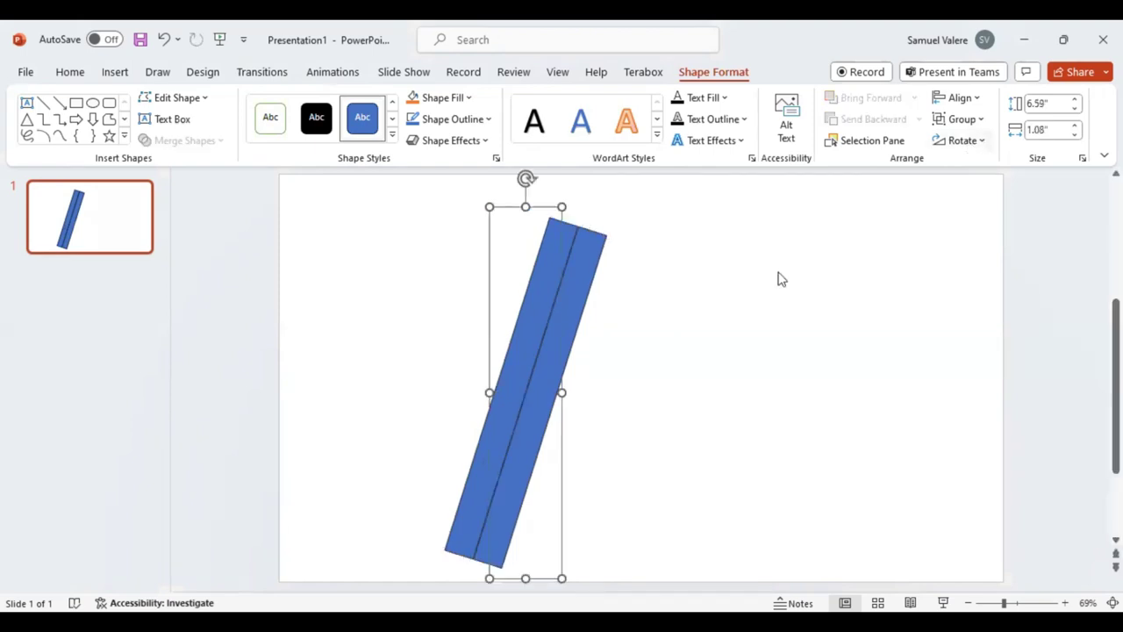
# - Rotate the grouped bars a few degrees clockwise
pyautogui.hotkey('alt', 'j')
pyautogui.press('d')
pyautogui.press('a')
pyautogui.press('y')
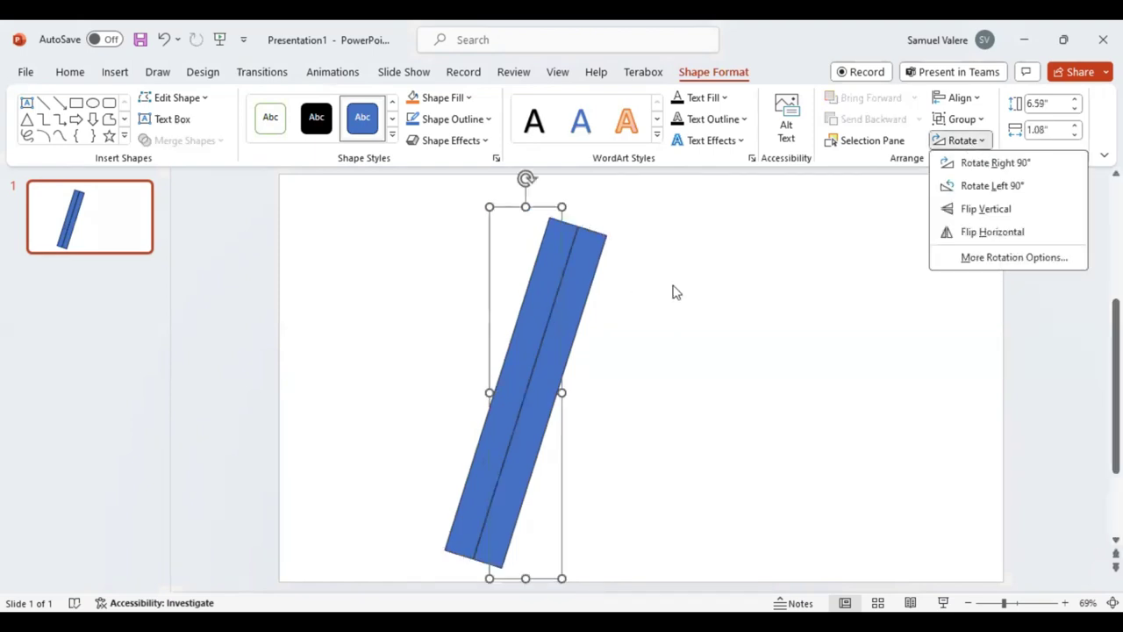
pyautogui.press('Escape')
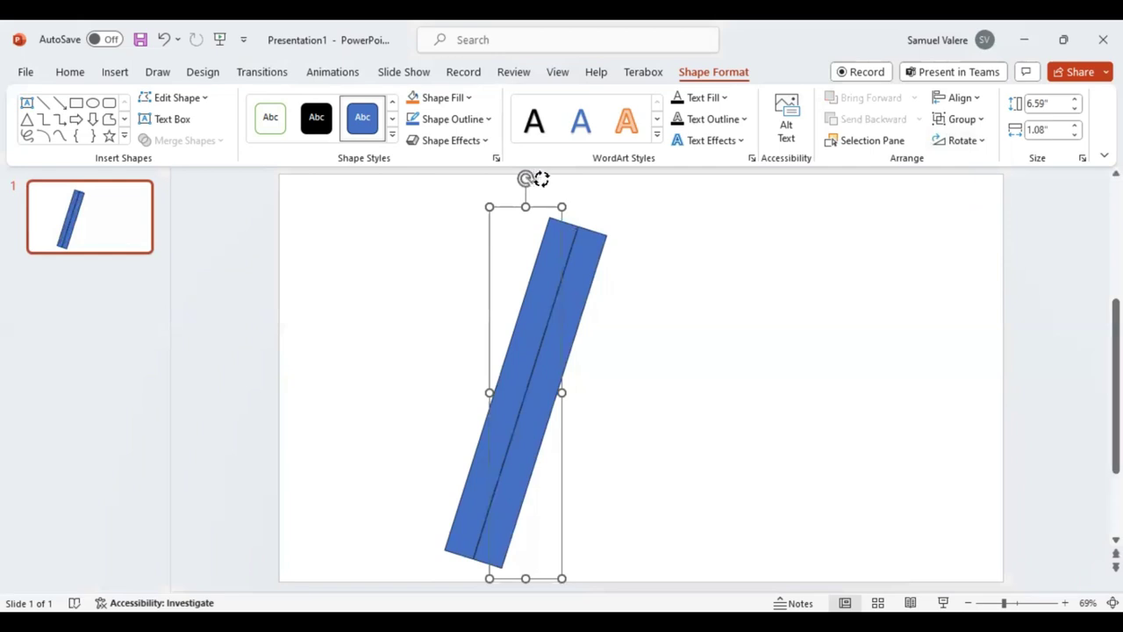
pyautogui.moveTo(540, 178); pyautogui.dragTo(539, 318)
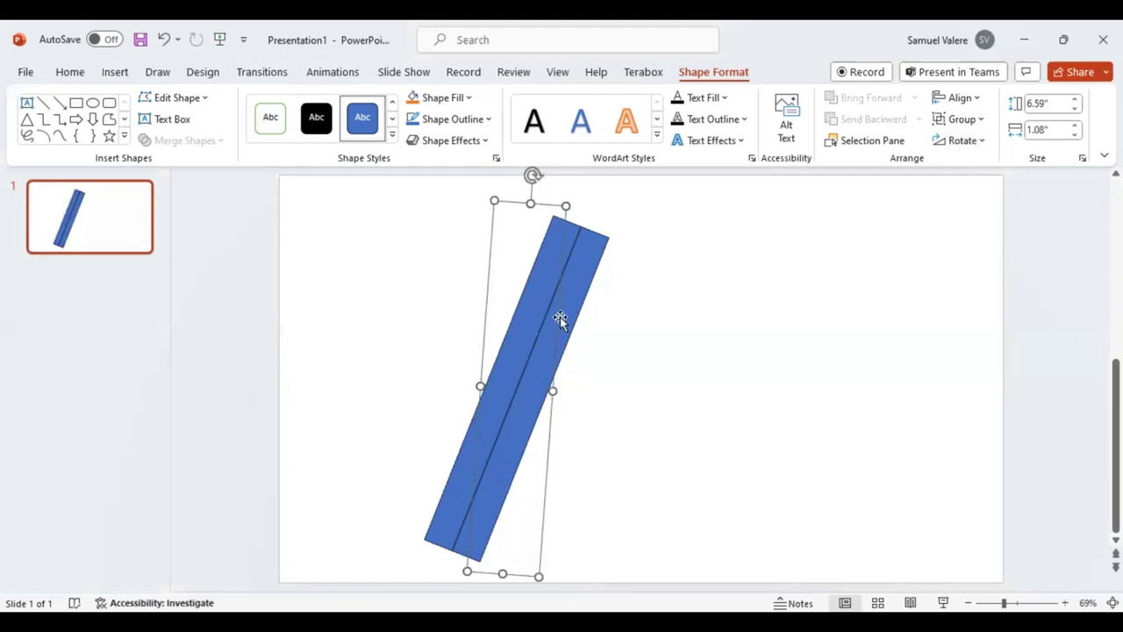
# - Duplicate the bar, flip the copy vertically, adjust its position and slant, and delete the other bar
pyautogui.hotkey('ctrl', 'd')
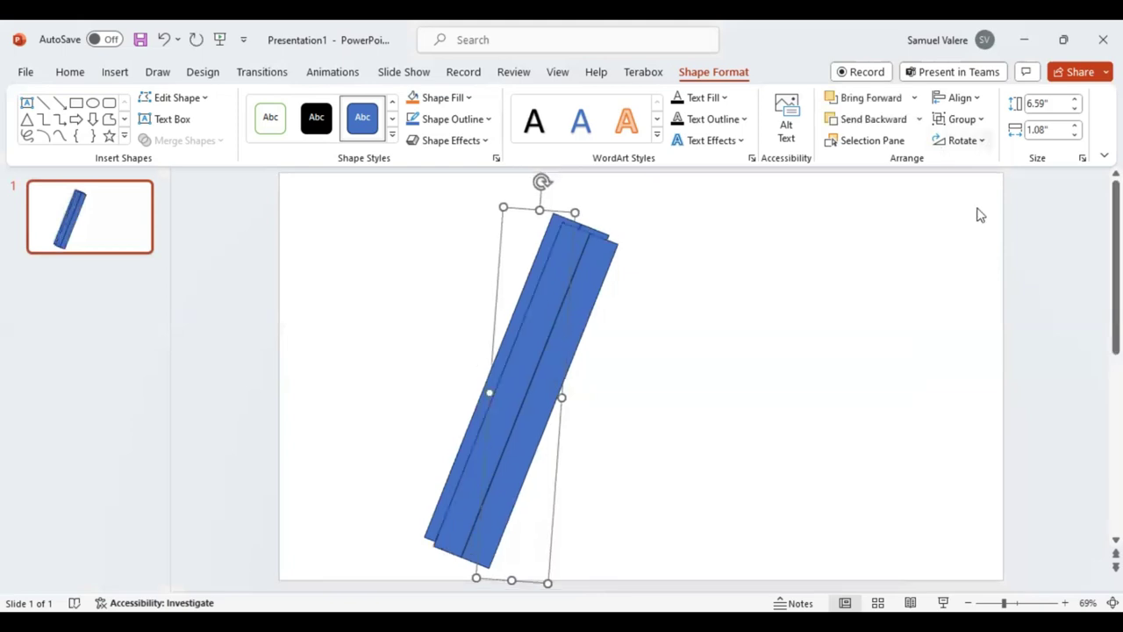
pyautogui.click(963, 141)
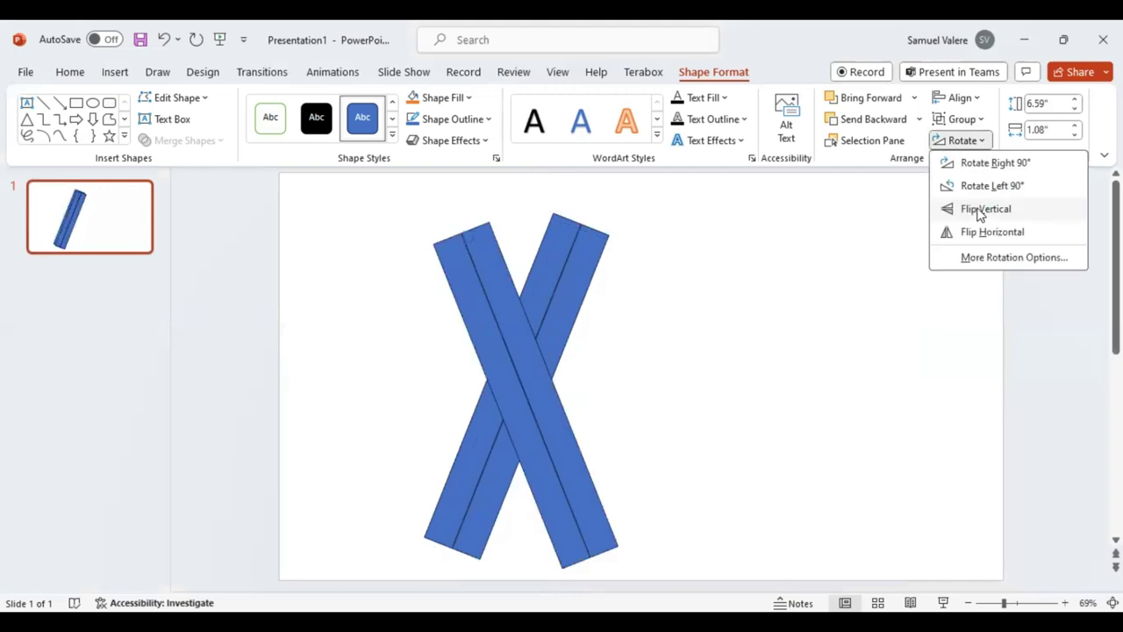
pyautogui.click(569, 353)
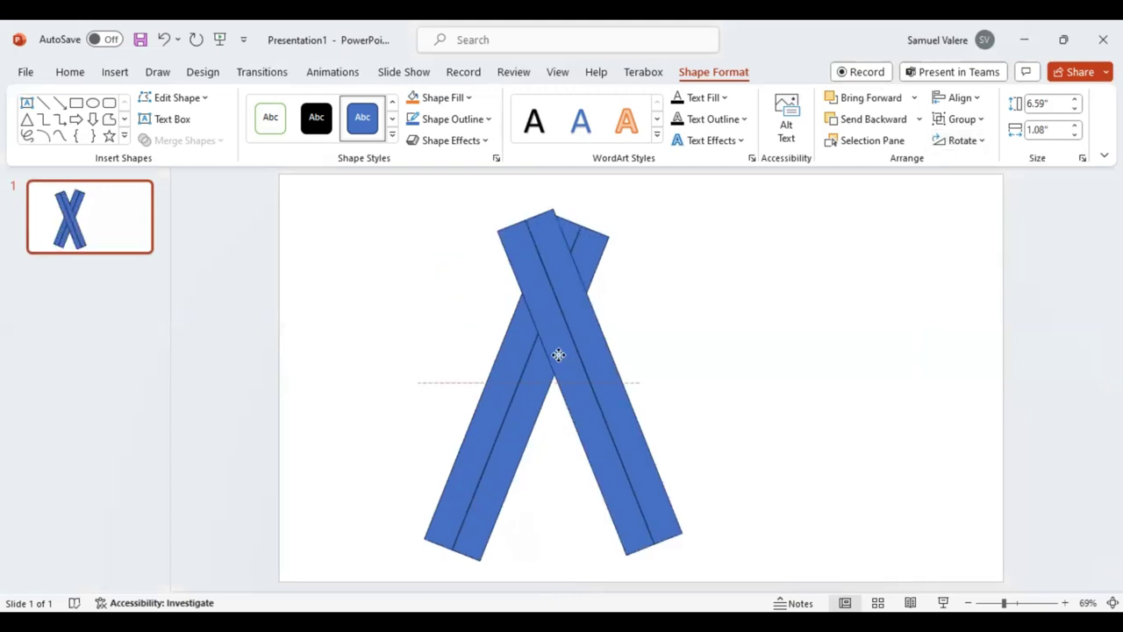
pyautogui.moveTo(570, 353); pyautogui.dragTo(559, 346)
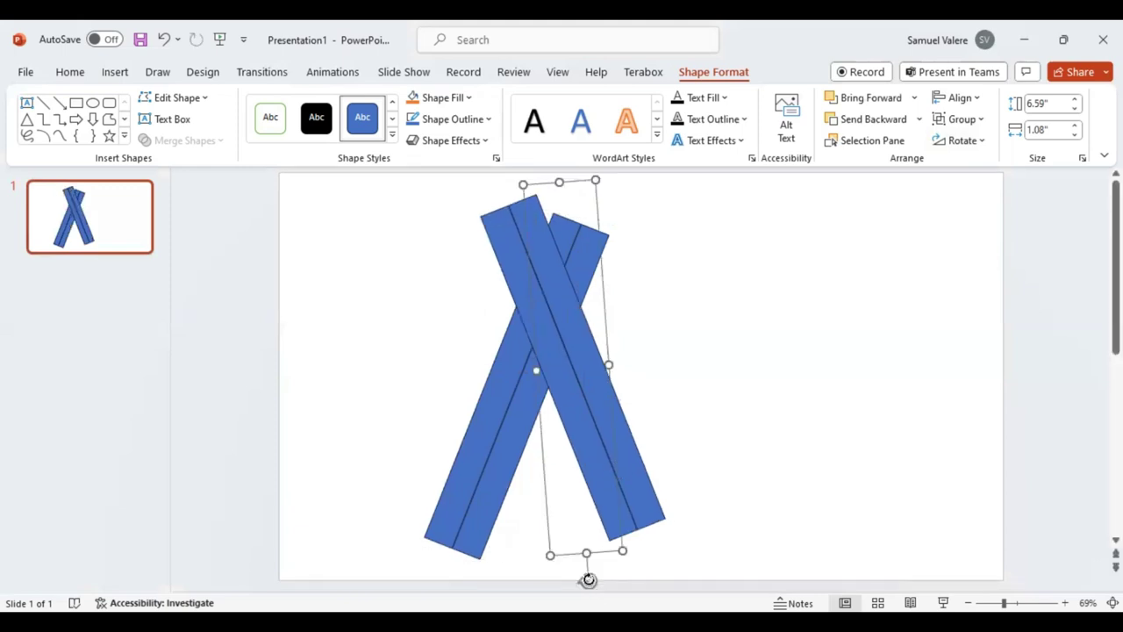
pyautogui.moveTo(597, 578); pyautogui.dragTo(602, 444)
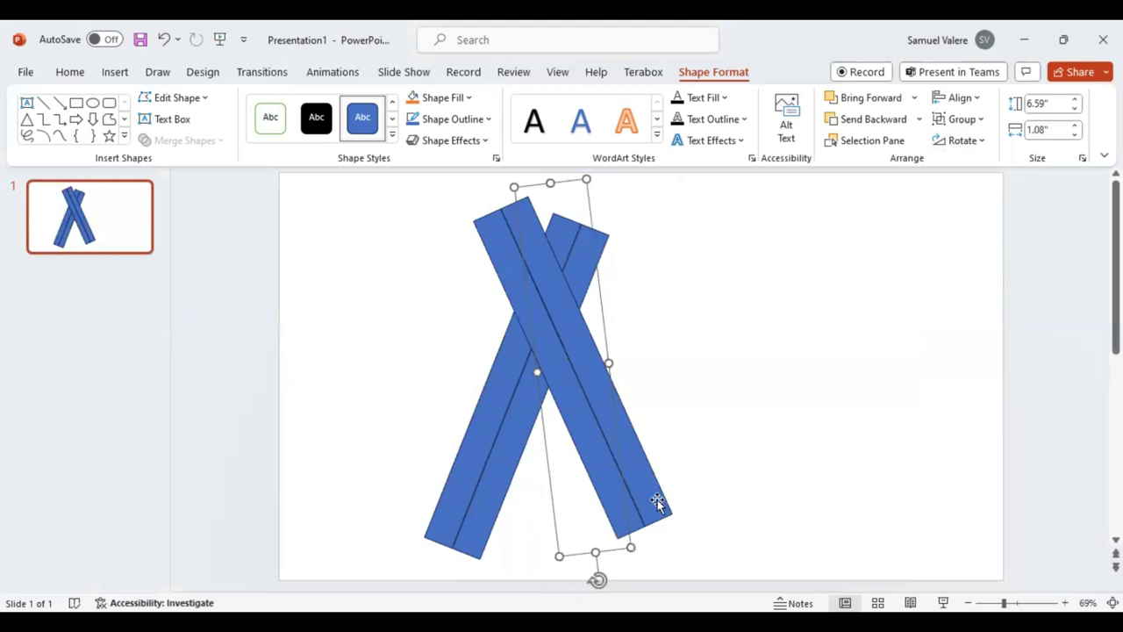
pyautogui.hotkey('ctrl', 'z')
pyautogui.press('Delete')
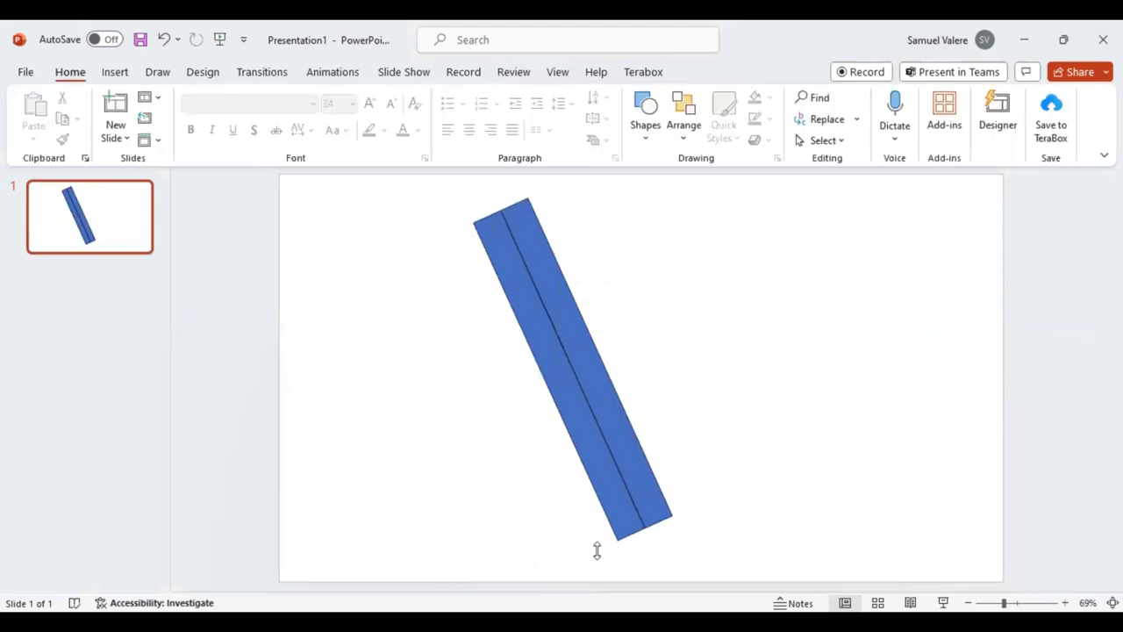
# - Lengthen the double bar at its bottom end
pyautogui.moveTo(596, 550); pyautogui.dragTo(606, 575)
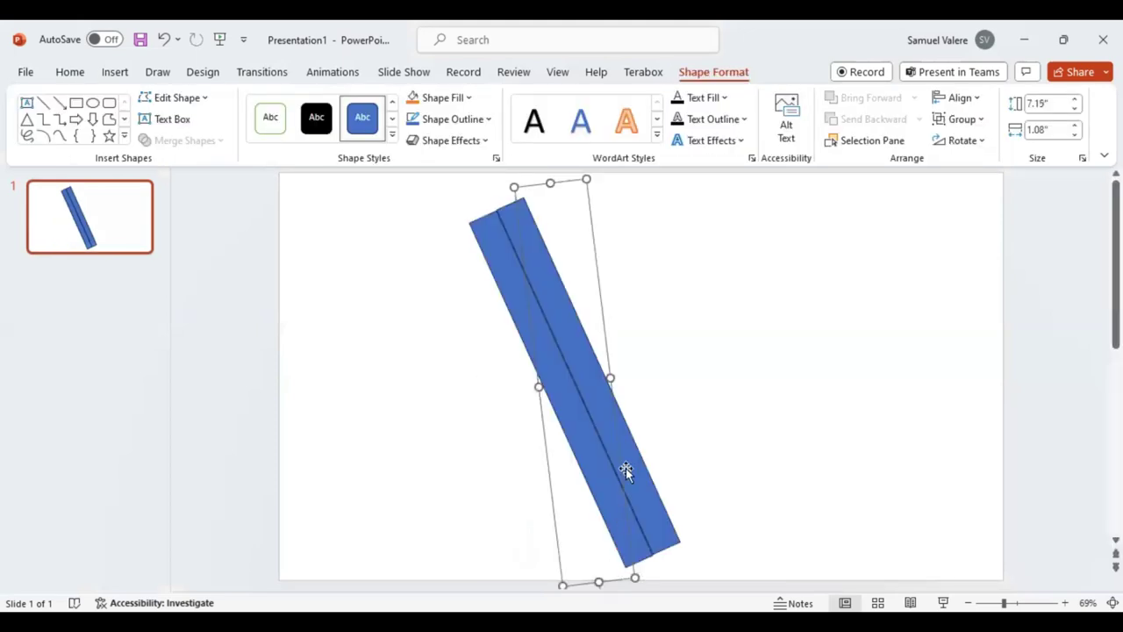
pyautogui.click(524, 340)
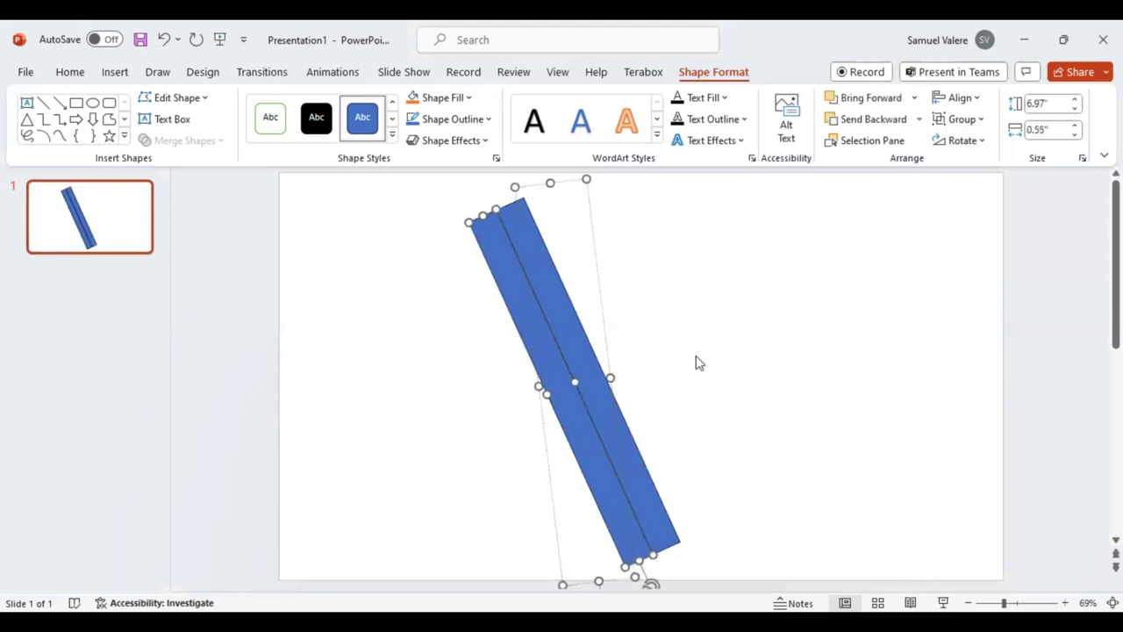
pyautogui.press('Escape')
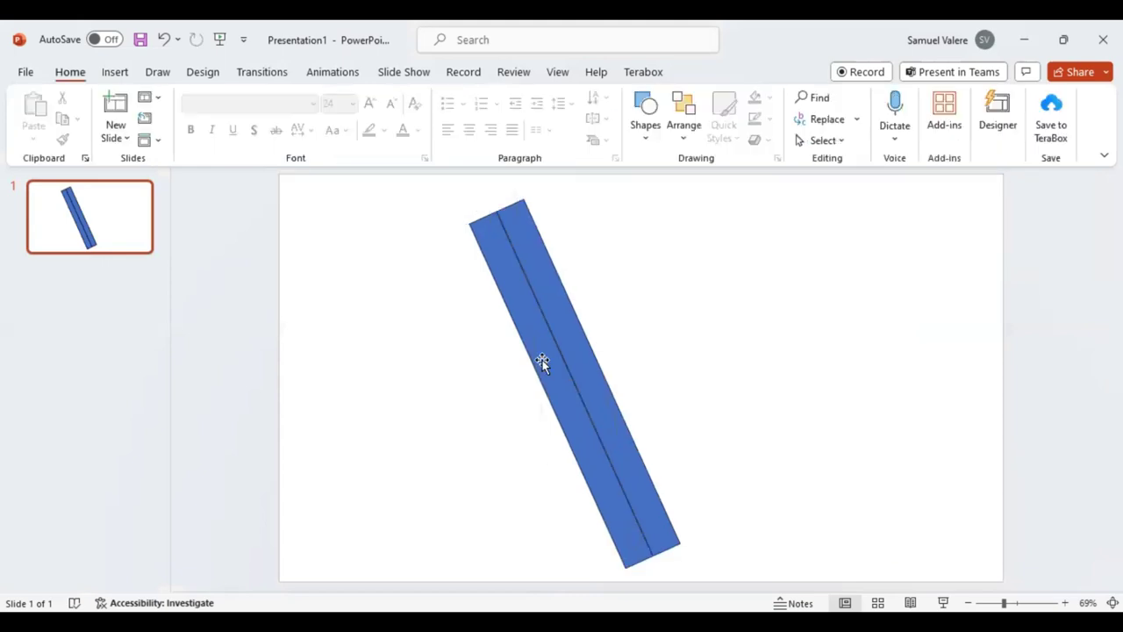
pyautogui.click(543, 360)
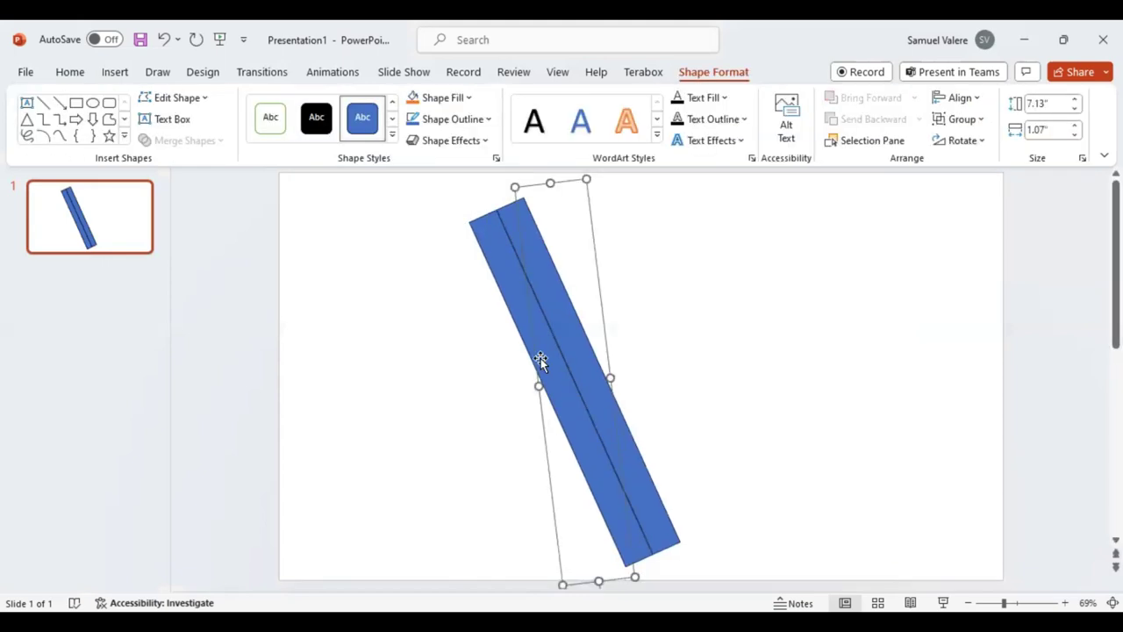
pyautogui.click(540, 358)
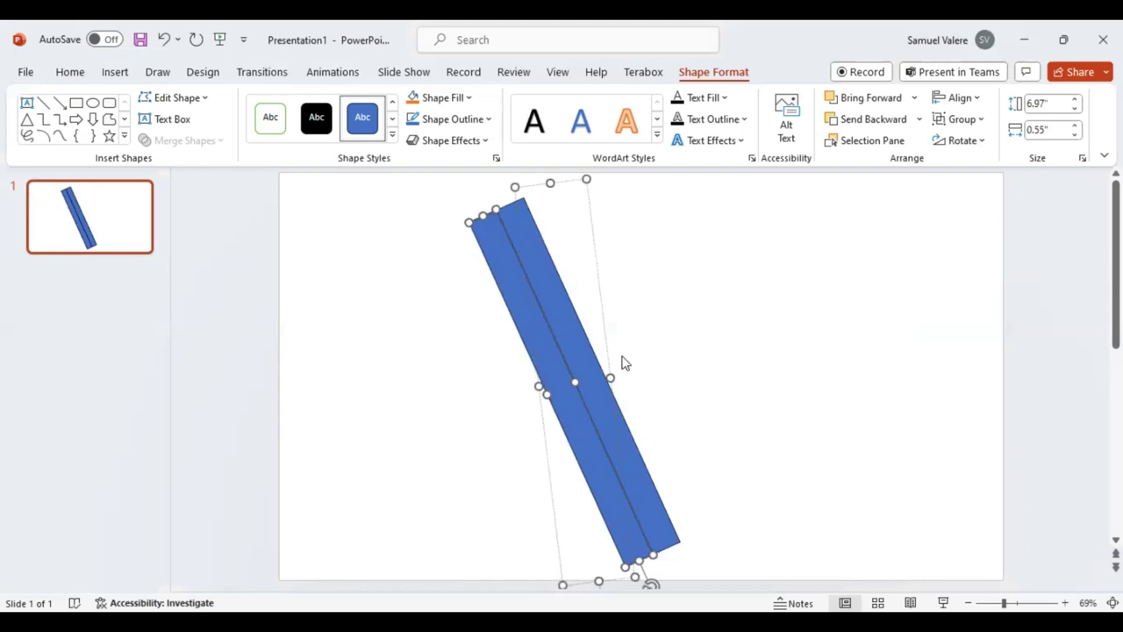
pyautogui.press('Escape')
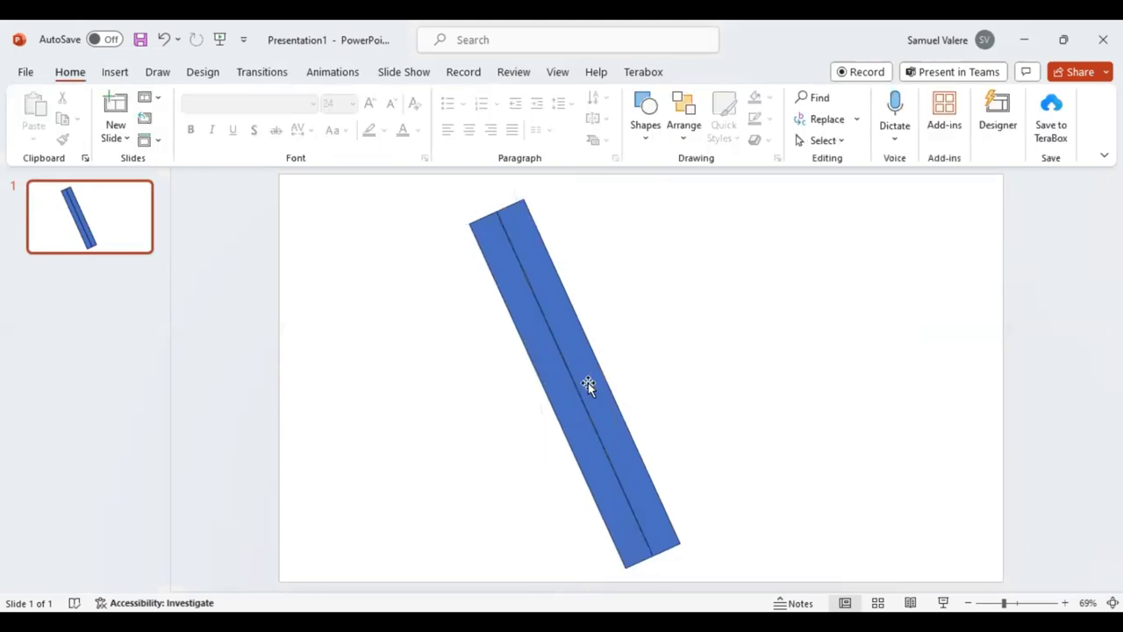
# - Move the bar right, duplicate it, and shift the copy left so the two cross at the top
pyautogui.moveTo(588, 382); pyautogui.dragTo(651, 375)
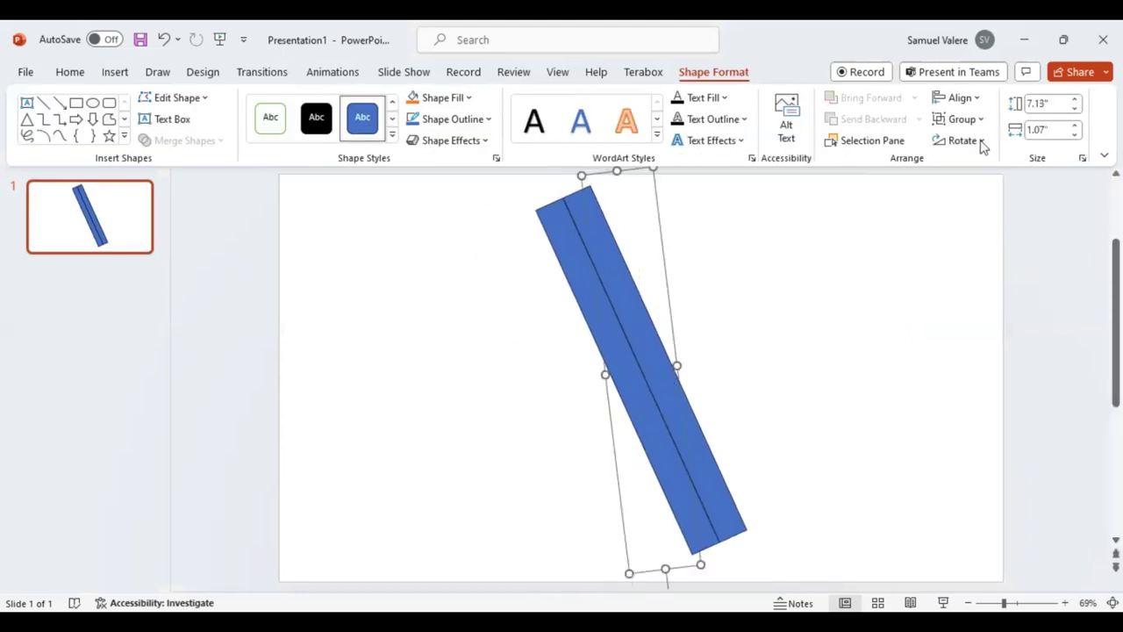
pyautogui.hotkey('ctrl', 'd')
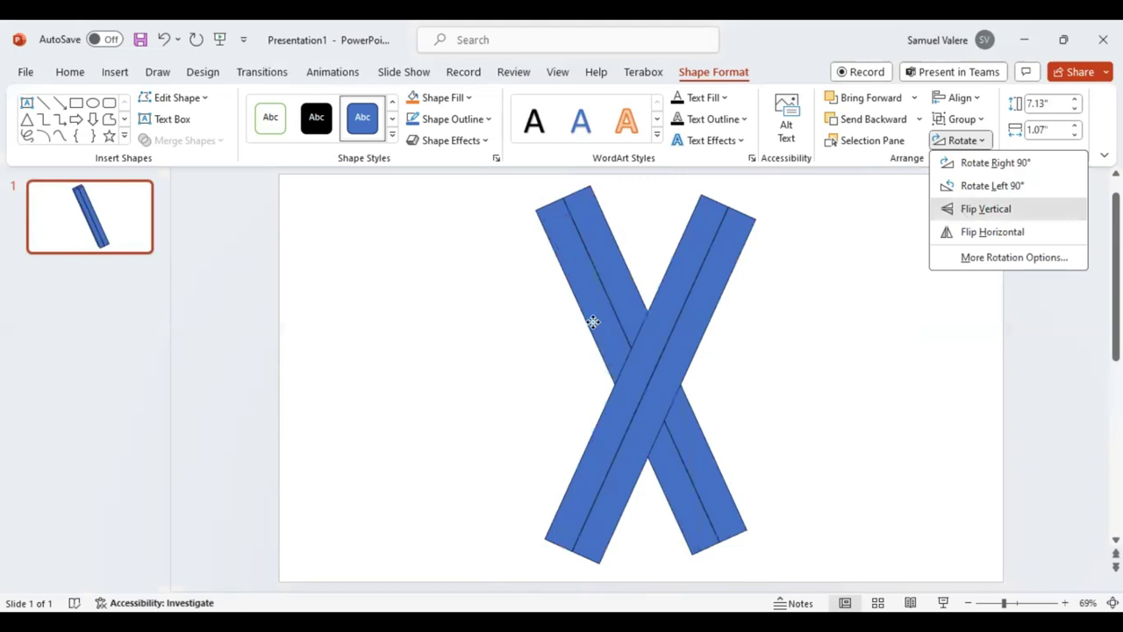
pyautogui.moveTo(667, 322)
pyautogui.mouseDown()
pyautogui.moveTo(584, 322)
pyautogui.moveTo(488, 383)
pyautogui.mouseUp()
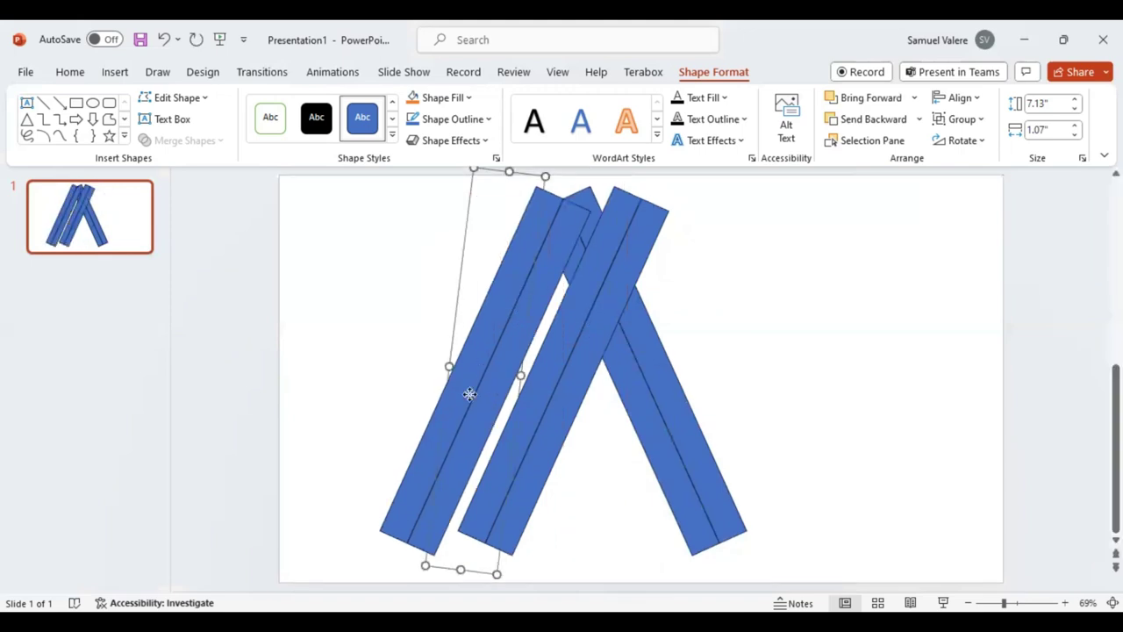
# - Rotate the third double bar horizontal and lay it across the lower ends of both legs
pyautogui.click(470, 394)
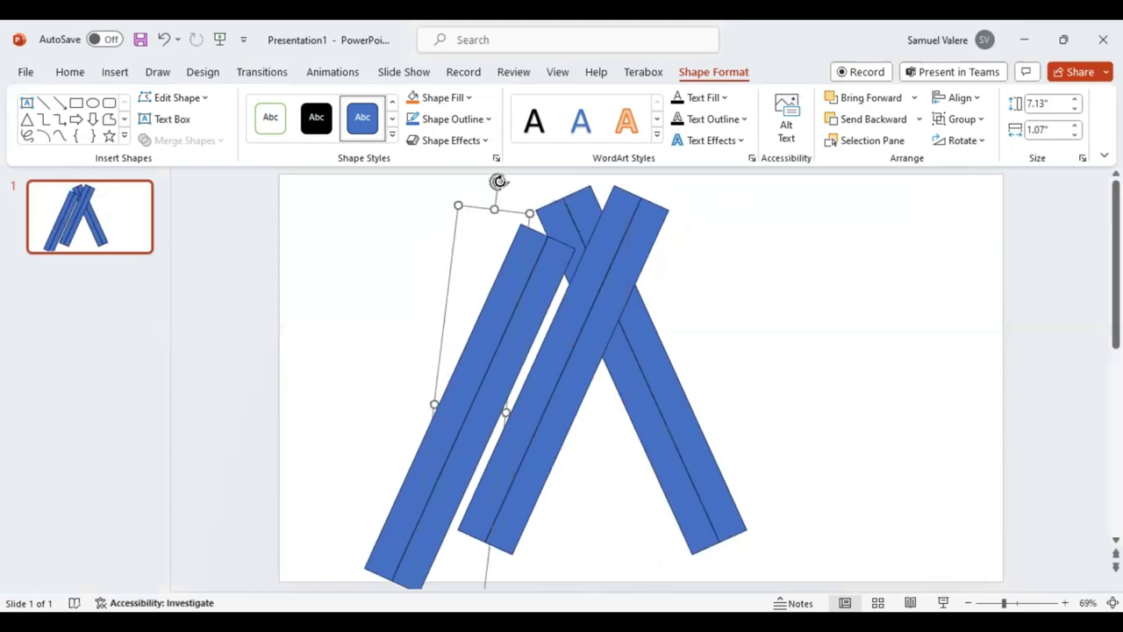
pyautogui.moveTo(499, 184)
pyautogui.mouseDown()
pyautogui.moveTo(664, 320)
pyautogui.moveTo(676, 347)
pyautogui.mouseUp()
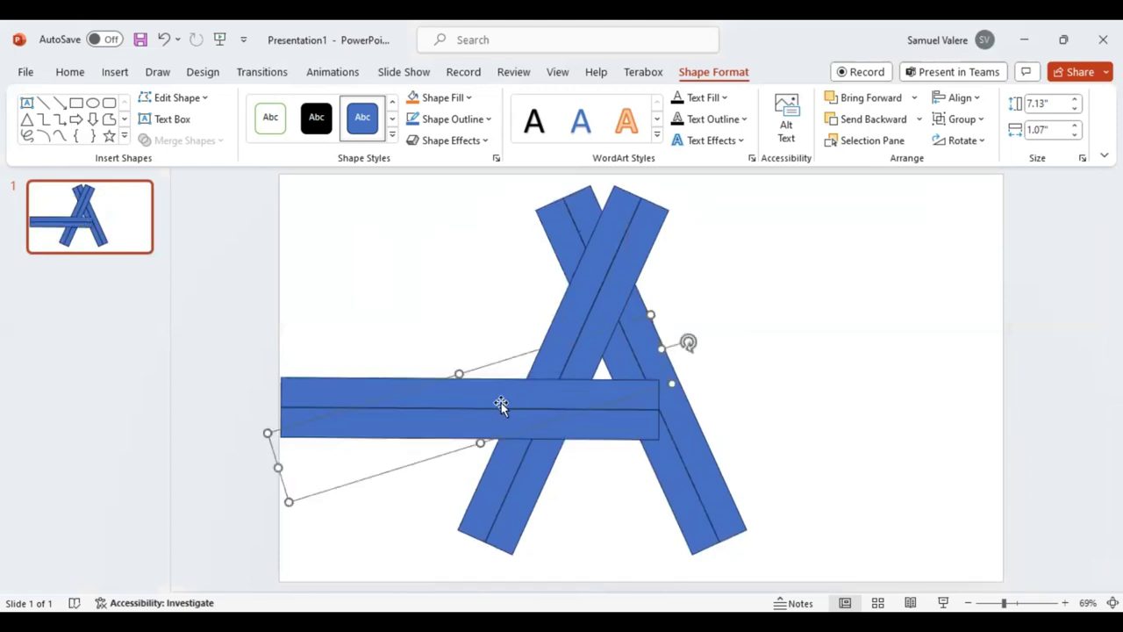
pyautogui.moveTo(500, 404); pyautogui.dragTo(636, 480)
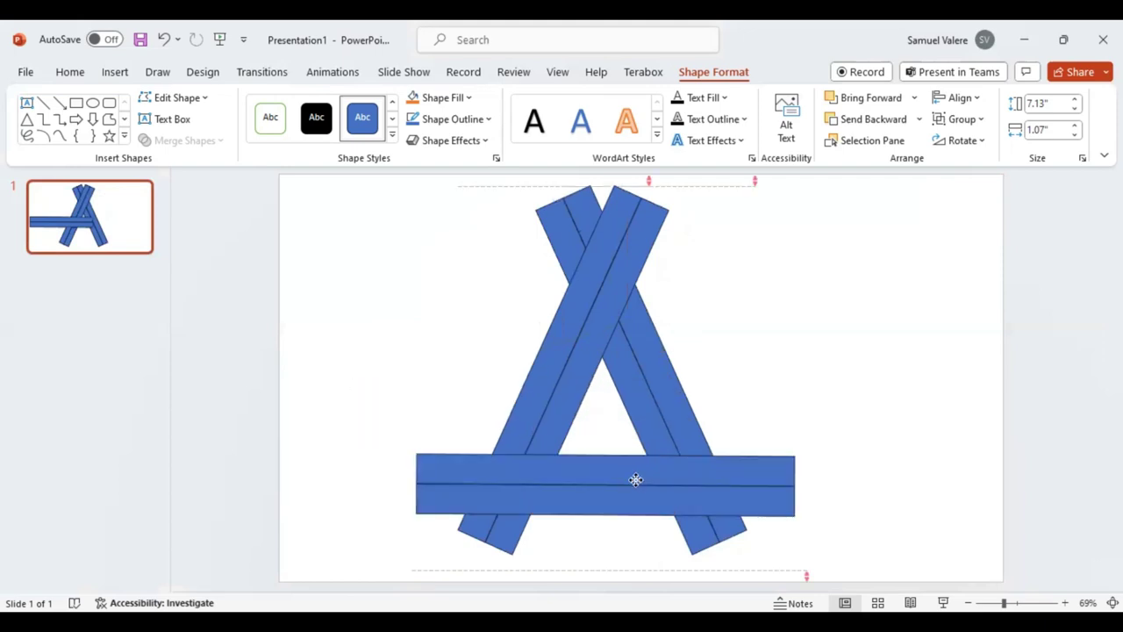
pyautogui.moveTo(636, 480); pyautogui.dragTo(636, 476)
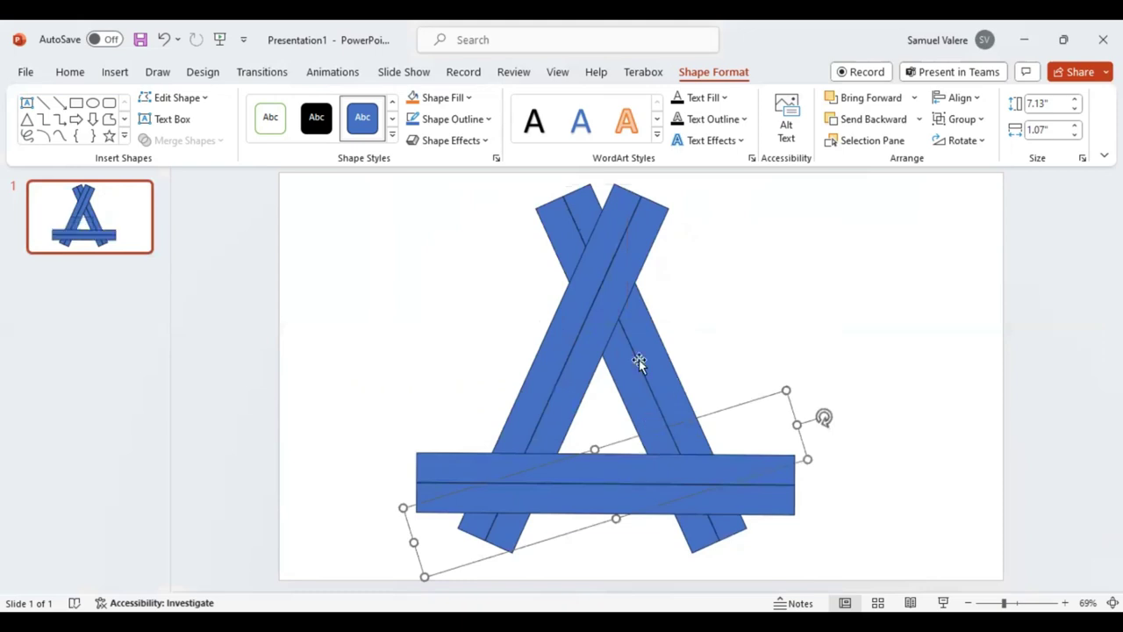
# - Select all the strips on the slide and bring up the Merge Shapes options
pyautogui.hotkey('ctrl', 'a')
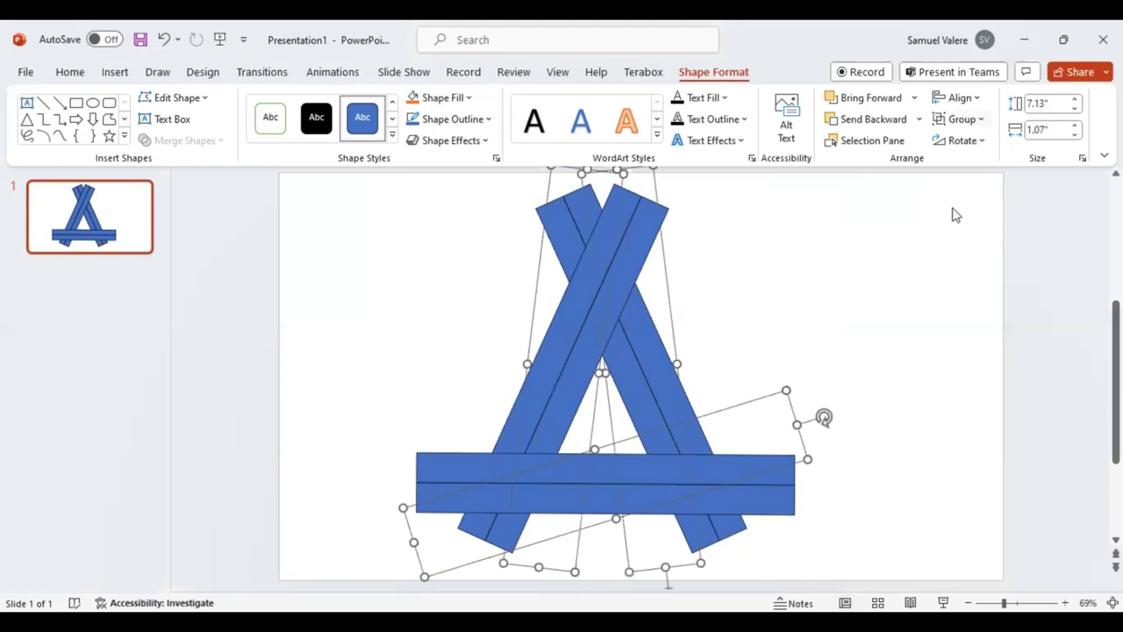
pyautogui.keyDown('shift'); pyautogui.click(454, 470); pyautogui.keyUp('shift')
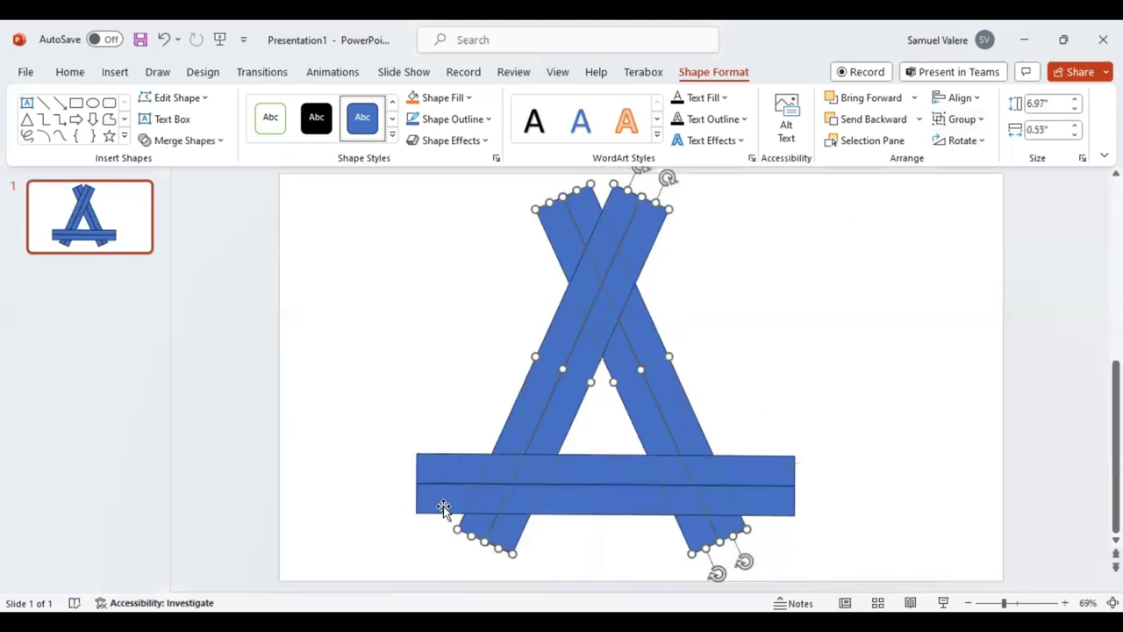
pyautogui.keyDown('shift'); pyautogui.click(443, 506); pyautogui.keyUp('shift')
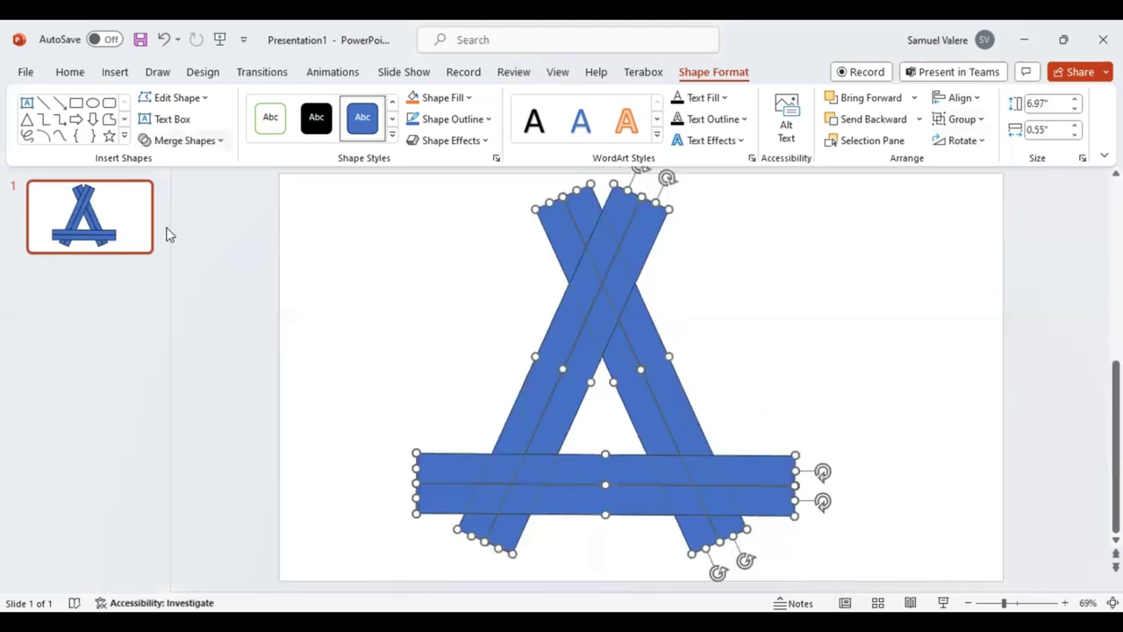
pyautogui.click(184, 140)
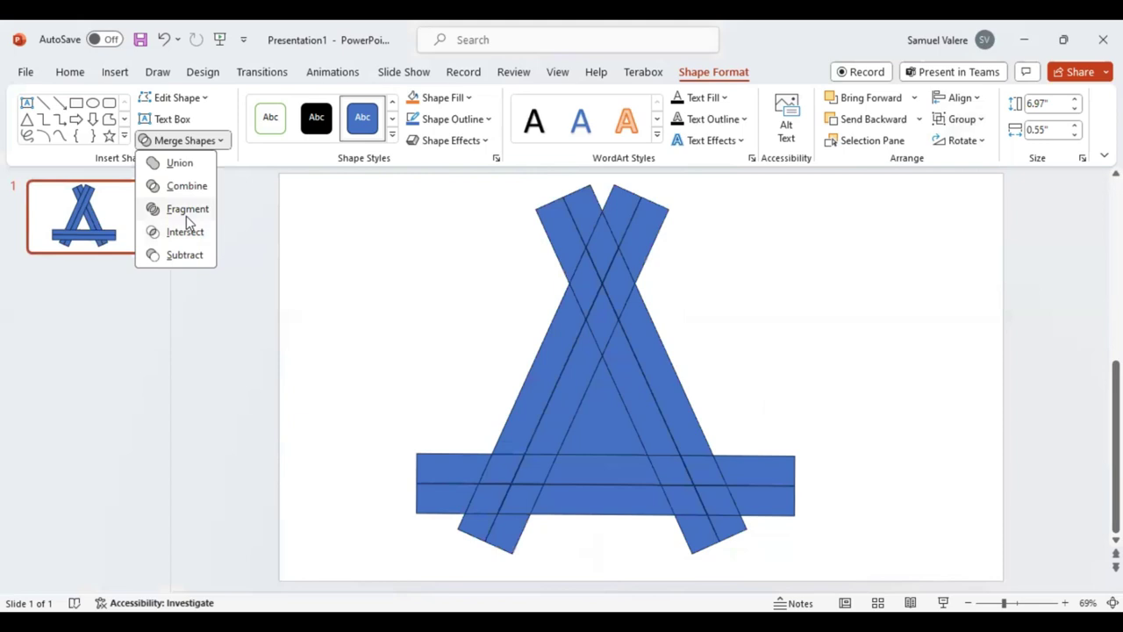
# - Fragment the strips, move the top-right fragment aside, and delete the small peak piece
pyautogui.click(620, 379)
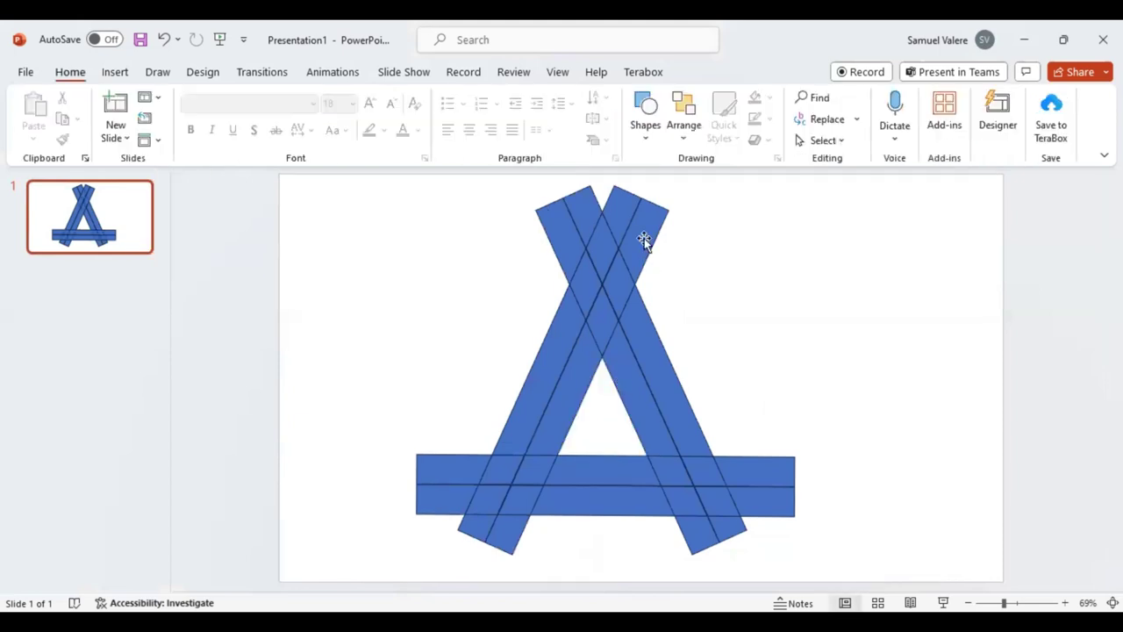
pyautogui.click(645, 239)
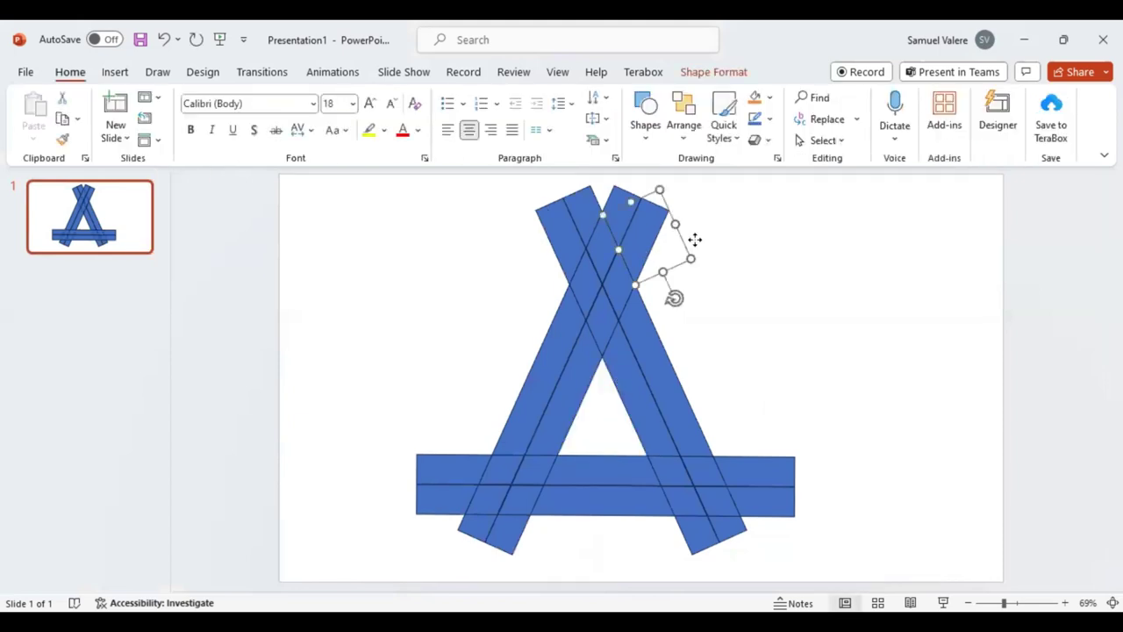
pyautogui.moveTo(694, 238); pyautogui.dragTo(743, 244)
pyautogui.click(623, 219)
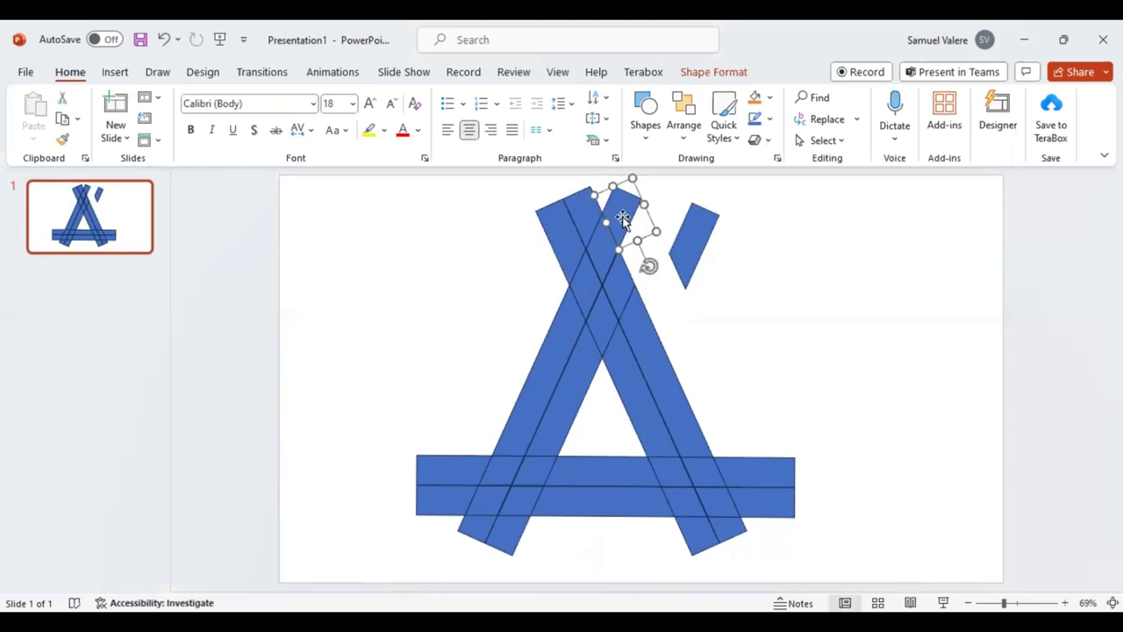
pyautogui.moveTo(622, 219)
pyautogui.mouseDown()
pyautogui.moveTo(567, 226)
pyautogui.moveTo(582, 207)
pyautogui.moveTo(568, 230)
pyautogui.mouseUp()
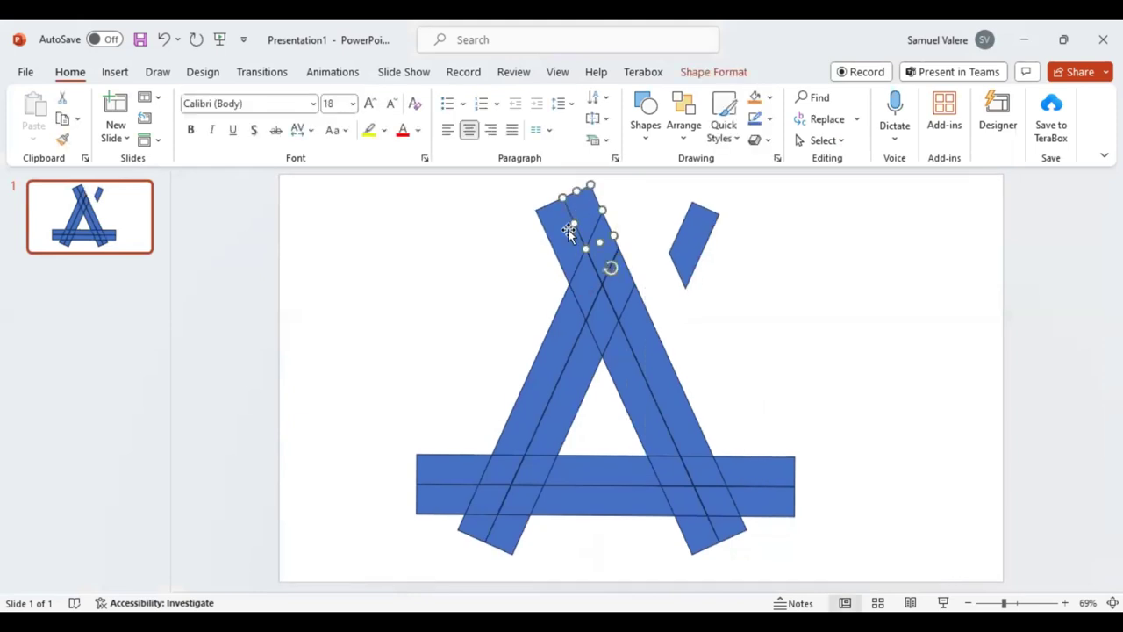
pyautogui.press('Delete')
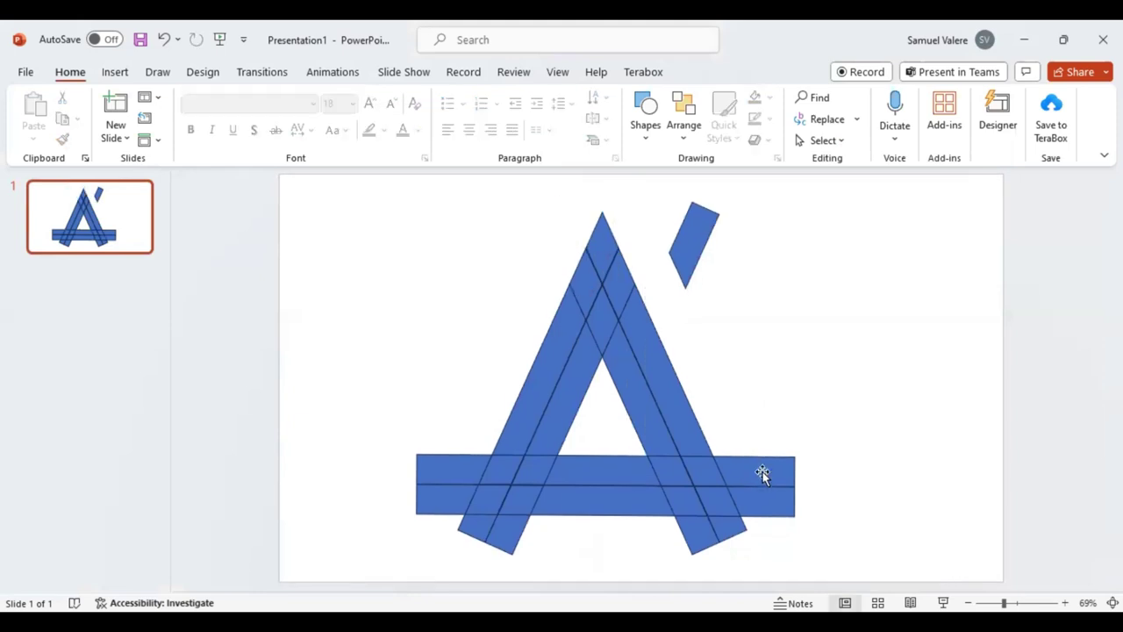
# - Move the crossbar's right-end piece aside and delete the next piece at that end
pyautogui.moveTo(763, 474); pyautogui.dragTo(808, 432)
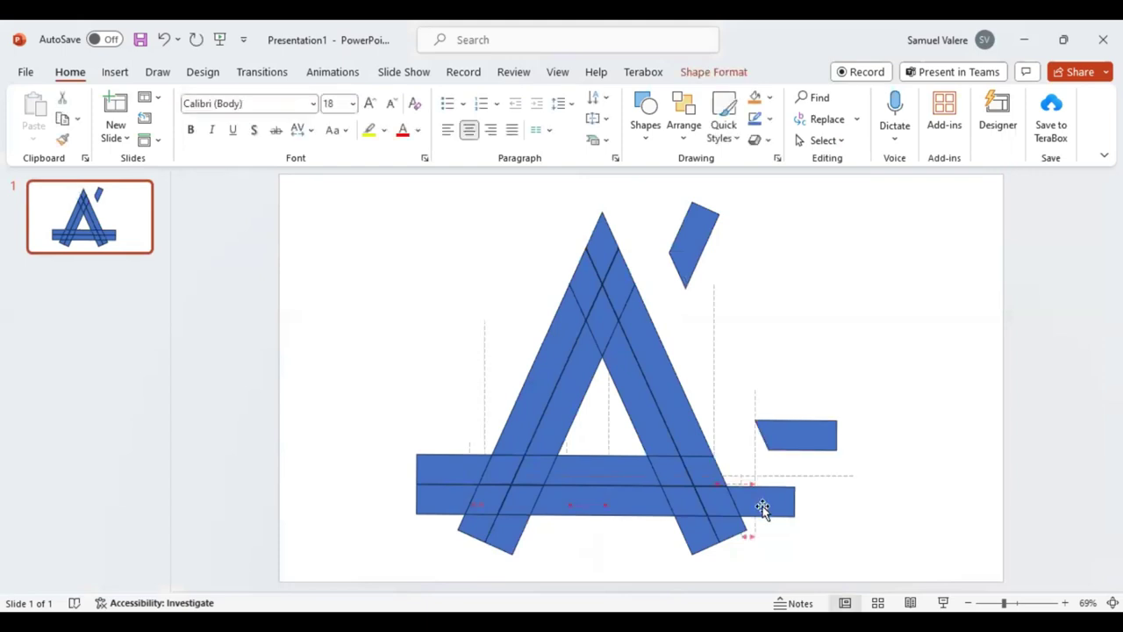
pyautogui.click(765, 506)
pyautogui.press('Delete')
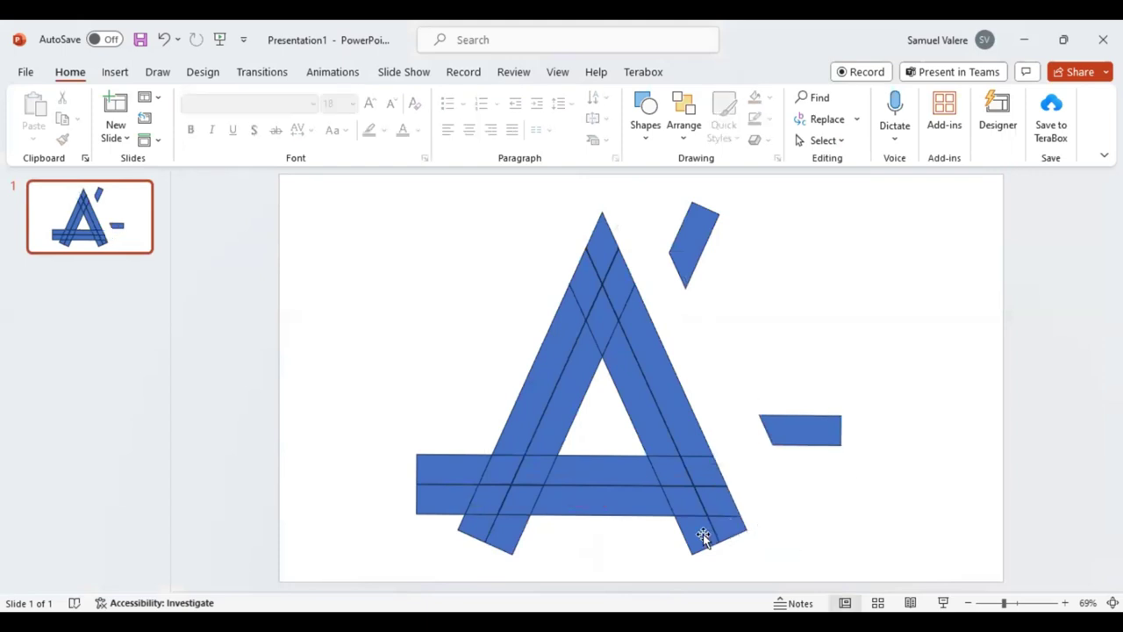
# - Trim the protruding leg end and the crossbar's left-end stub
pyautogui.click(501, 537)
pyautogui.press('Delete')
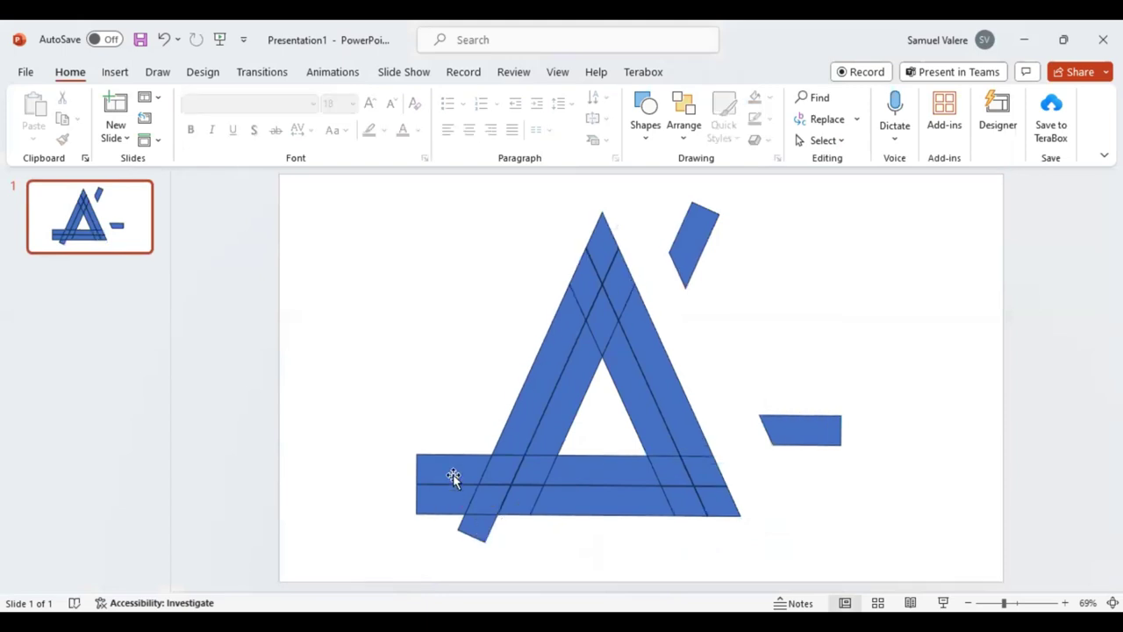
pyautogui.hotkey('ctrl', 'z')
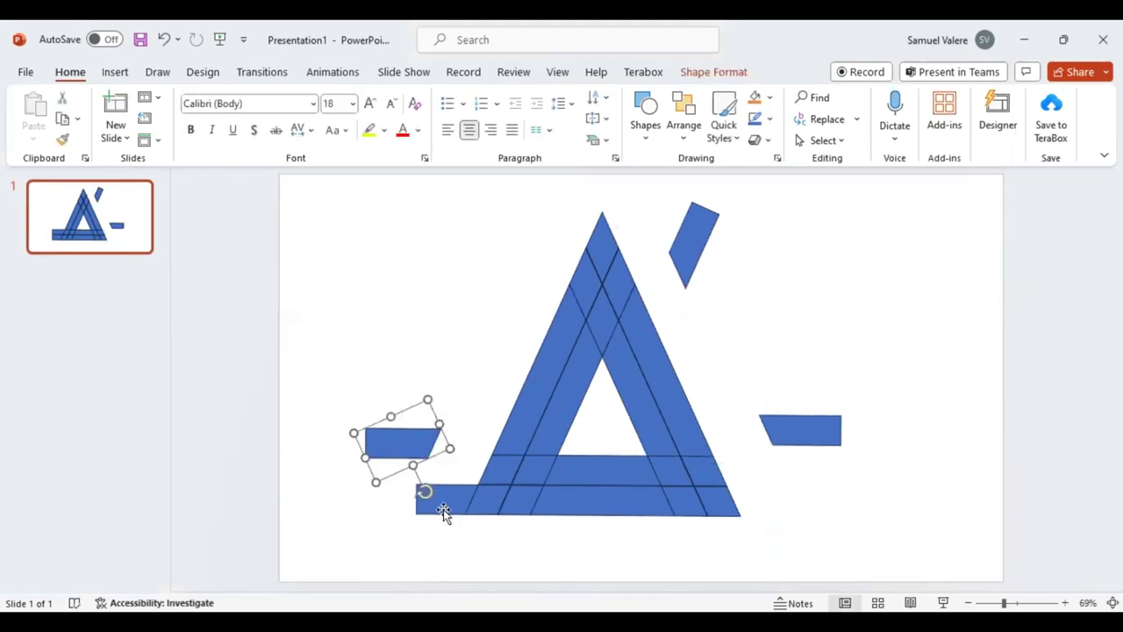
pyautogui.click(443, 509)
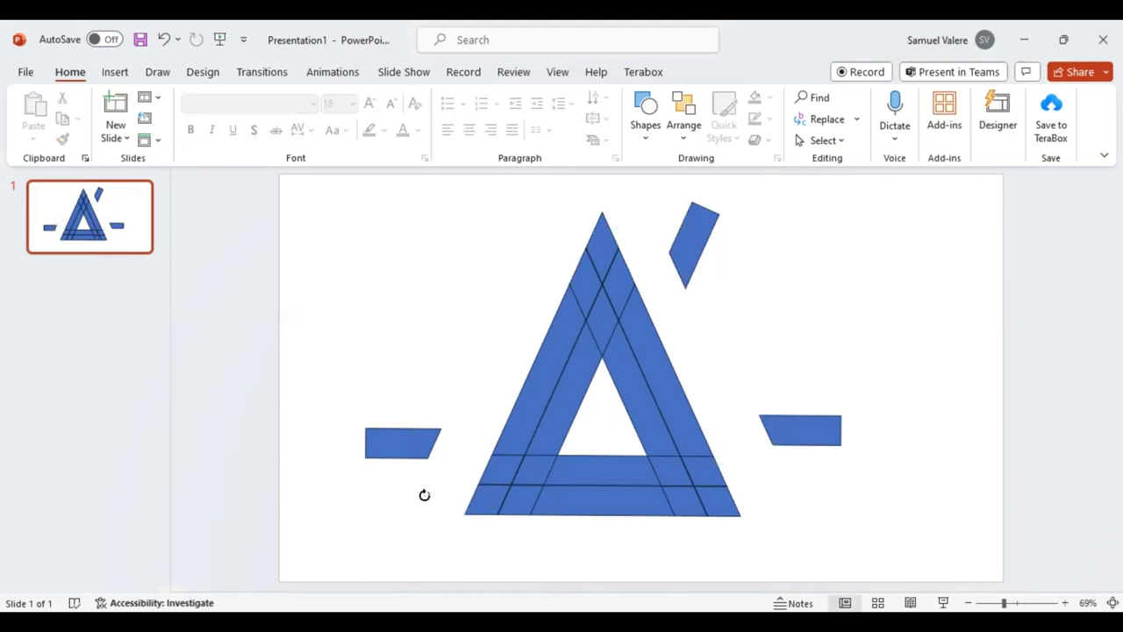
pyautogui.hotkey('ctrl', 'z')
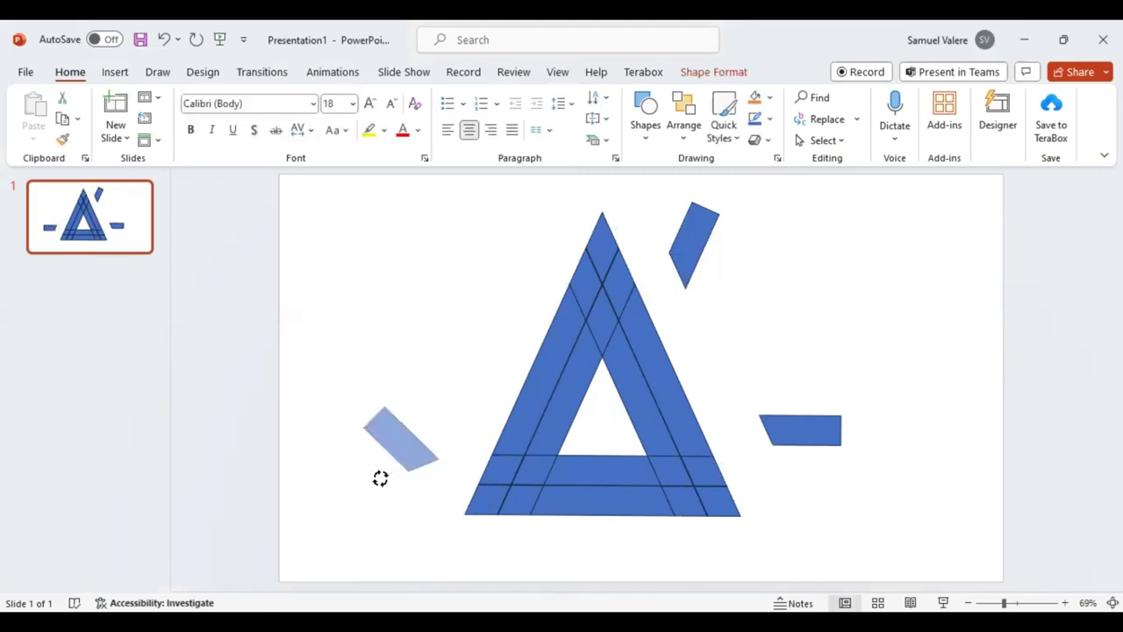
# - Rotate the loose piece to the left arm's slant and fit it into the bottom-left corner
pyautogui.moveTo(380, 478); pyautogui.dragTo(380, 481)
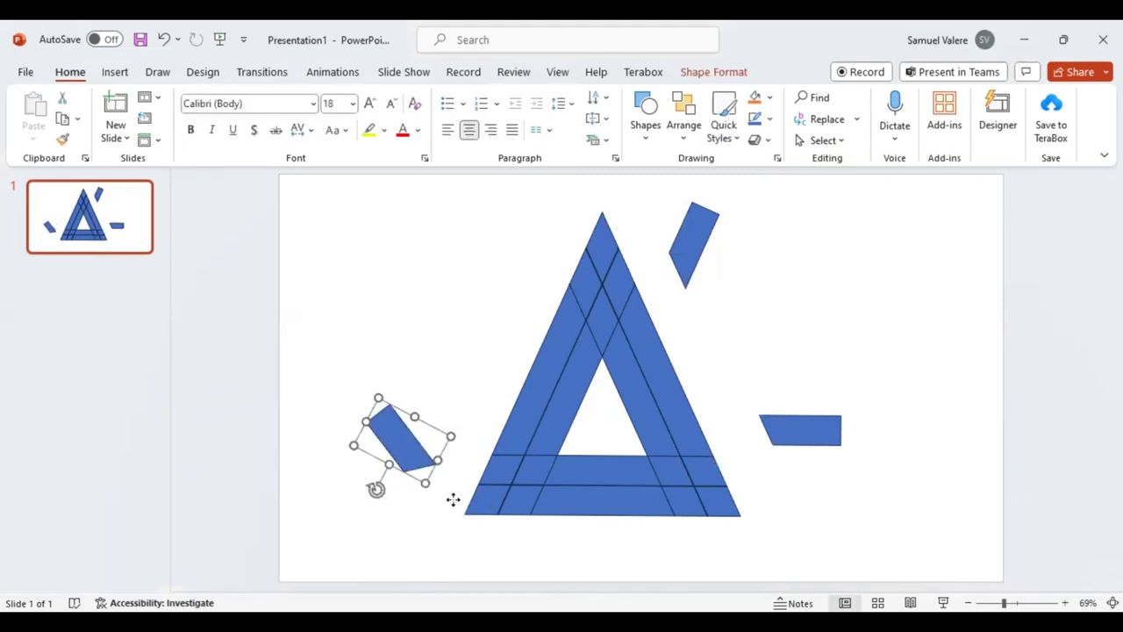
pyautogui.moveTo(399, 437); pyautogui.dragTo(470, 502)
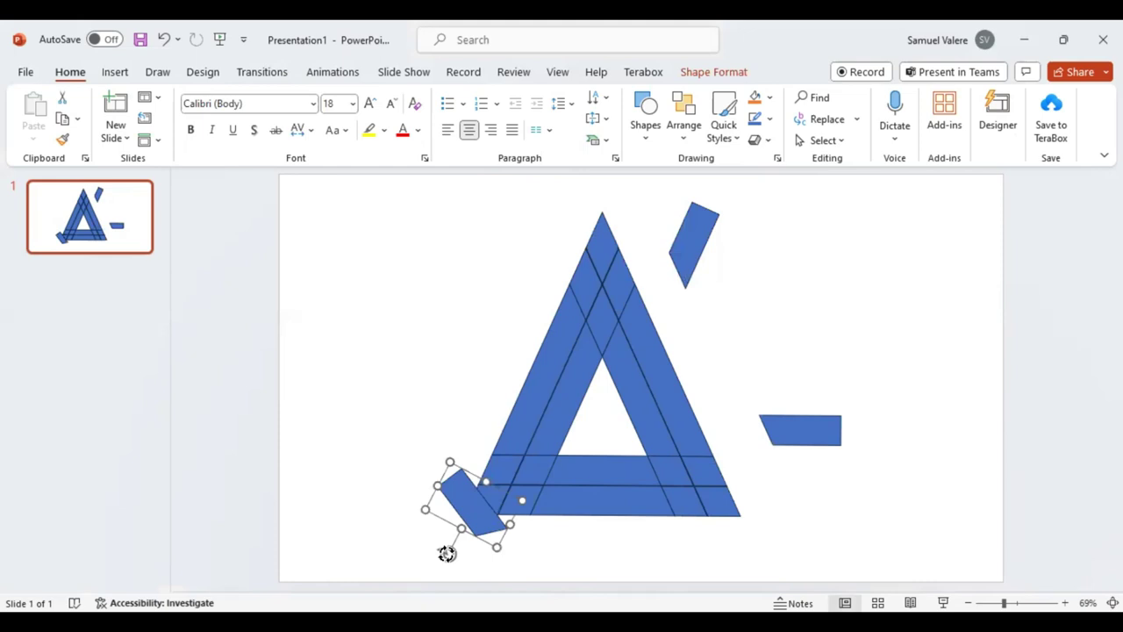
pyautogui.moveTo(446, 552); pyautogui.dragTo(444, 547)
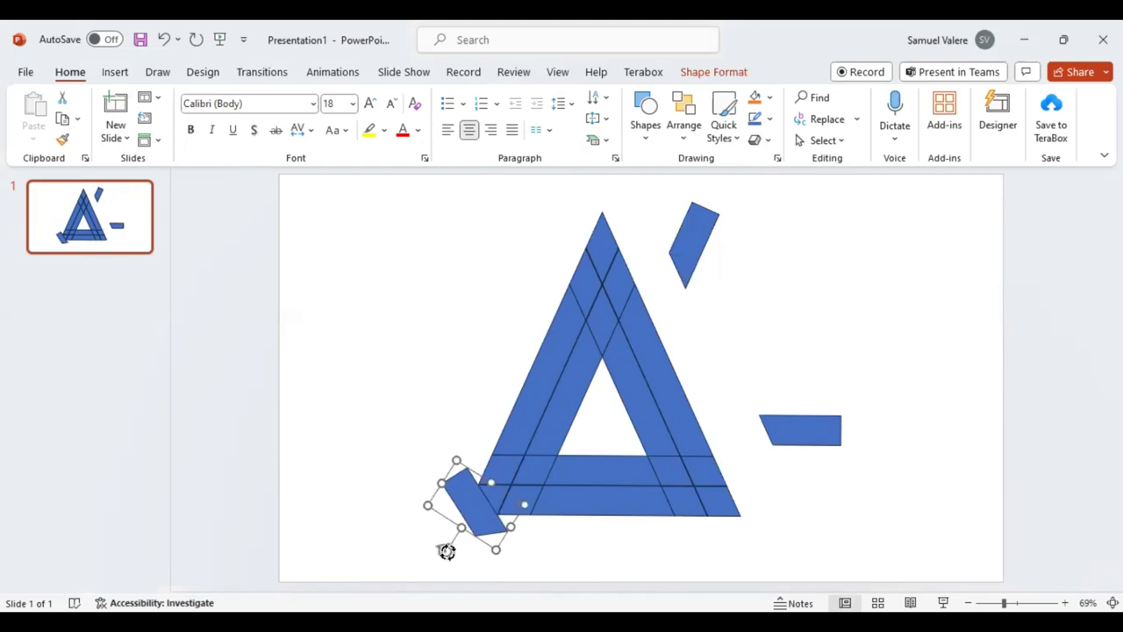
pyautogui.moveTo(446, 551); pyautogui.dragTo(447, 551)
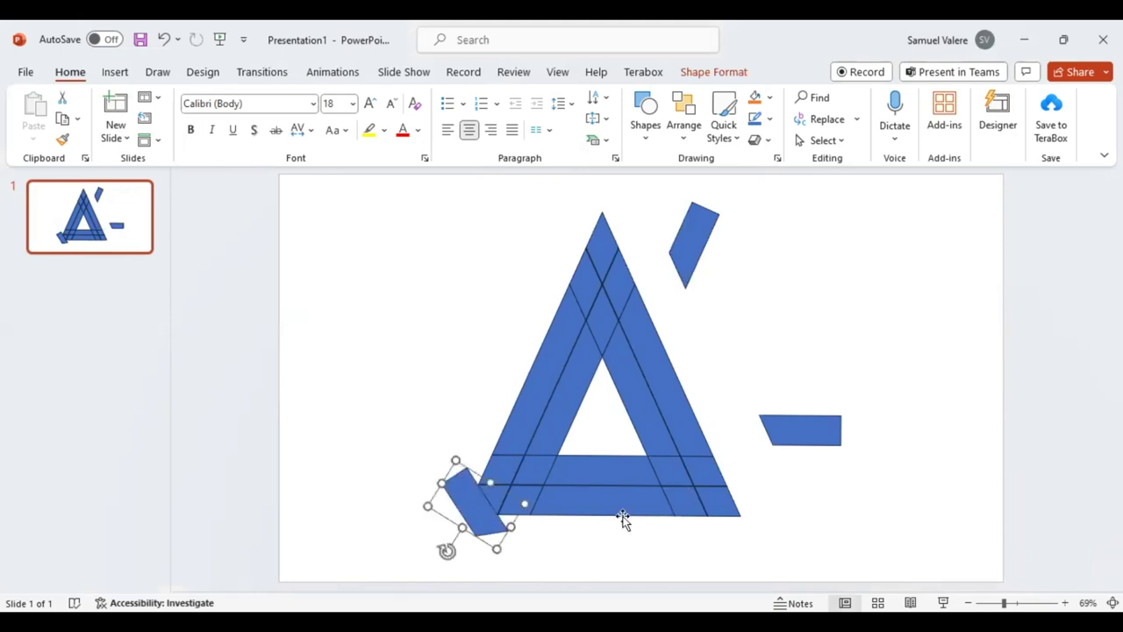
pyautogui.hotkey('ctrl', 'z')
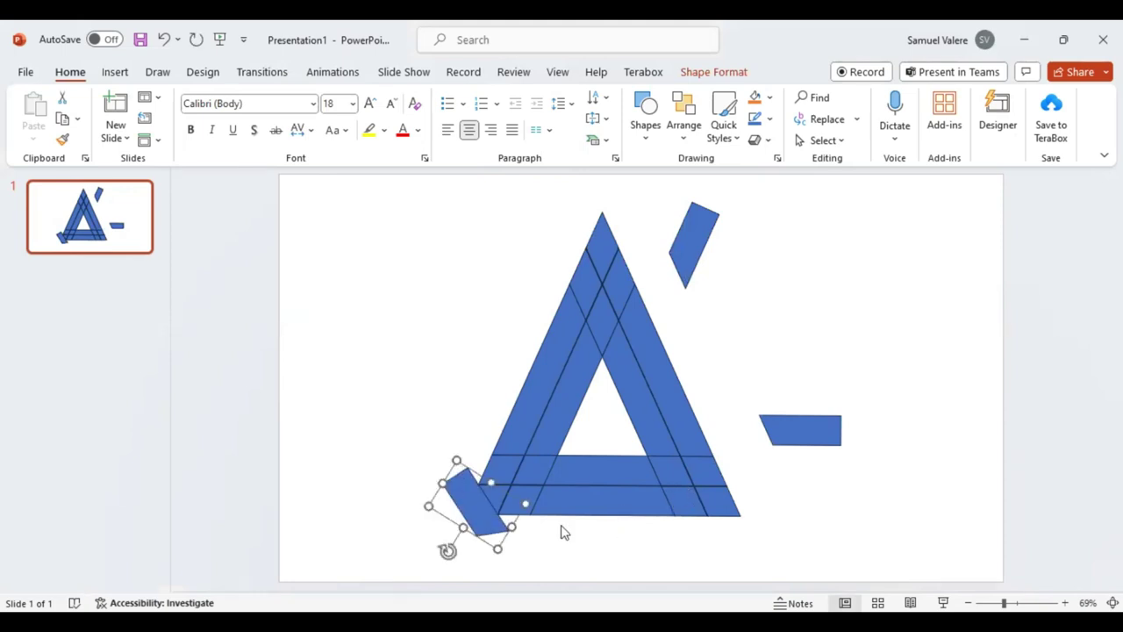
pyautogui.keyDown('shift'); pyautogui.click(496, 498); pyautogui.keyUp('shift')
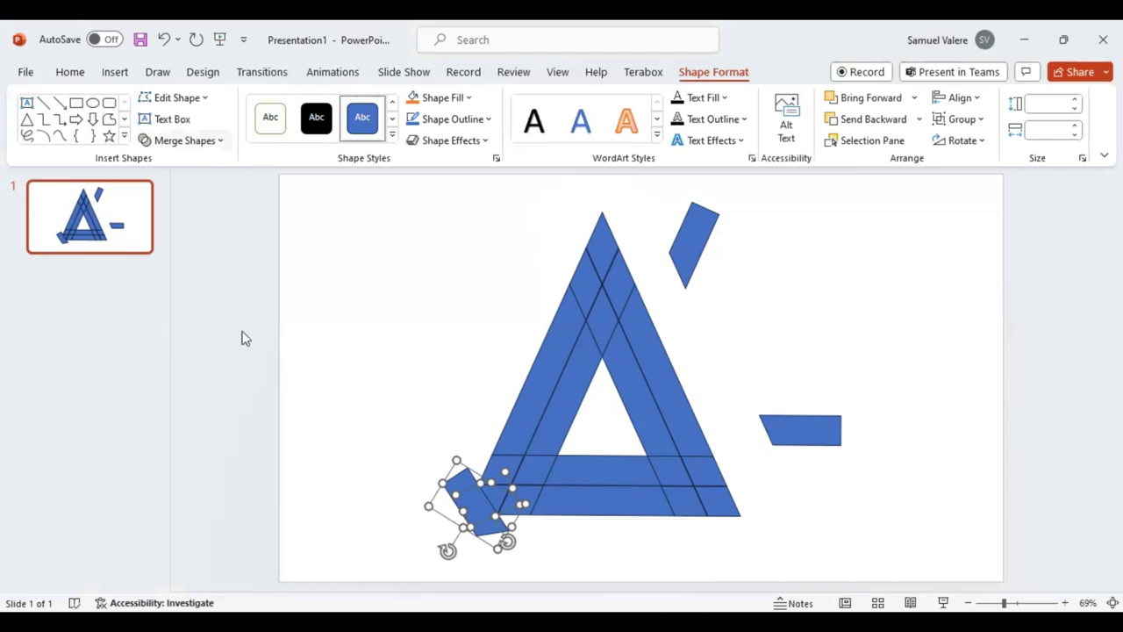
pyautogui.click(462, 498)
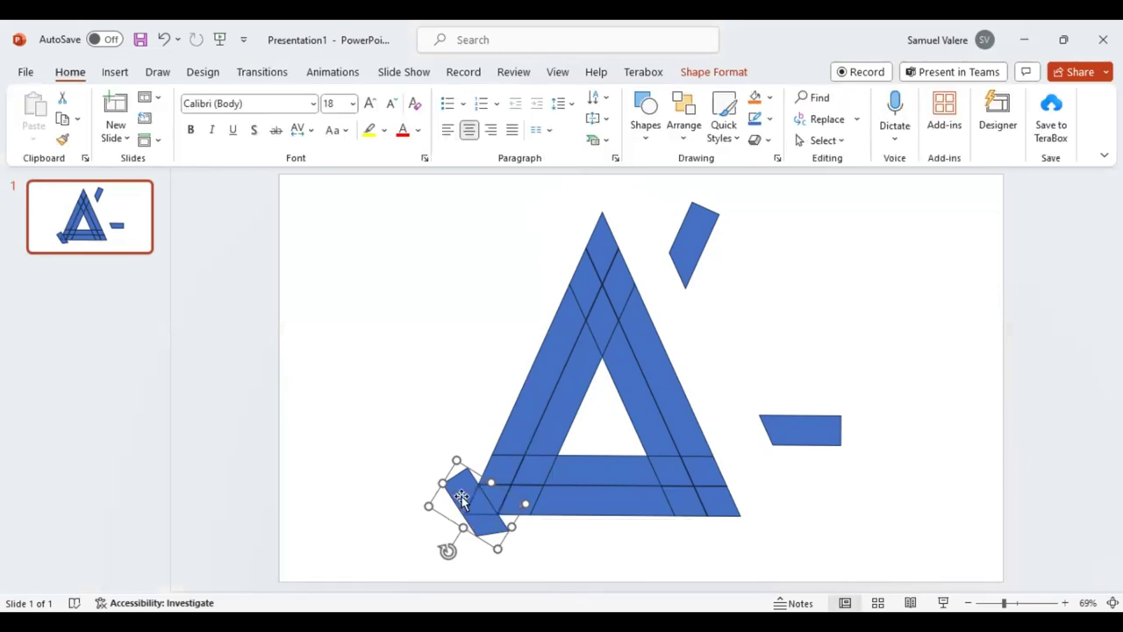
pyautogui.moveTo(461, 498); pyautogui.dragTo(474, 511)
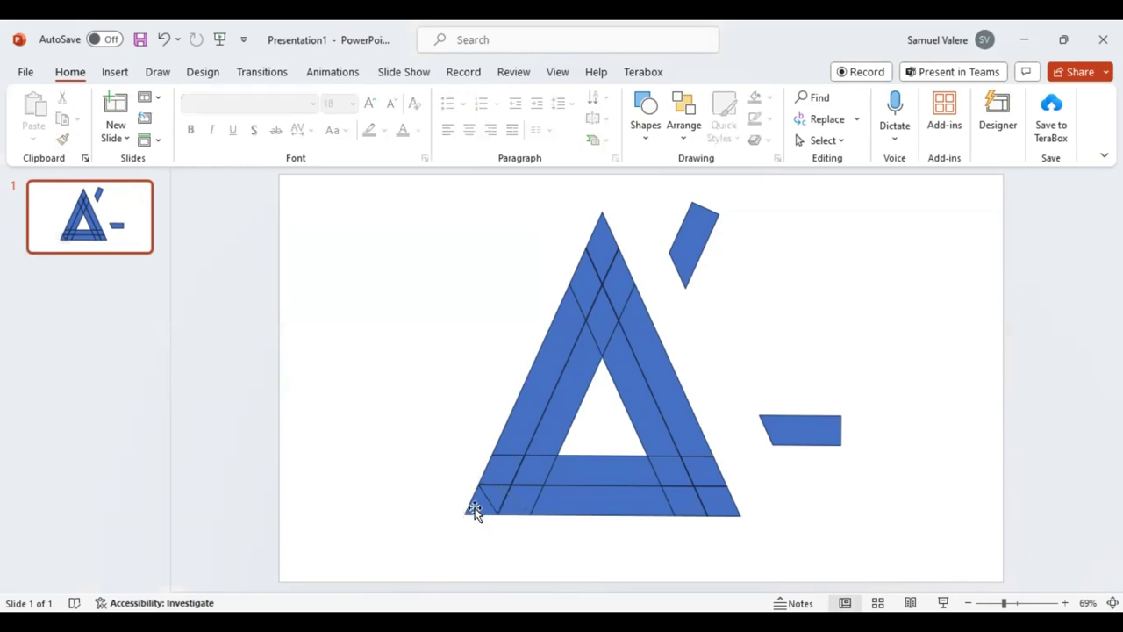
# - Rotate the small set-aside rectangle to a slant at the triangle's bottom-right corner
pyautogui.click(807, 432)
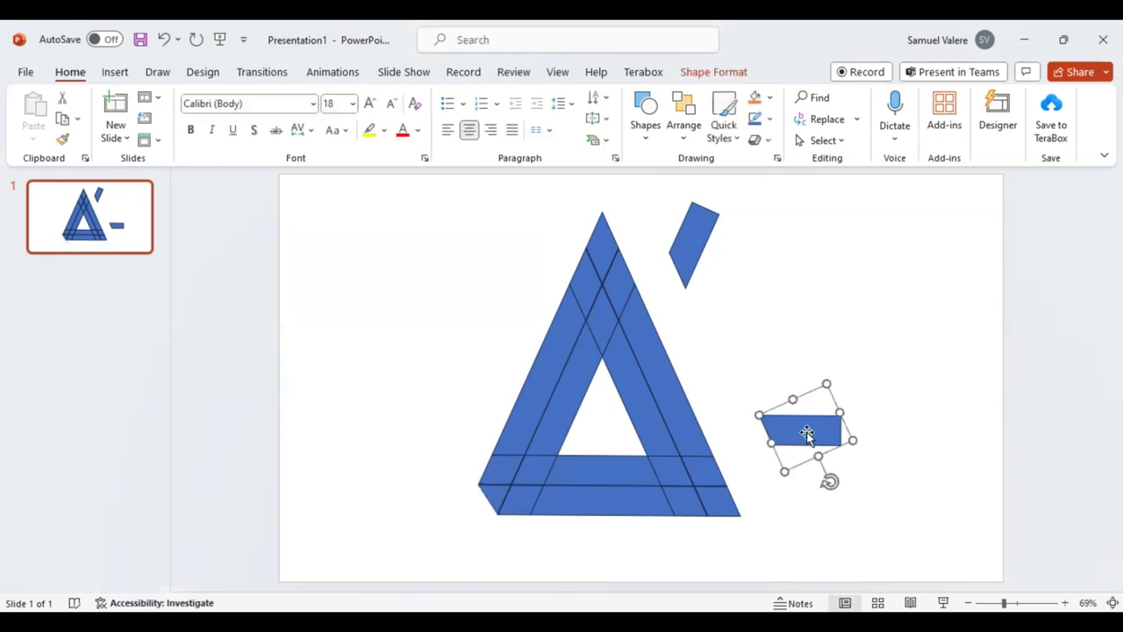
pyautogui.click(830, 480)
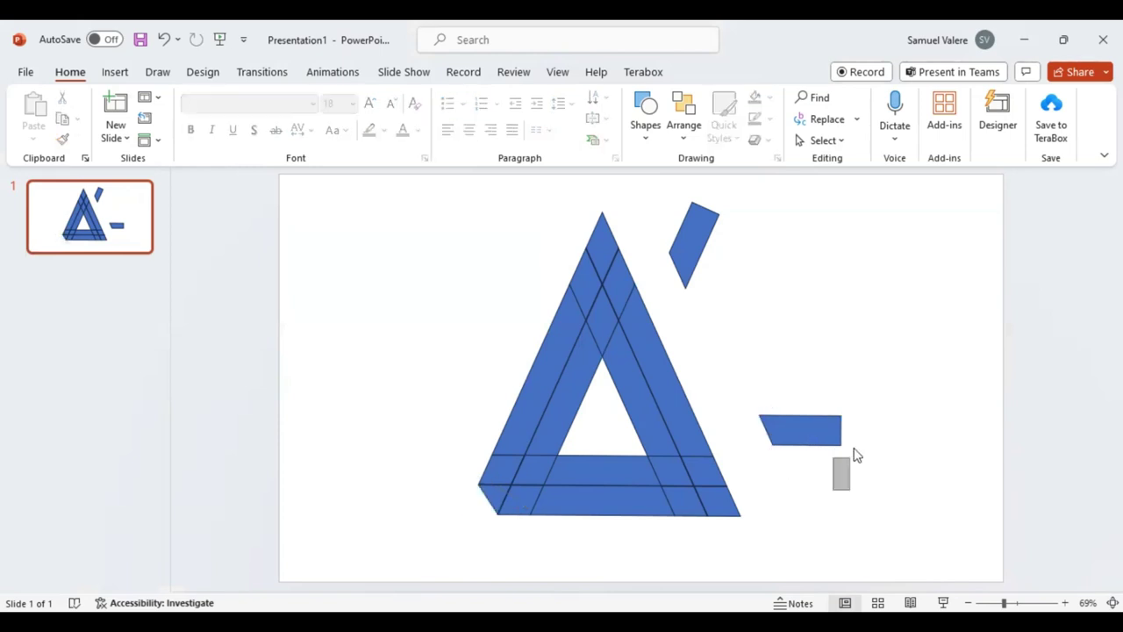
pyautogui.click(829, 488)
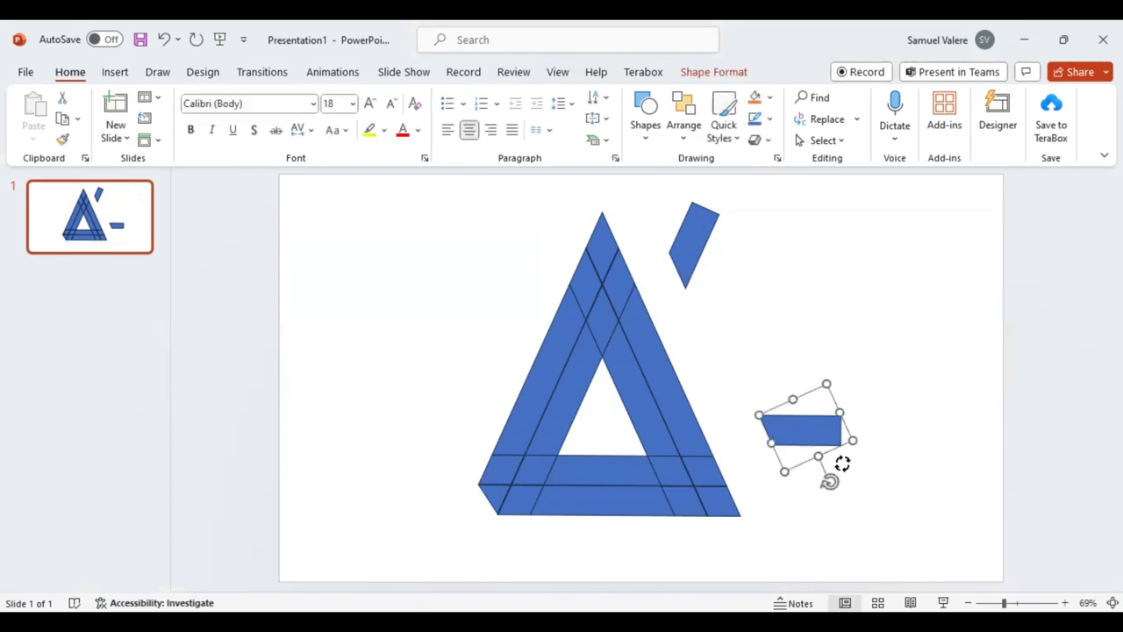
pyautogui.moveTo(830, 477)
pyautogui.mouseDown()
pyautogui.moveTo(834, 426)
pyautogui.moveTo(745, 512)
pyautogui.moveTo(794, 512)
pyautogui.moveTo(728, 509)
pyautogui.moveTo(791, 511)
pyautogui.mouseUp()
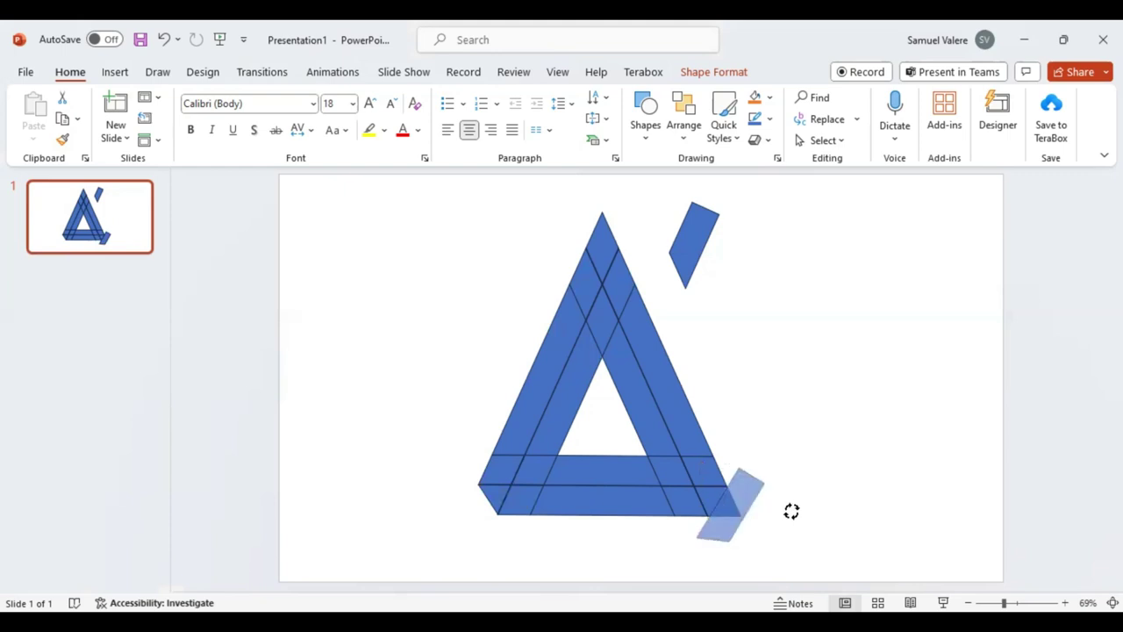
pyautogui.moveTo(791, 511); pyautogui.dragTo(789, 507)
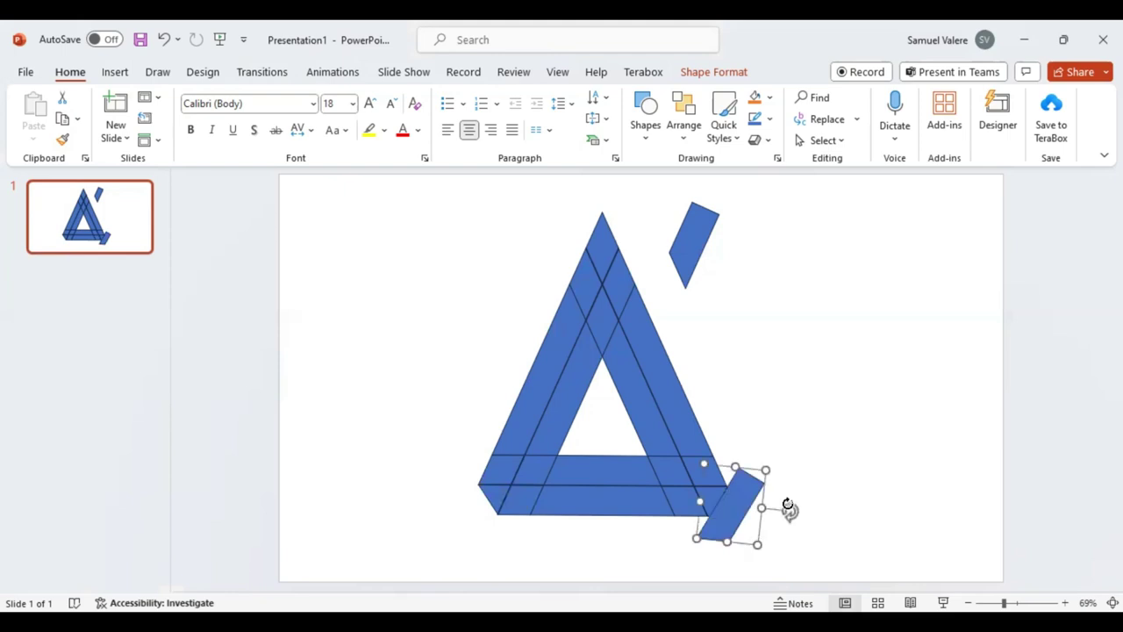
pyautogui.hotkey('ctrl', 'z')
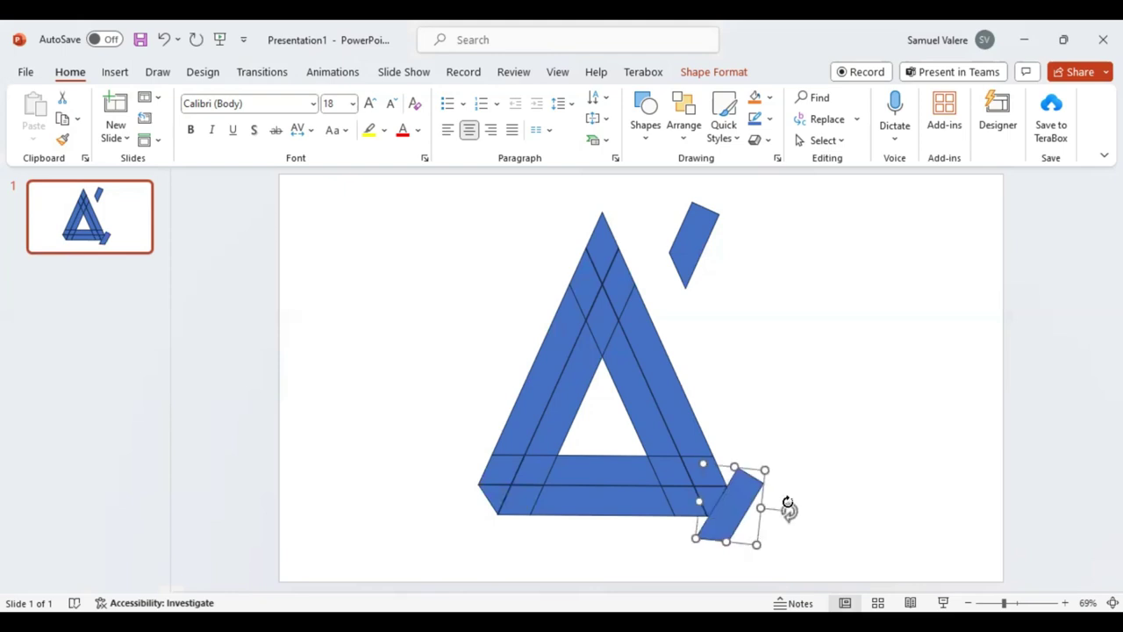
pyautogui.hotkey('ctrl', 'z')
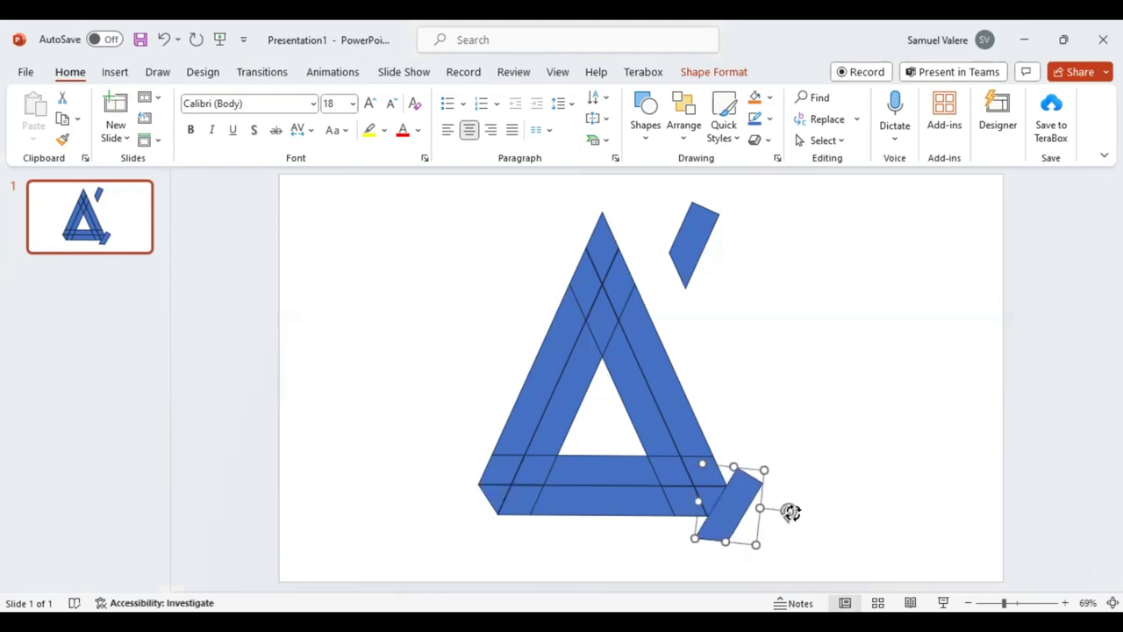
pyautogui.moveTo(790, 513); pyautogui.dragTo(788, 513)
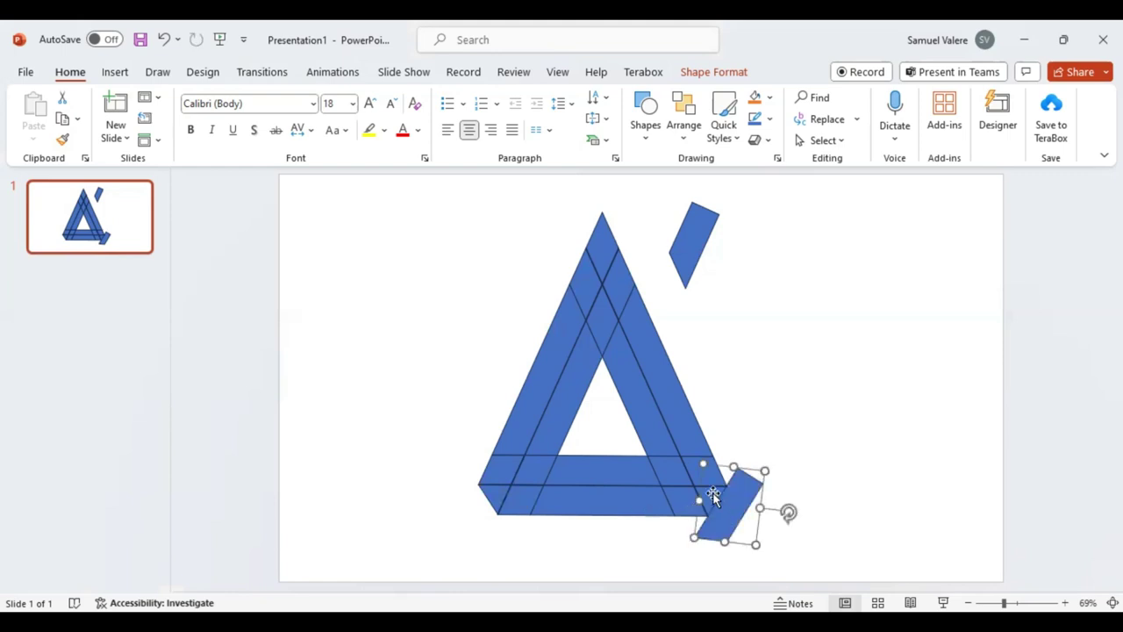
# - Merge the rectangle with the overlapping corner part and remove the leftover fragment
pyautogui.keyDown('shift'); pyautogui.click(712, 495); pyautogui.keyUp('shift')
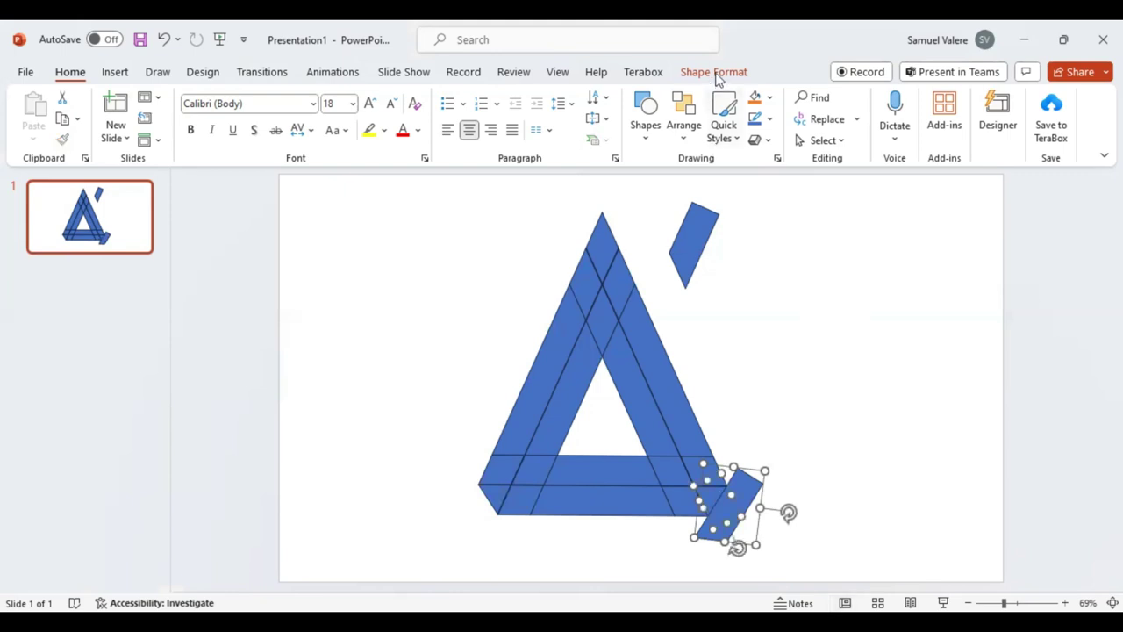
pyautogui.click(718, 75)
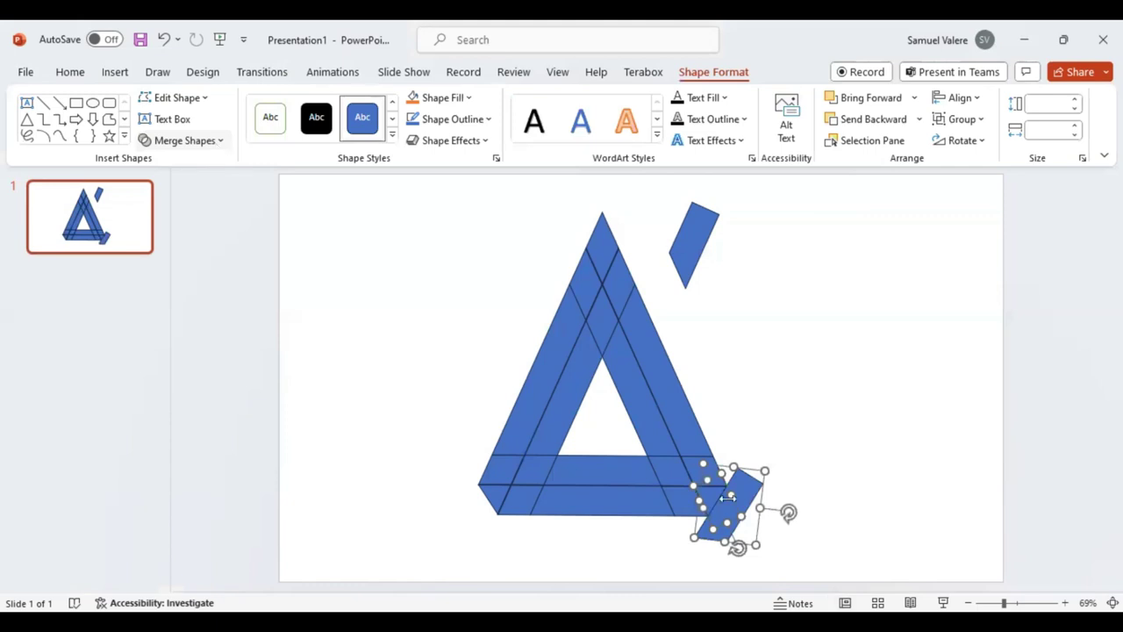
pyautogui.moveTo(728, 497); pyautogui.dragTo(729, 506)
pyautogui.press('Escape')
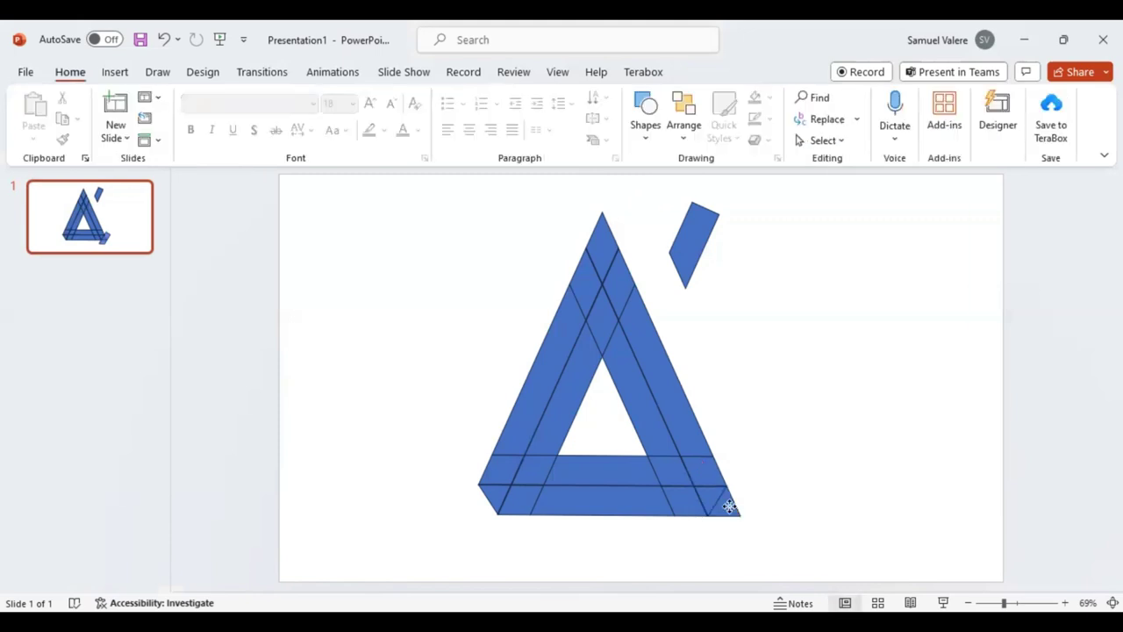
pyautogui.hotkey('ctrl', 'z')
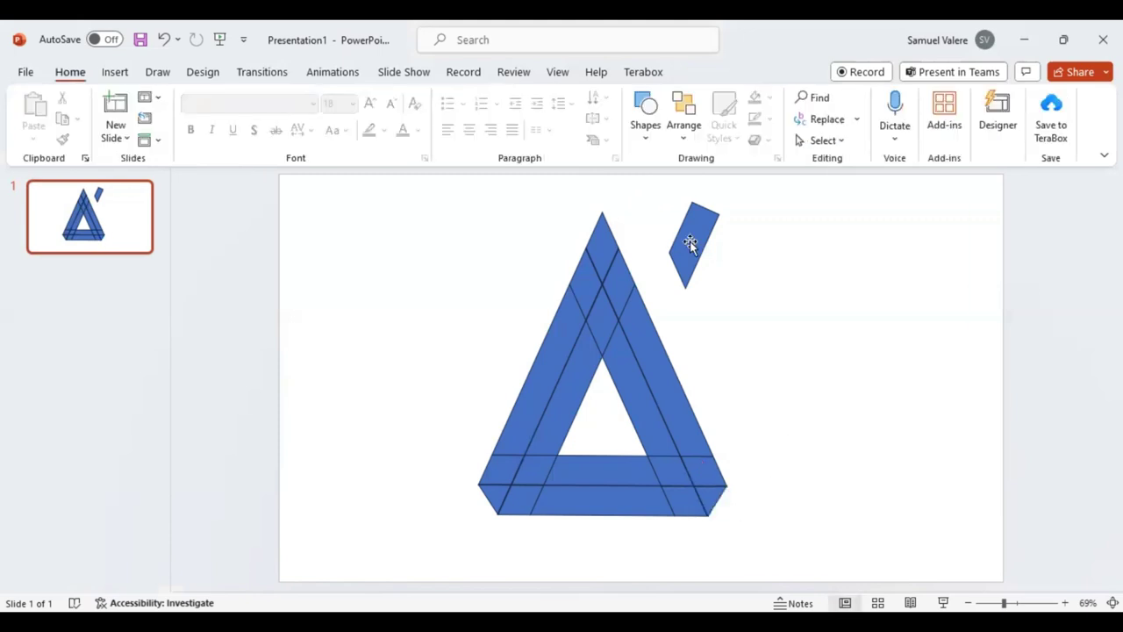
# - Rotate the small parallelogram onto the triangle's apex and select it with the apex piece beneath
pyautogui.click(691, 242)
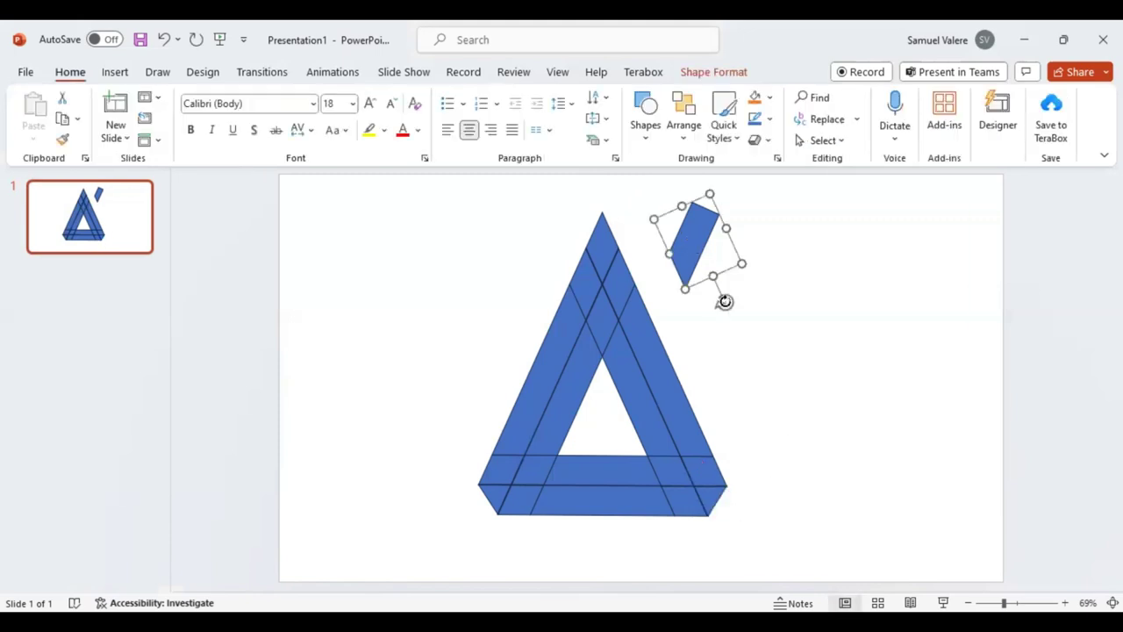
pyautogui.moveTo(725, 302)
pyautogui.mouseDown()
pyautogui.moveTo(641, 290)
pyautogui.moveTo(695, 237)
pyautogui.moveTo(605, 230)
pyautogui.mouseUp()
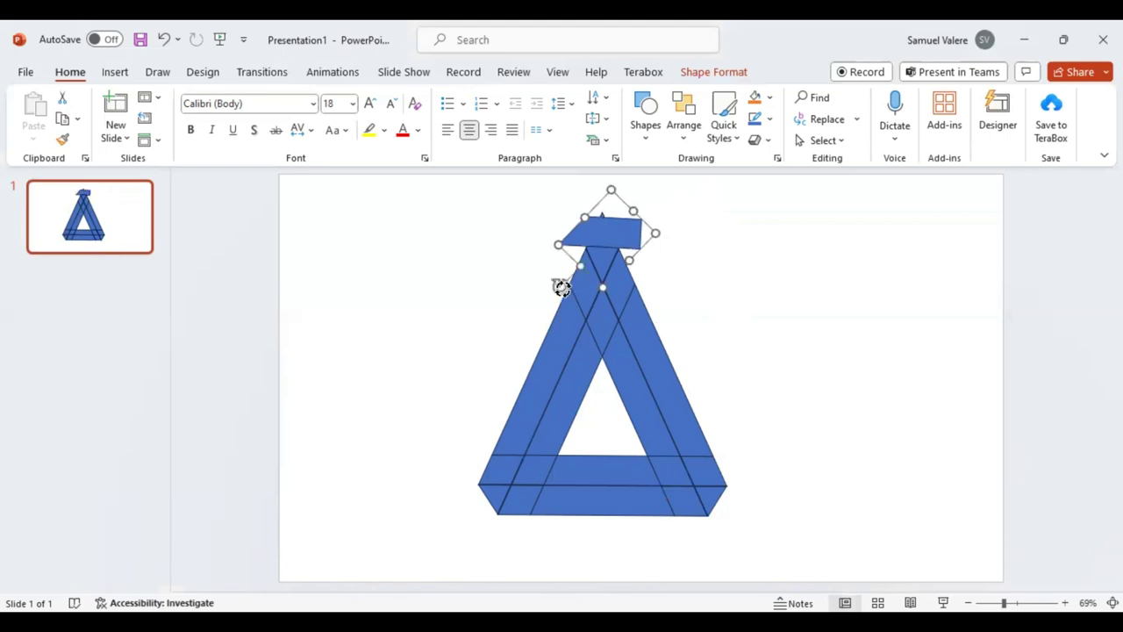
pyautogui.moveTo(563, 291); pyautogui.dragTo(566, 287)
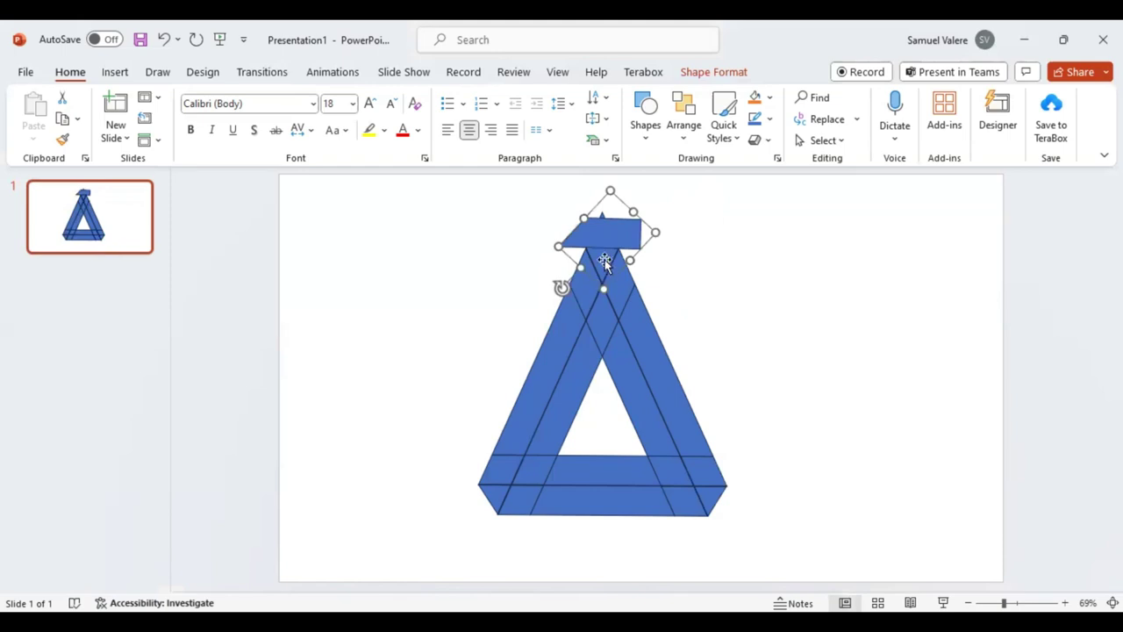
pyautogui.keyDown('shift'); pyautogui.click(605, 261); pyautogui.keyUp('shift')
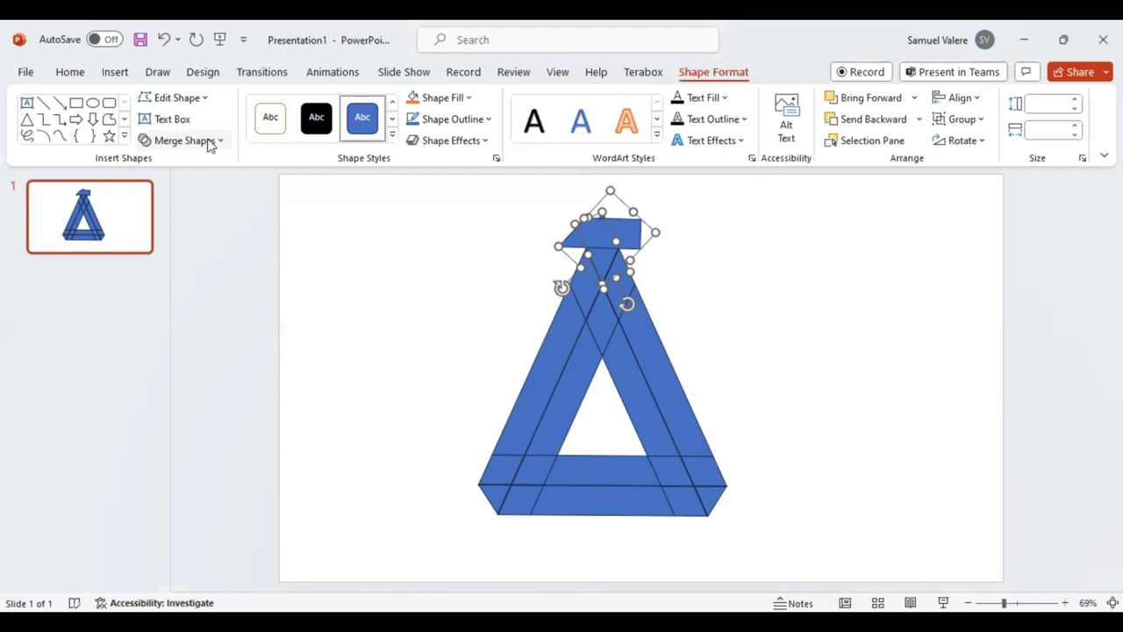
# - Delete the two leftover slivers and the tiny remnant at the apex, leaving a flat top
pyautogui.click(599, 230)
pyautogui.press('Delete')
pyautogui.click(593, 230)
pyautogui.press('Delete')
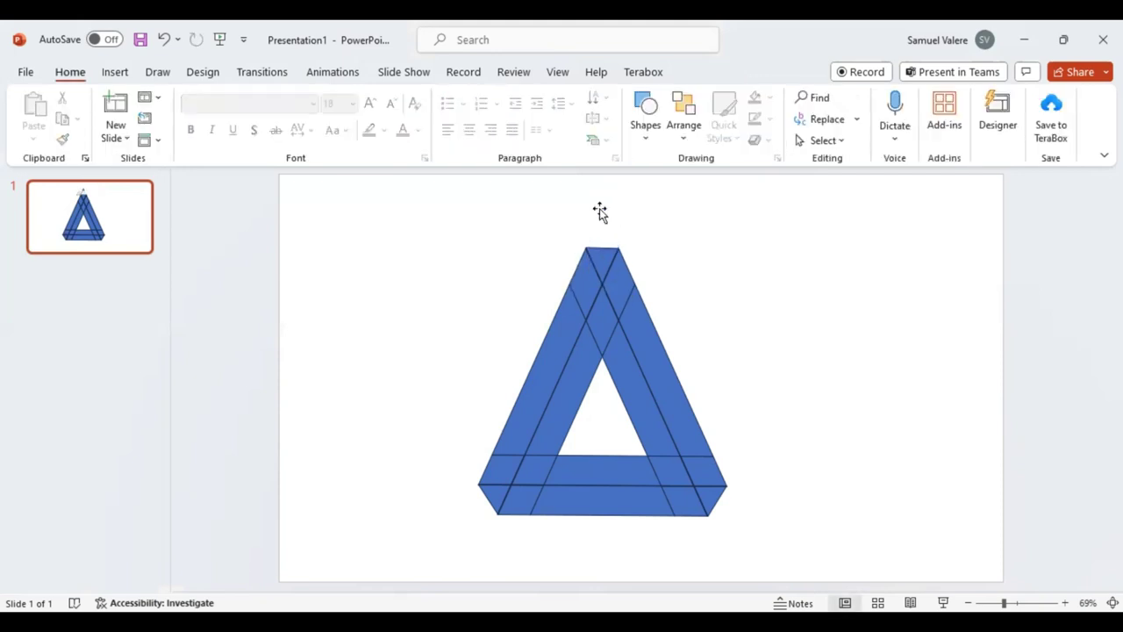
pyautogui.click(602, 215)
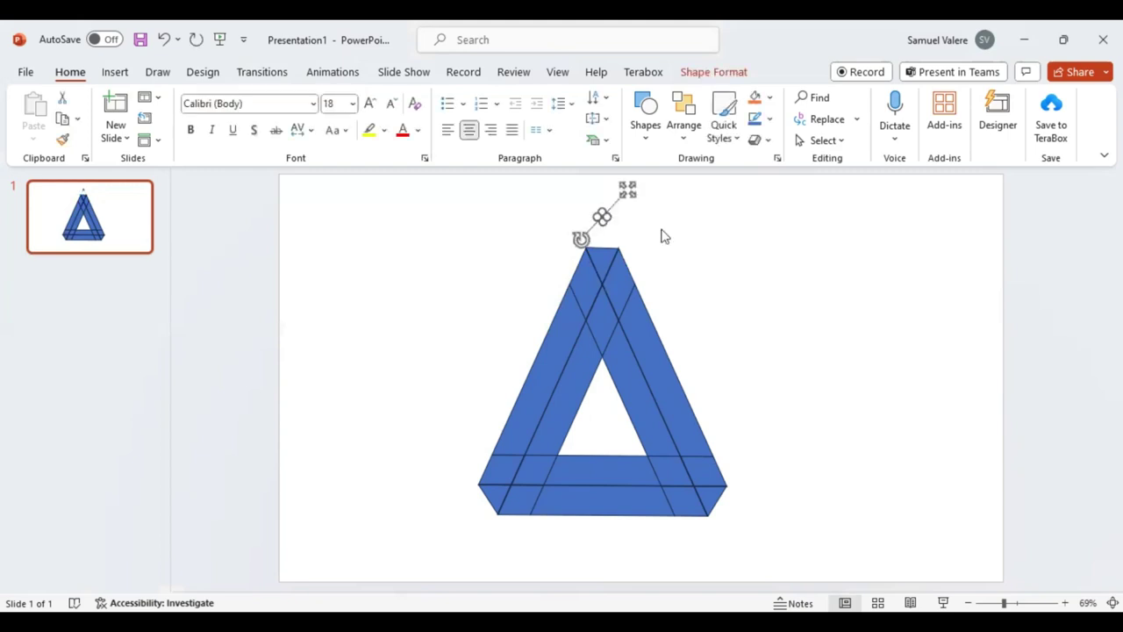
pyautogui.press('Delete')
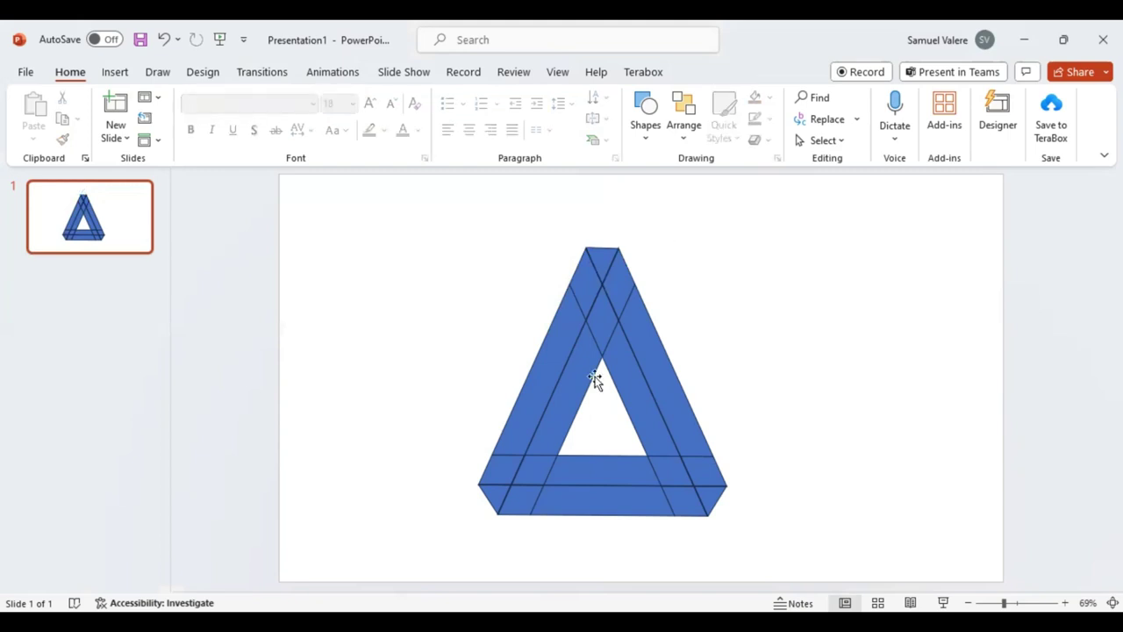
# - Multi-select the two bottom-left corner pieces, left slanted strip, apex piece and both right-side strips
pyautogui.click(494, 488)
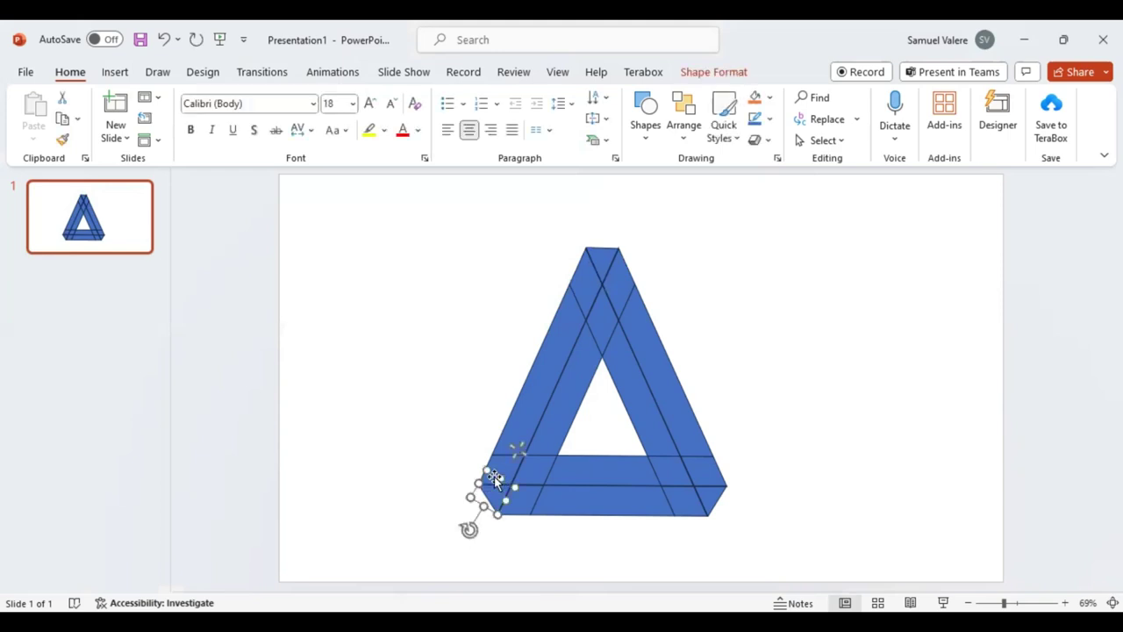
pyautogui.keyDown('shift'); pyautogui.click(503, 462); pyautogui.keyUp('shift')
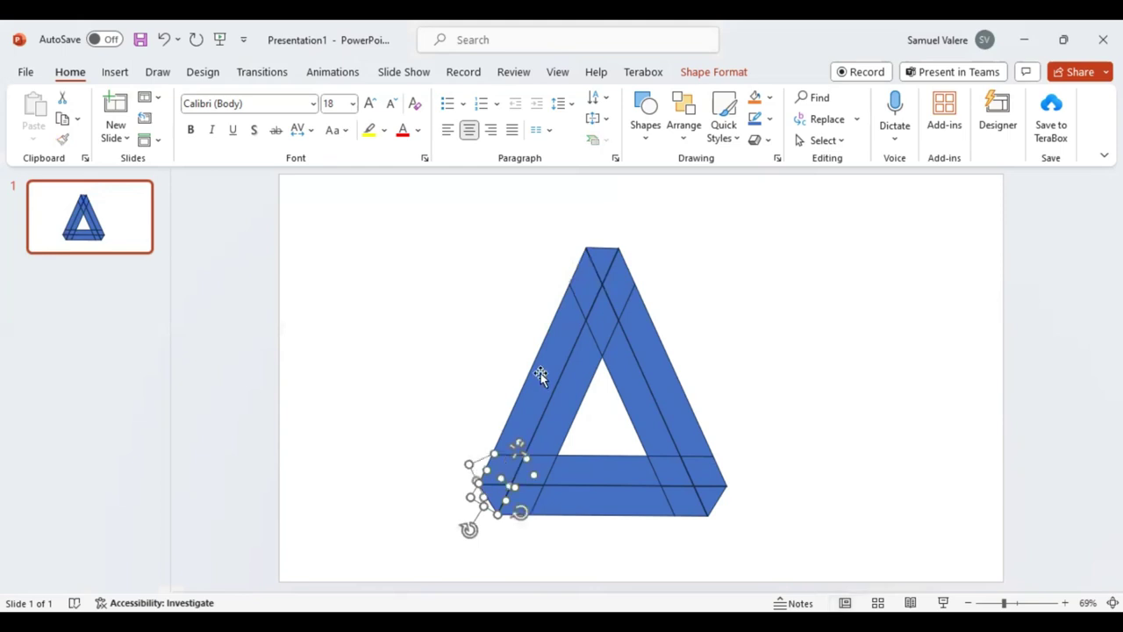
pyautogui.keyDown('shift'); pyautogui.click(539, 370); pyautogui.keyUp('shift')
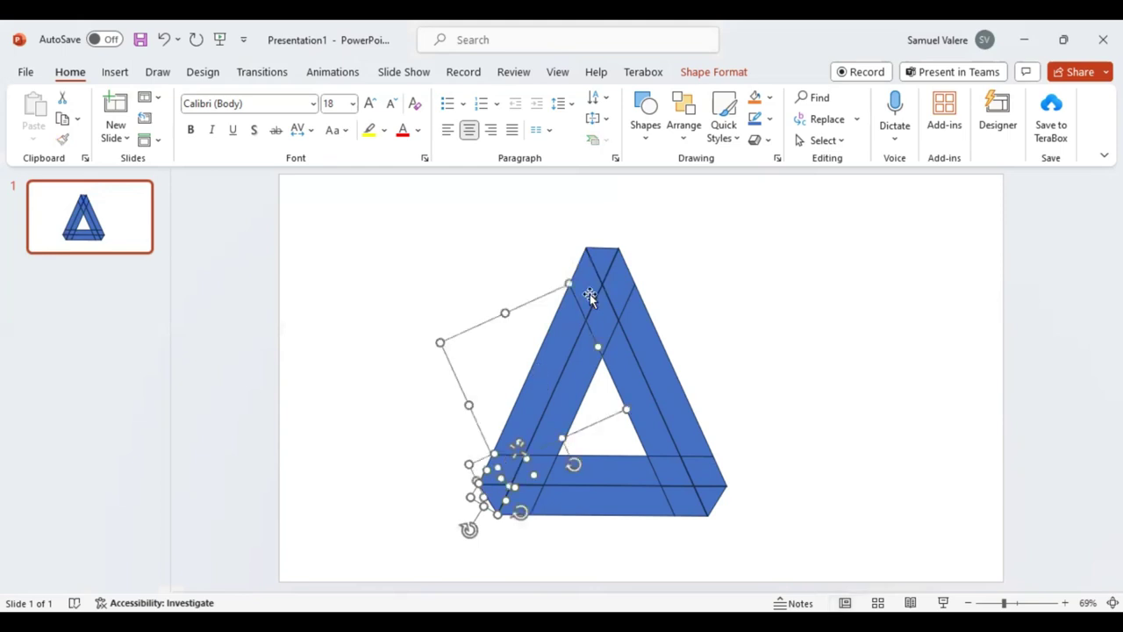
pyautogui.keyDown('shift'); pyautogui.click(587, 288); pyautogui.keyUp('shift')
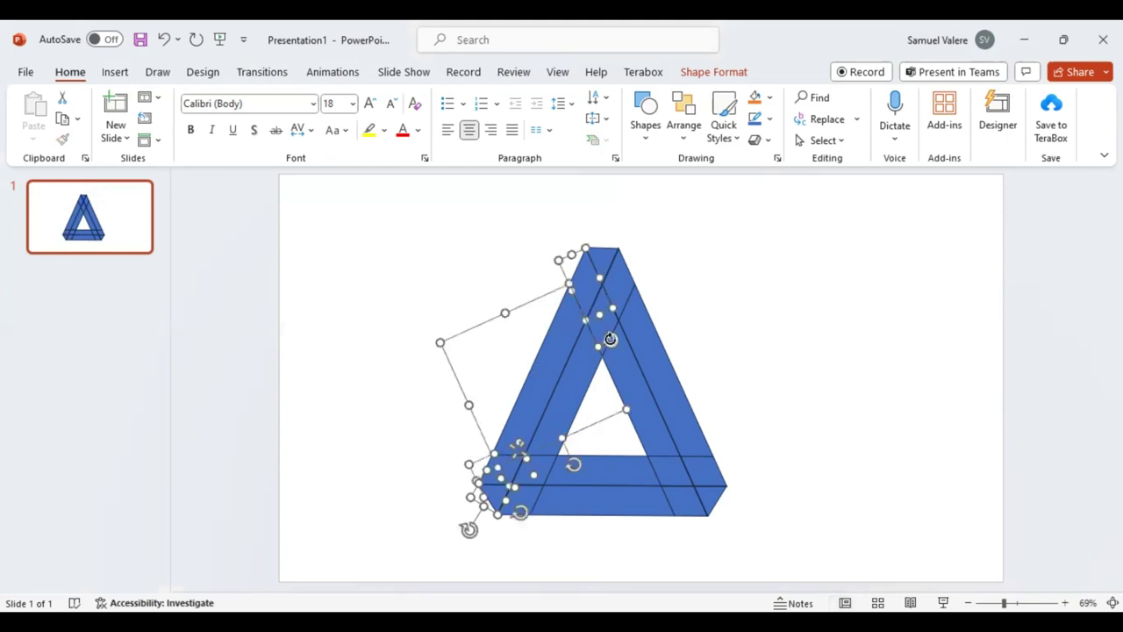
pyautogui.keyDown('shift'); pyautogui.click(619, 355); pyautogui.keyUp('shift')
pyautogui.keyDown('shift'); pyautogui.click(646, 412); pyautogui.keyUp('shift')
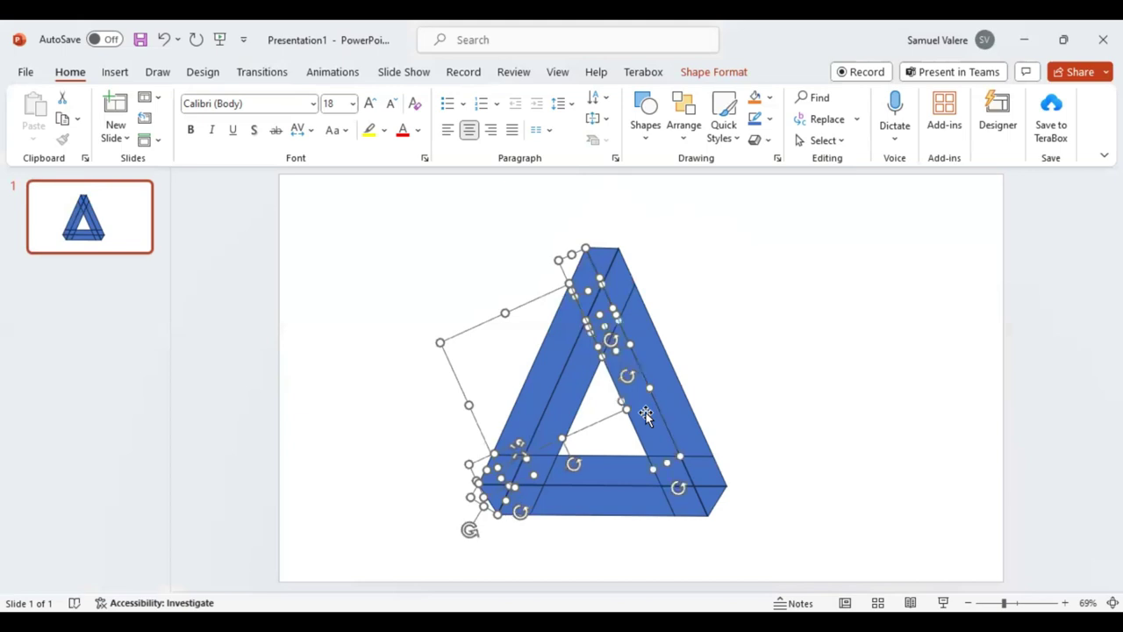
pyautogui.click(704, 76)
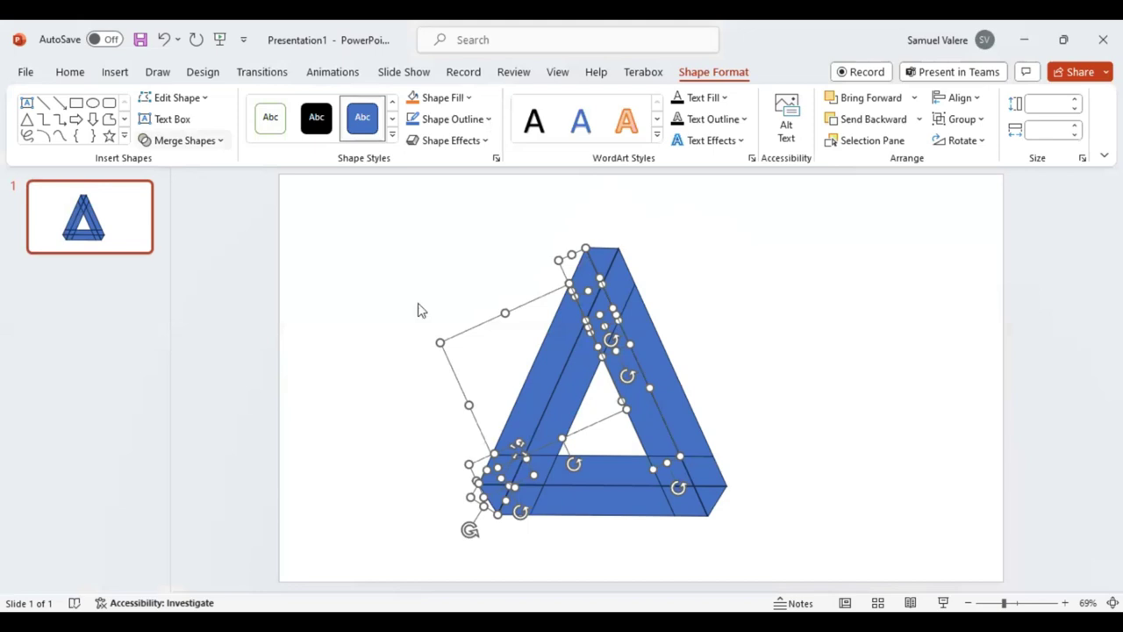
# - Remove the outline from the selected pieces and fill them yellow
pyautogui.click(489, 119)
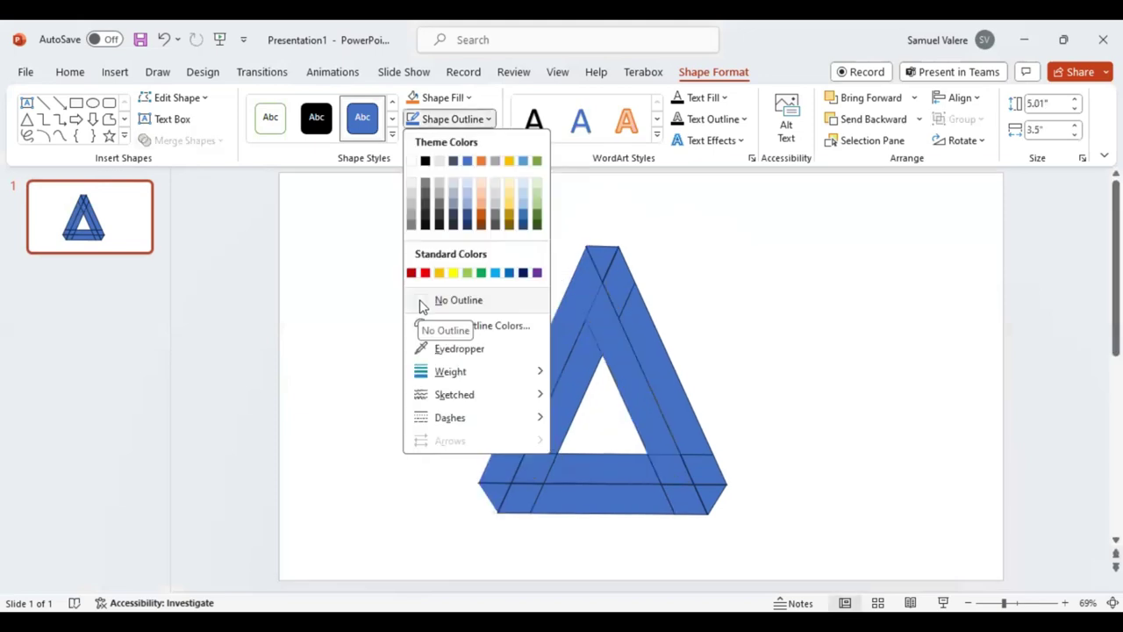
pyautogui.click(472, 97)
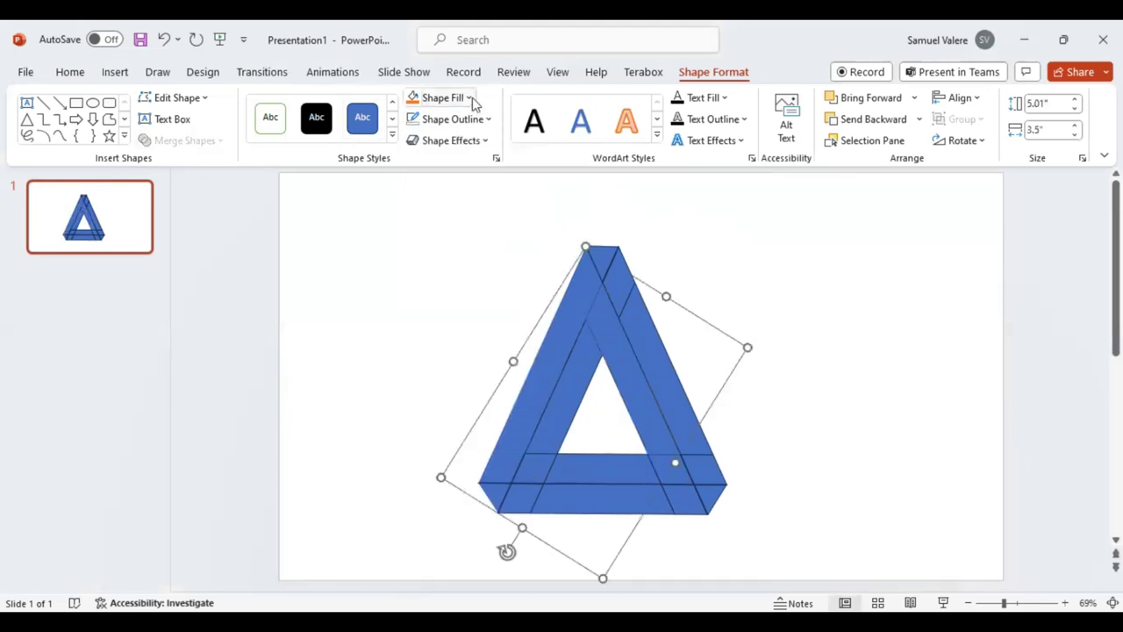
pyautogui.click(472, 97)
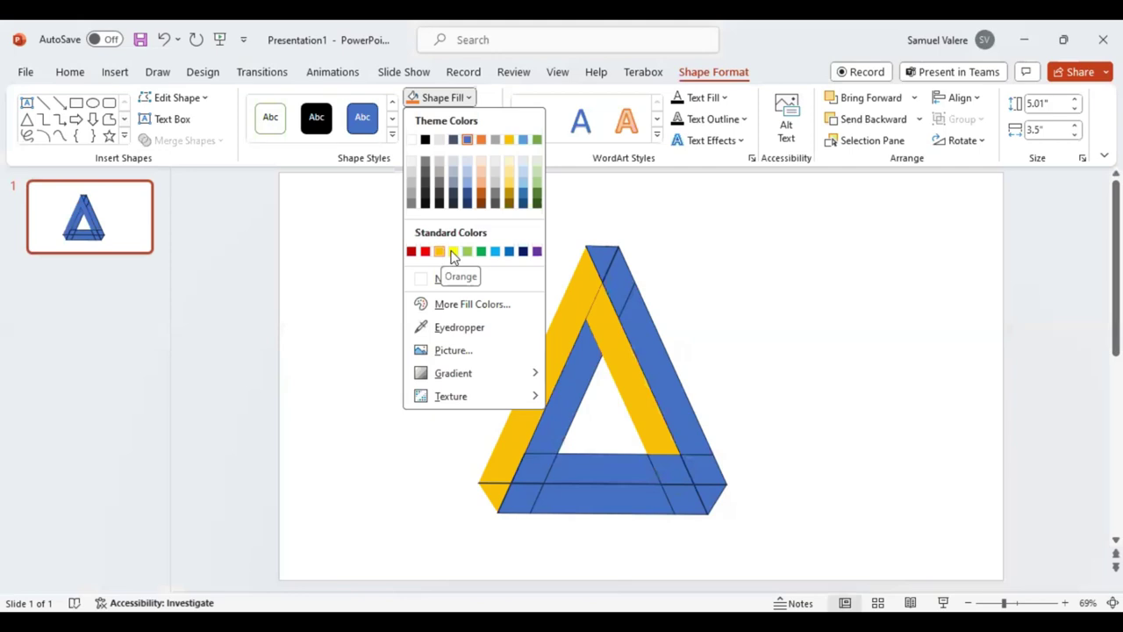
pyautogui.click(453, 252)
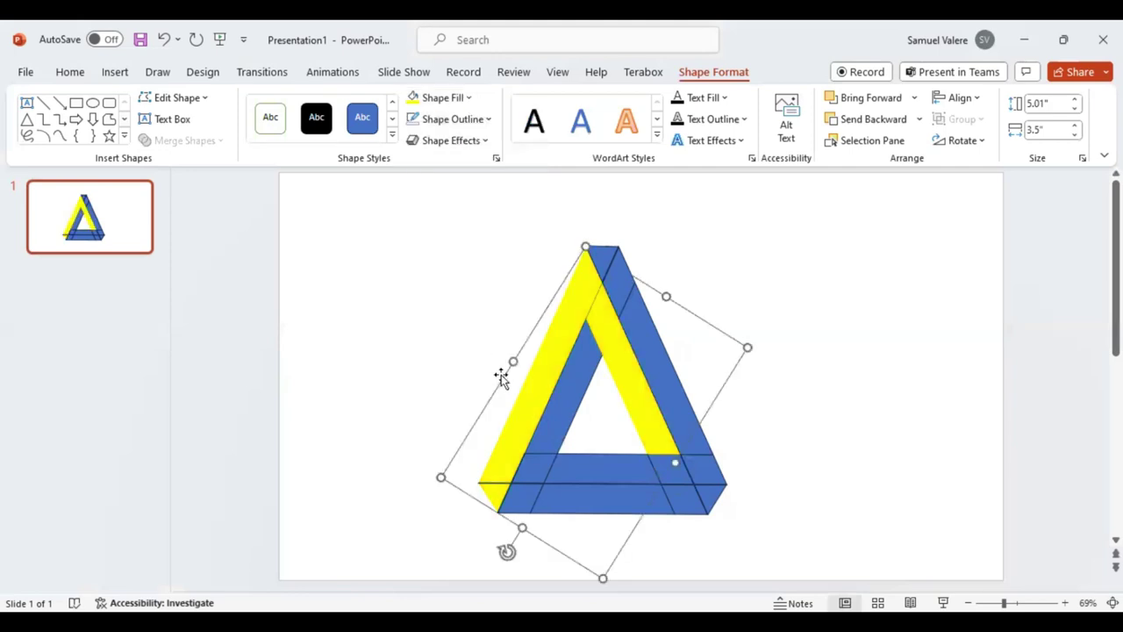
# - Select the smaller pieces at the triangle's lower-left corner as one set
pyautogui.click(583, 366)
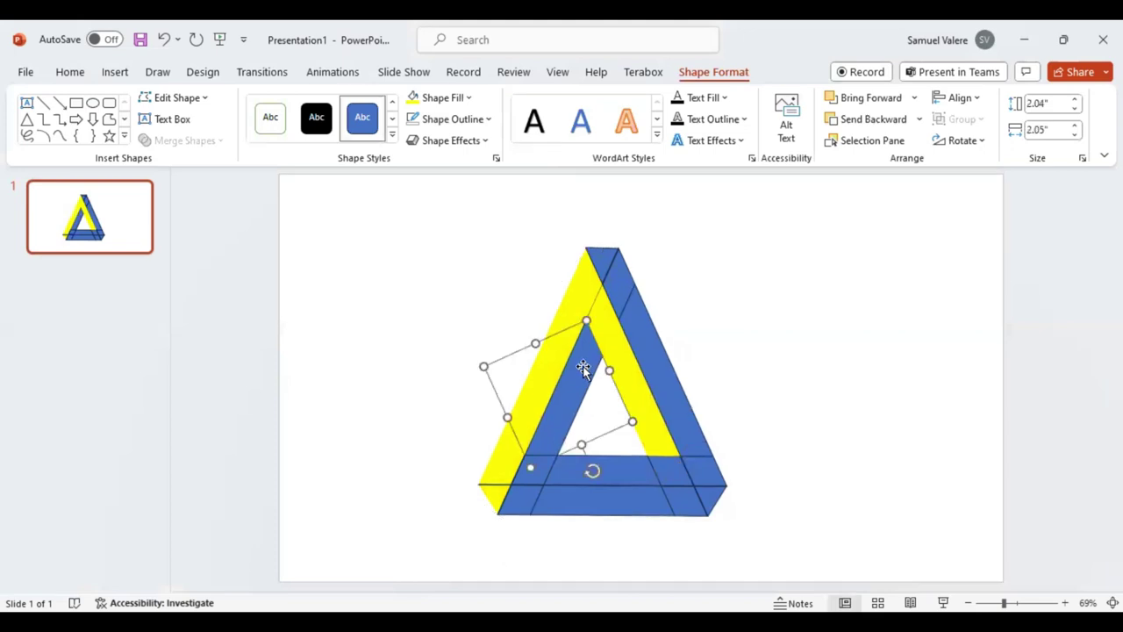
pyautogui.keyDown('shift'); pyautogui.click(521, 503); pyautogui.keyUp('shift')
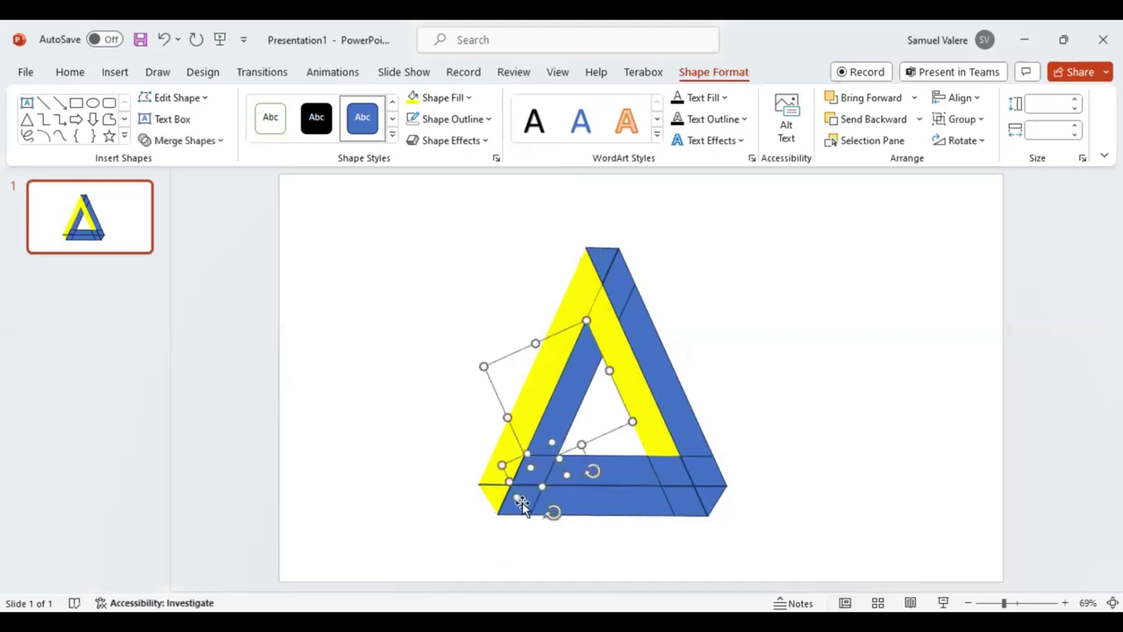
pyautogui.keyDown('shift'); pyautogui.click(526, 509); pyautogui.keyUp('shift')
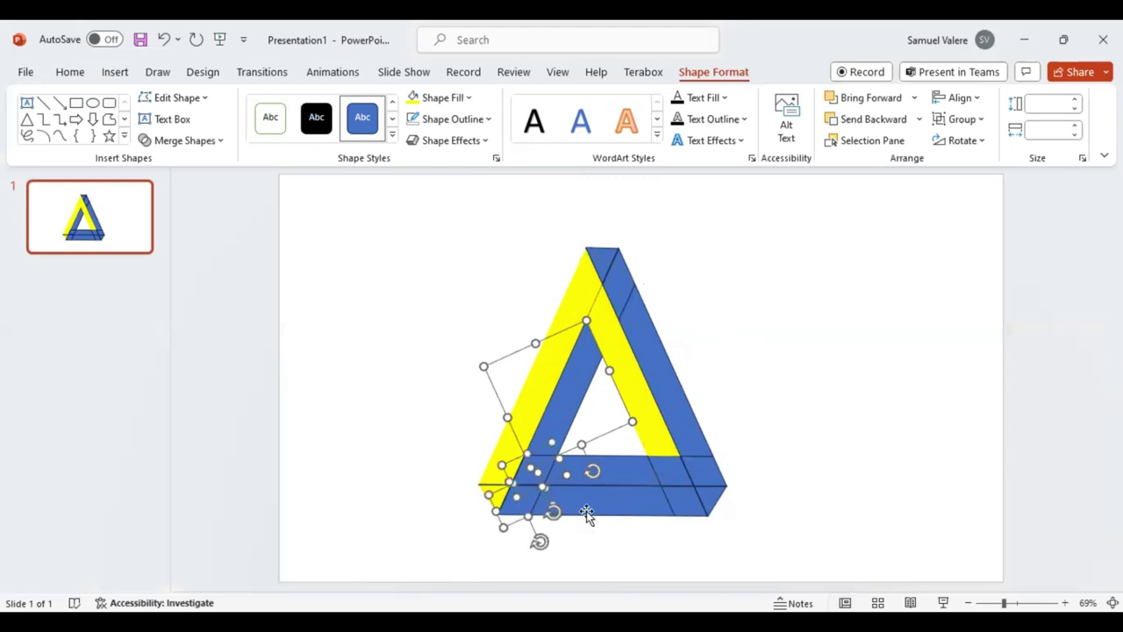
# - Add the lower bar and lower-right corner pieces, union them into one shape, and fill it red
pyautogui.keyDown('shift'); pyautogui.click(683, 504); pyautogui.keyUp('shift')
pyautogui.keyDown('shift'); pyautogui.click(713, 497); pyautogui.keyUp('shift')
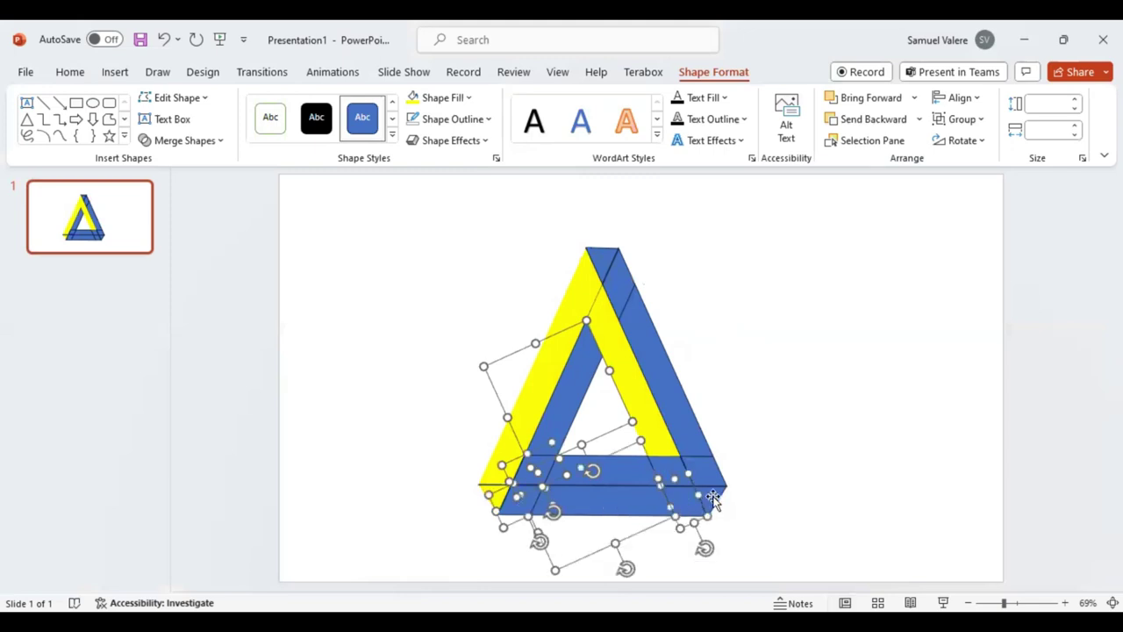
pyautogui.keyDown('shift'); pyautogui.click(712, 497); pyautogui.keyUp('shift')
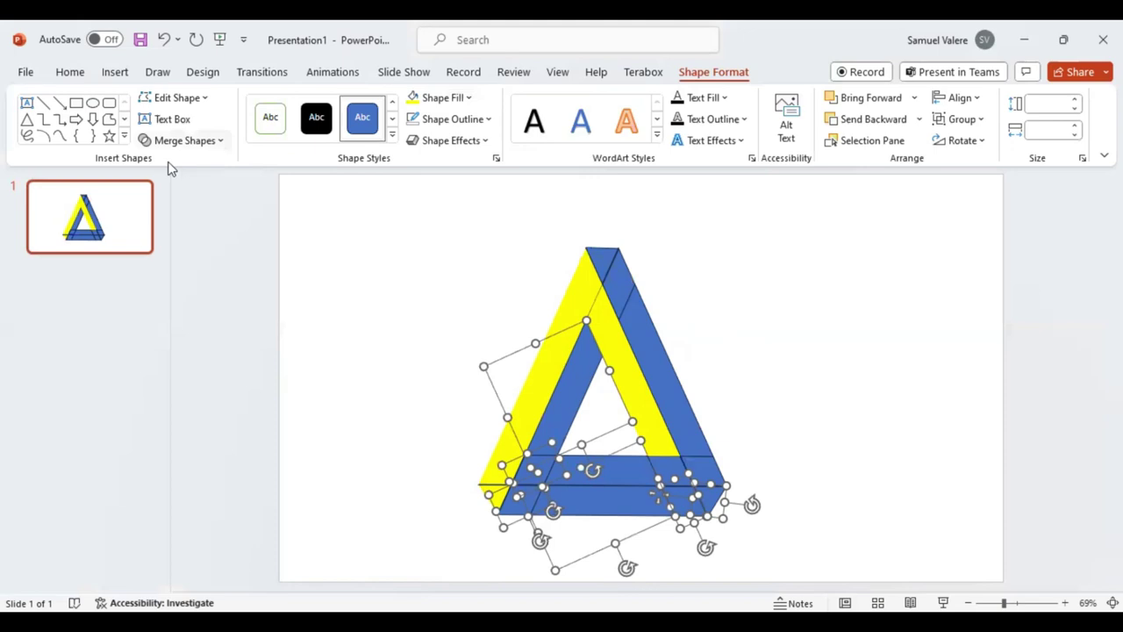
pyautogui.click(179, 140)
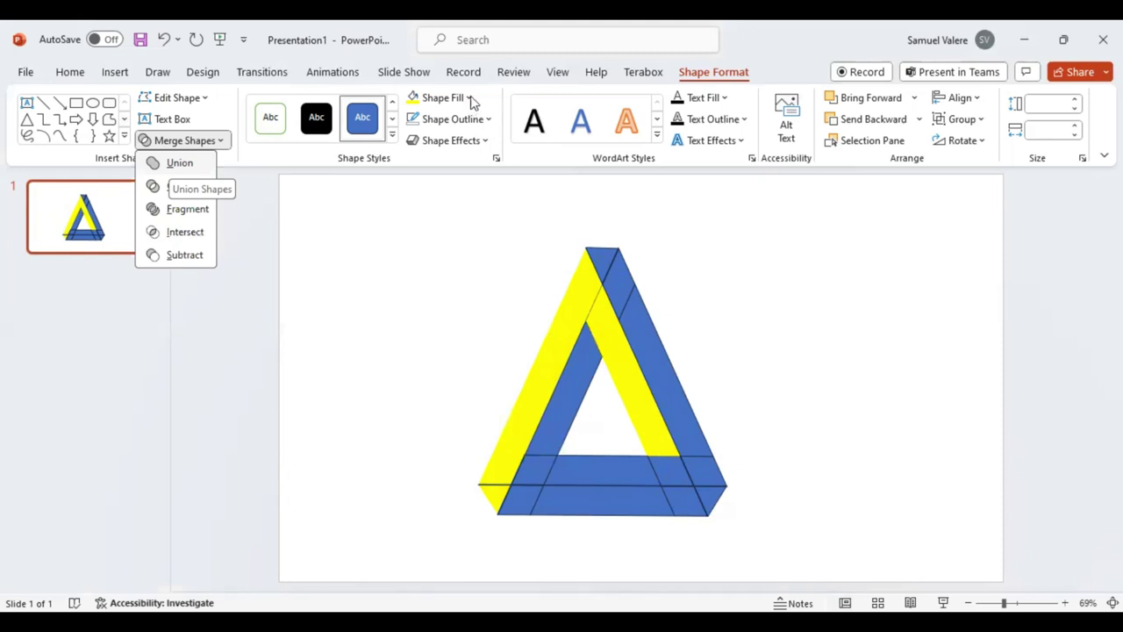
pyautogui.click(469, 97)
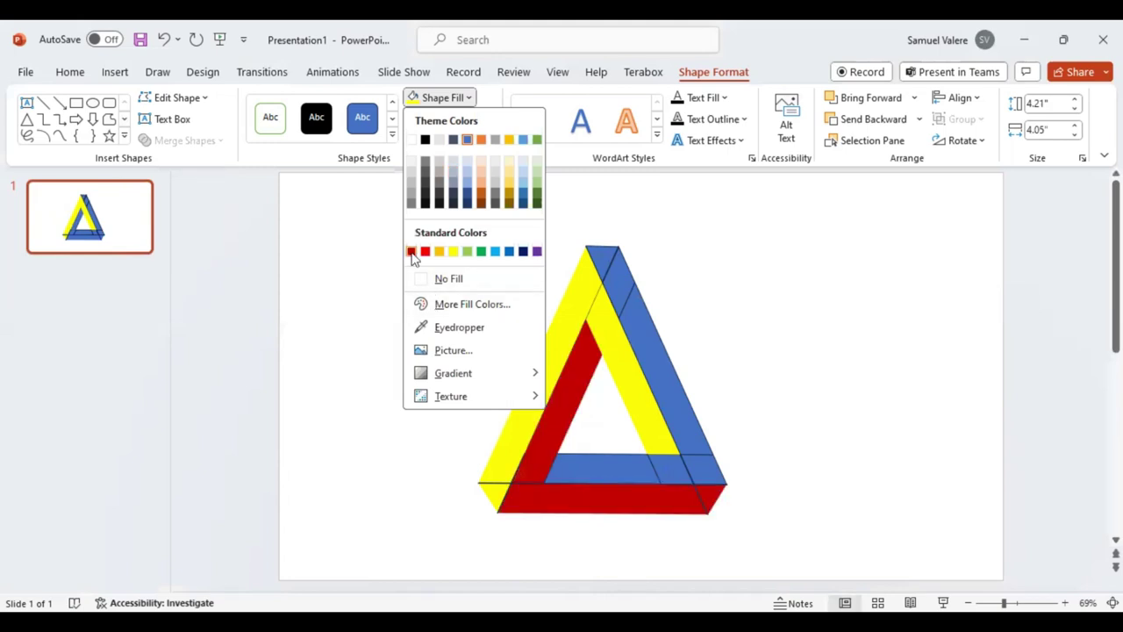
pyautogui.click(412, 252)
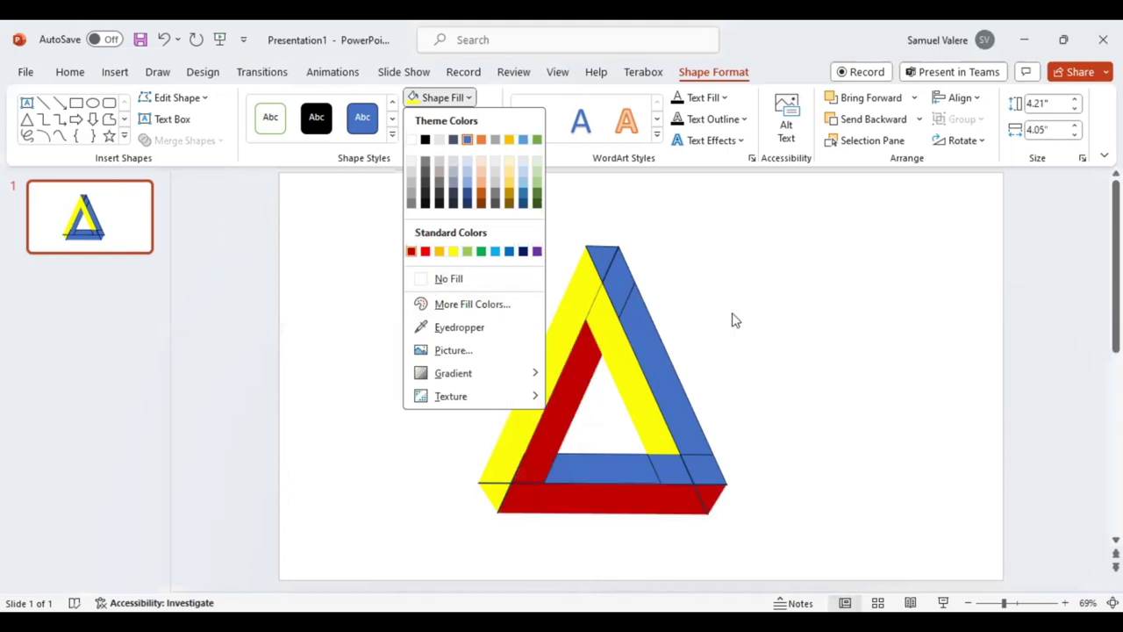
# - Select the apex piece, right blue strip, bottom-right corner pieces and inner bottom strip
pyautogui.click(601, 256)
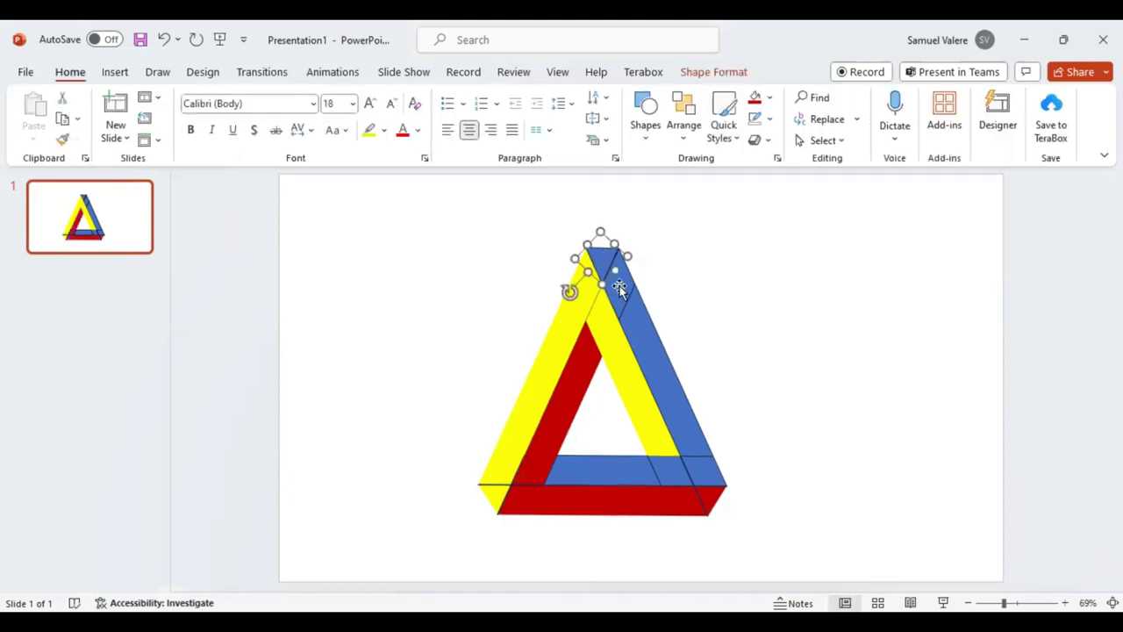
pyautogui.keyDown('shift'); pyautogui.click(655, 378); pyautogui.keyUp('shift')
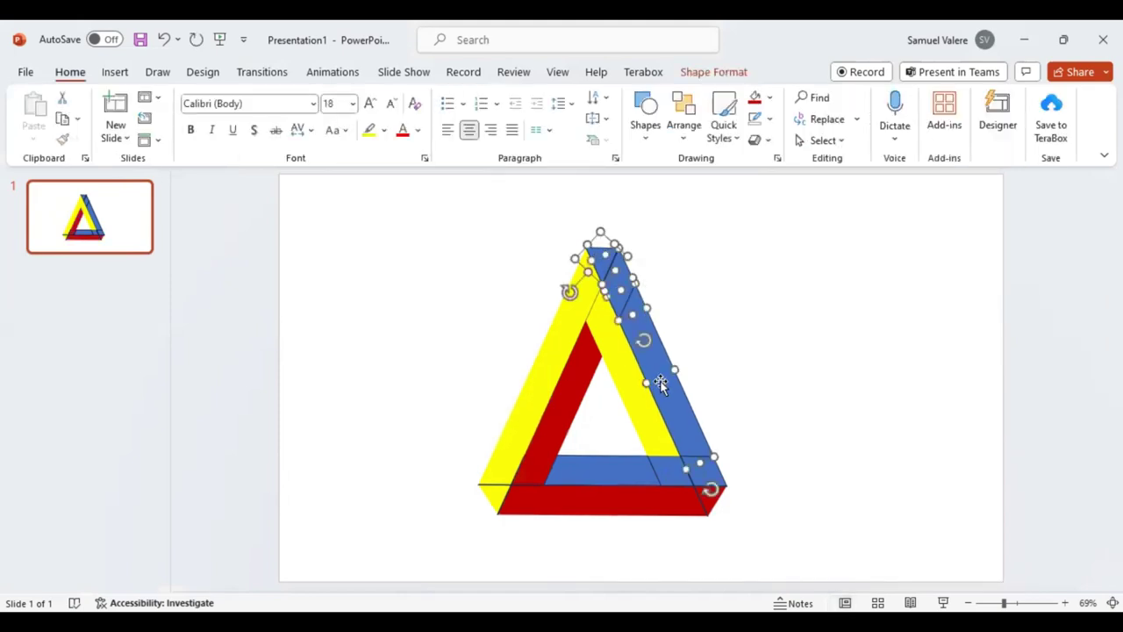
pyautogui.keyDown('shift'); pyautogui.click(716, 477); pyautogui.keyUp('shift')
pyautogui.keyDown('shift'); pyautogui.click(715, 481); pyautogui.keyUp('shift')
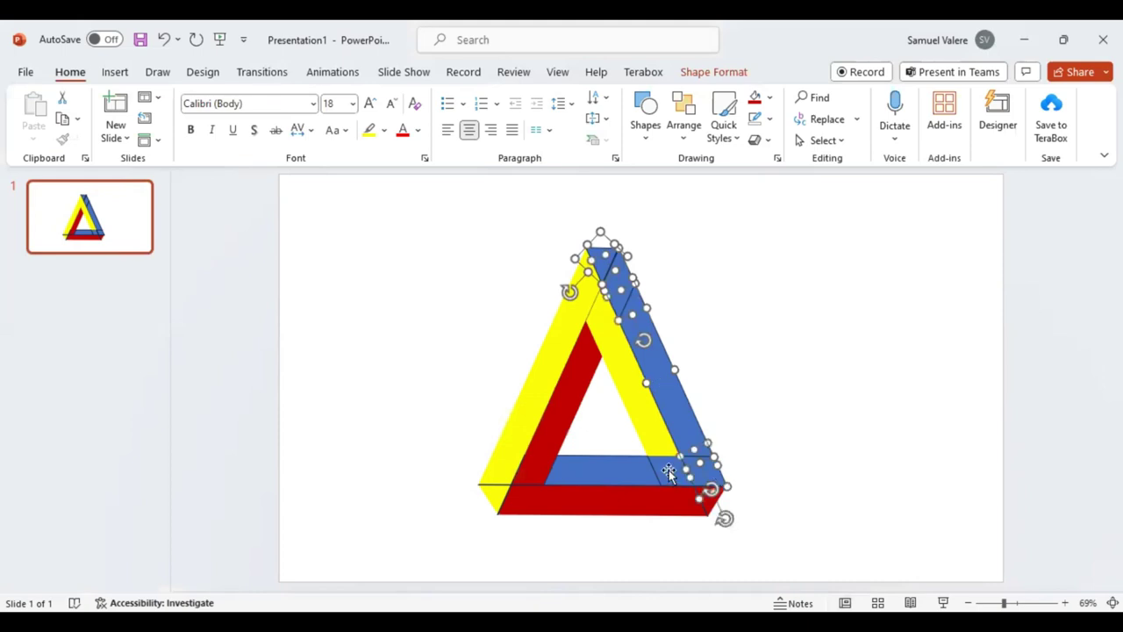
pyautogui.keyDown('shift'); pyautogui.click(617, 472); pyautogui.keyUp('shift')
pyautogui.keyDown('shift'); pyautogui.click(618, 468); pyautogui.keyUp('shift')
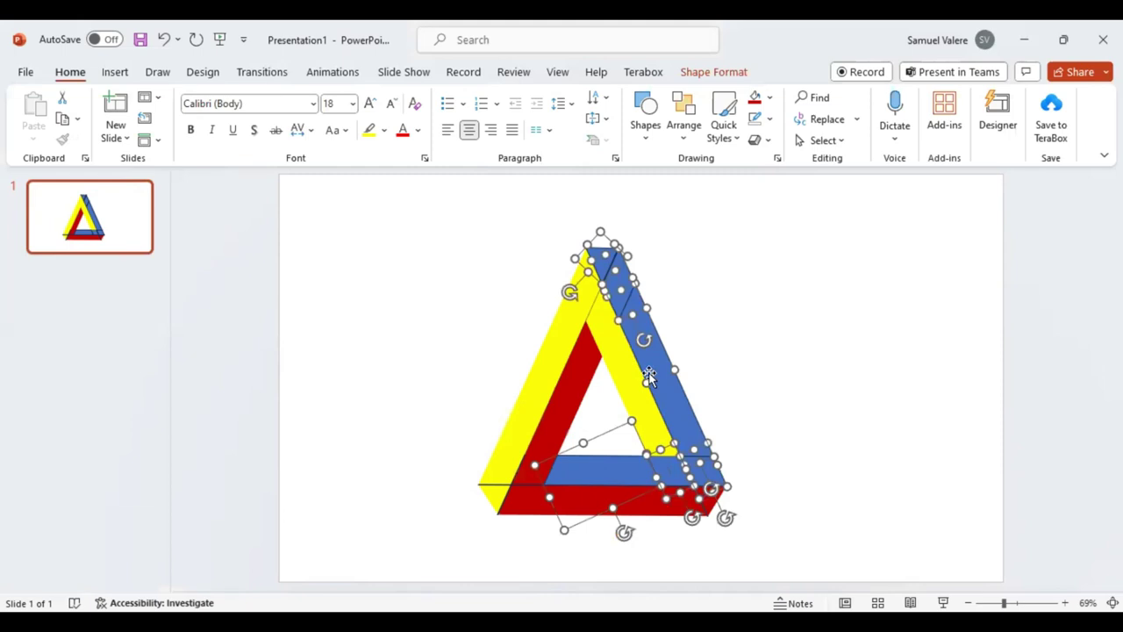
# - Merge the selected blue pieces into one band and fill it dark blue
pyautogui.click(706, 72)
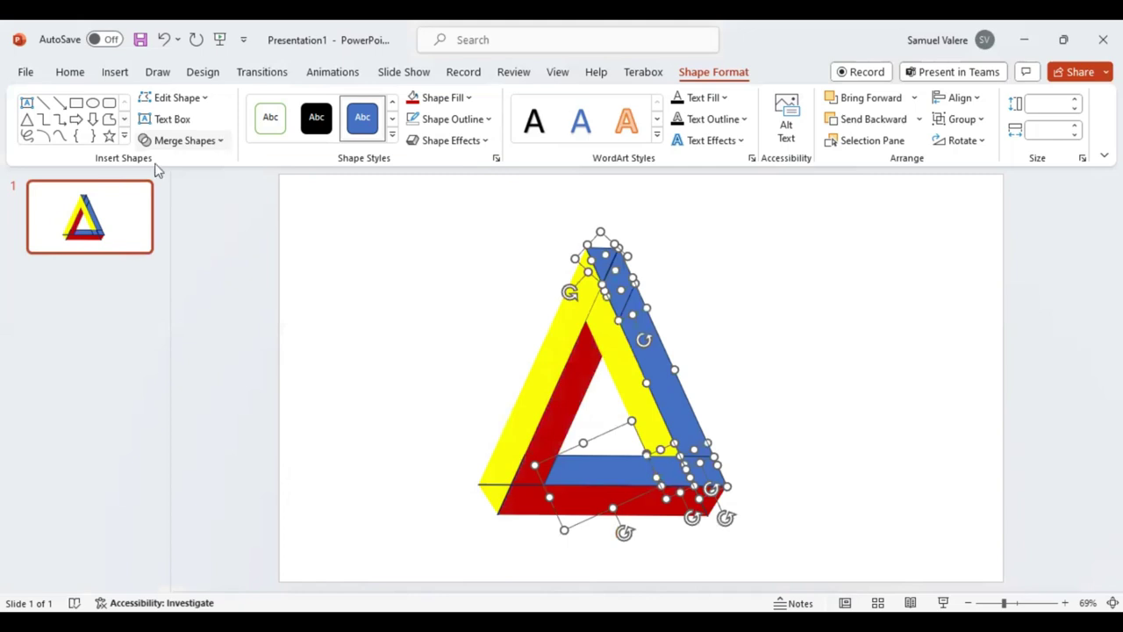
pyautogui.hotkey('ctrl', 'y')
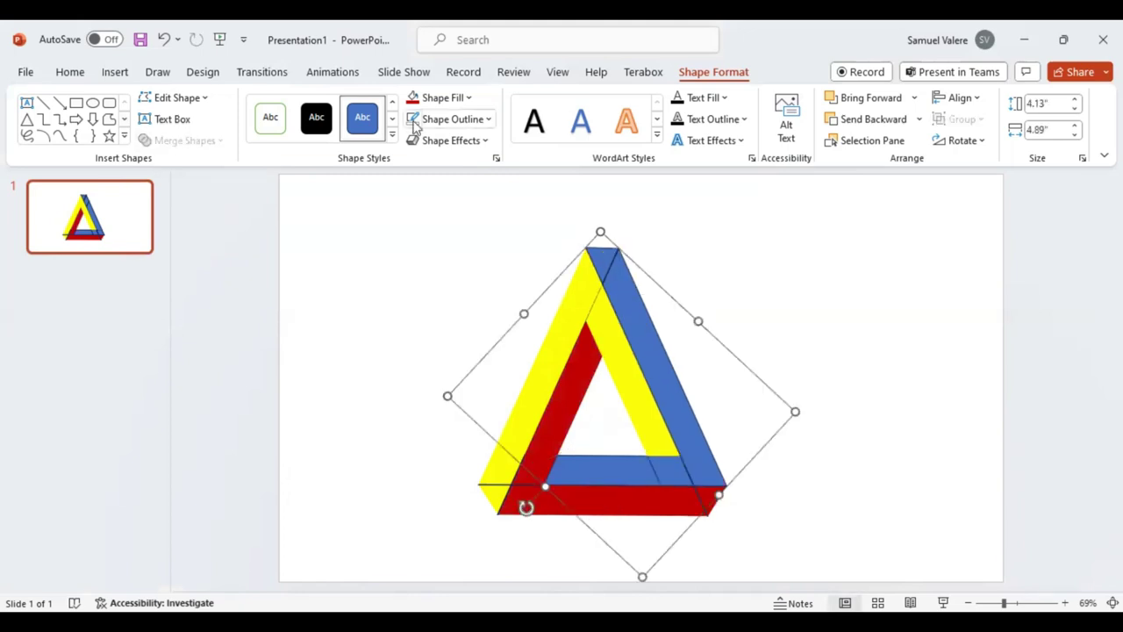
pyautogui.hotkey('ctrl', 'z')
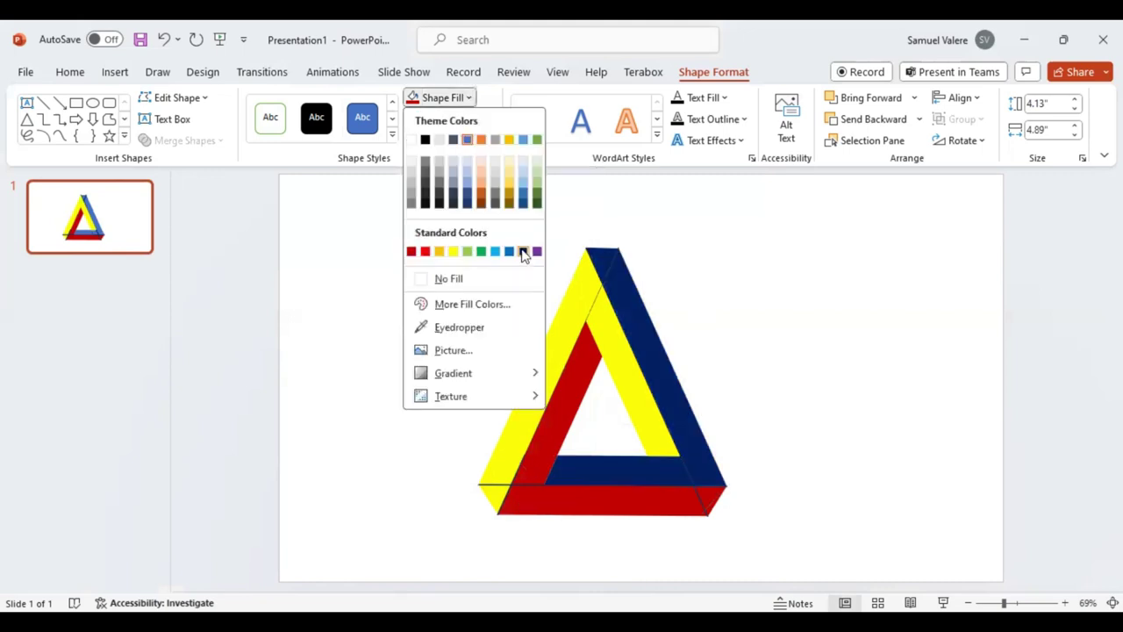
pyautogui.click(612, 272)
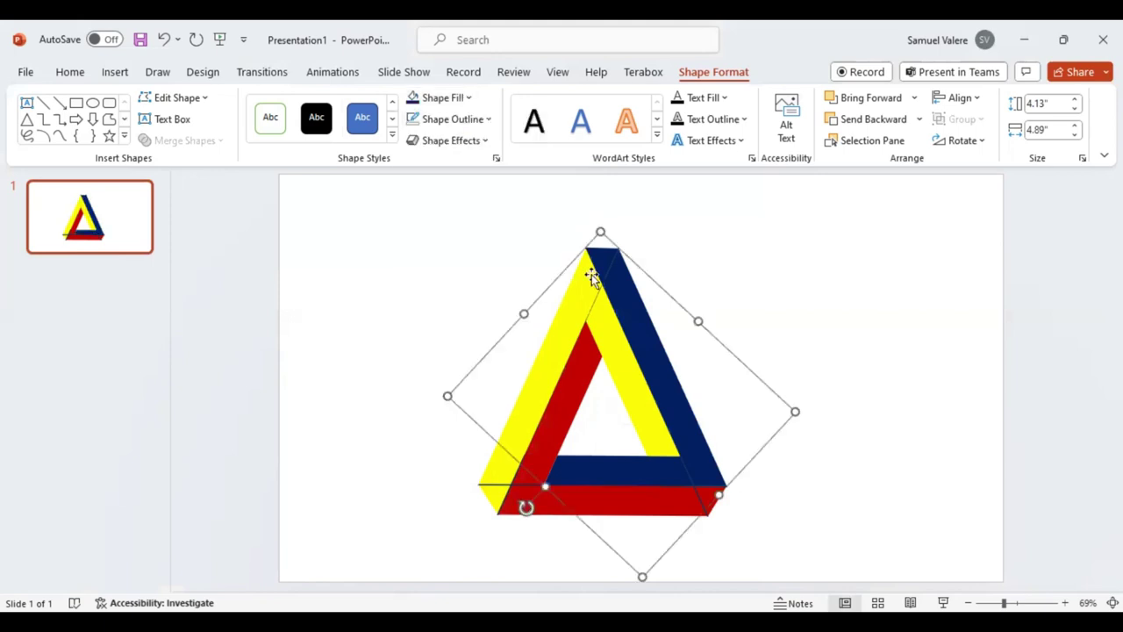
# - Give the small apex piece a dark blue outline
pyautogui.click(612, 272)
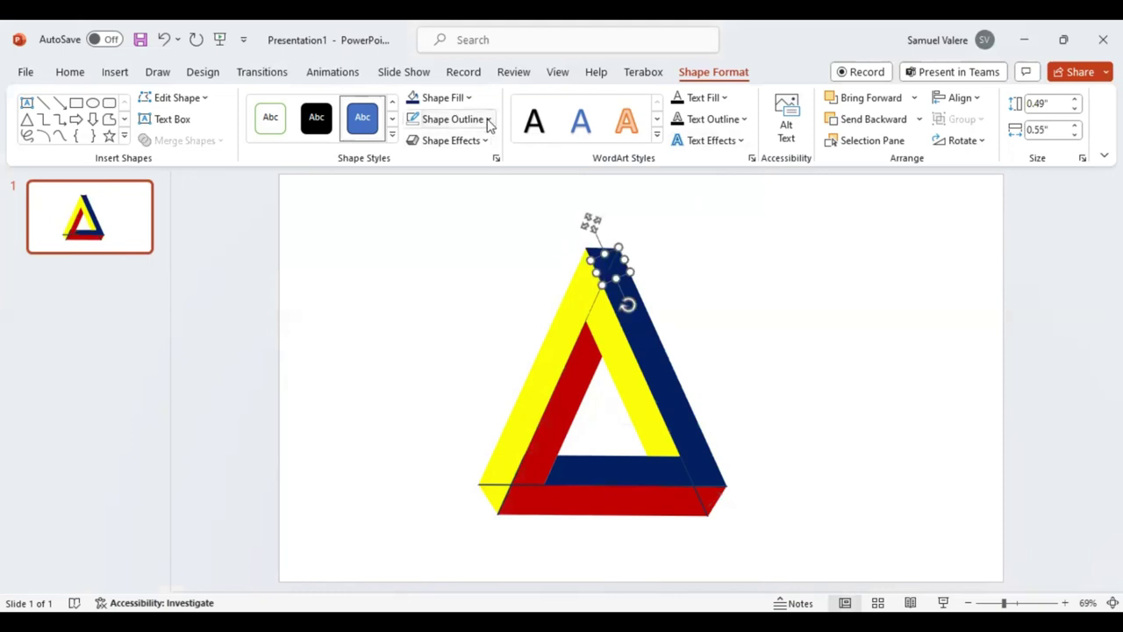
pyautogui.click(489, 123)
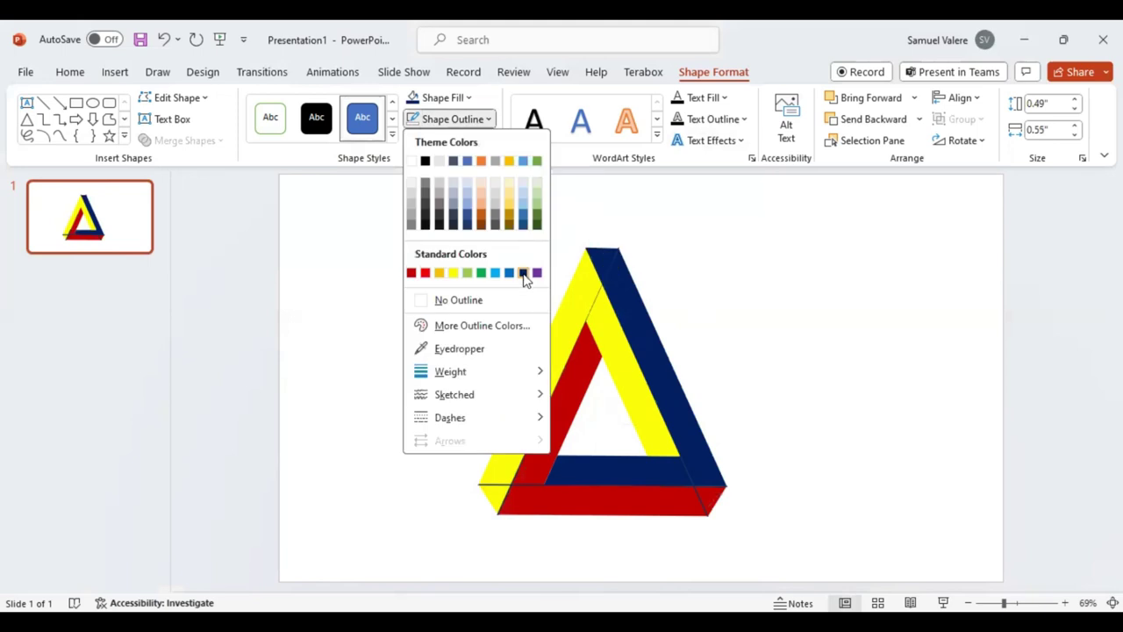
pyautogui.click(621, 350)
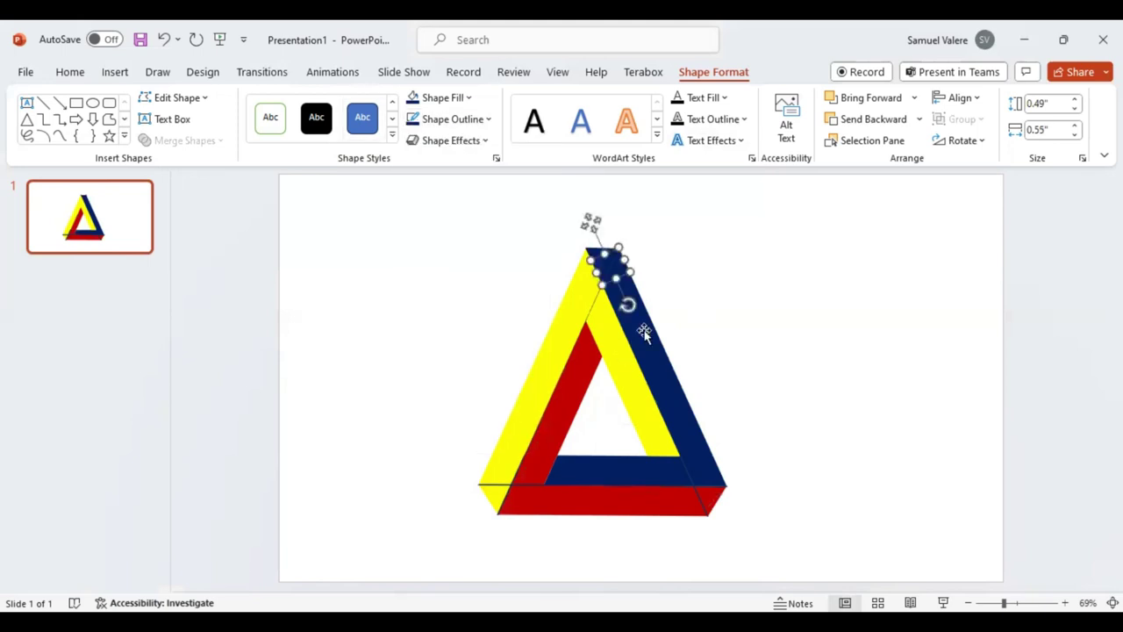
# - Group the apex piece, navy band and right-corner line into one object with Ctrl+G
pyautogui.keyDown('shift'); pyautogui.click(644, 334); pyautogui.keyUp('shift')
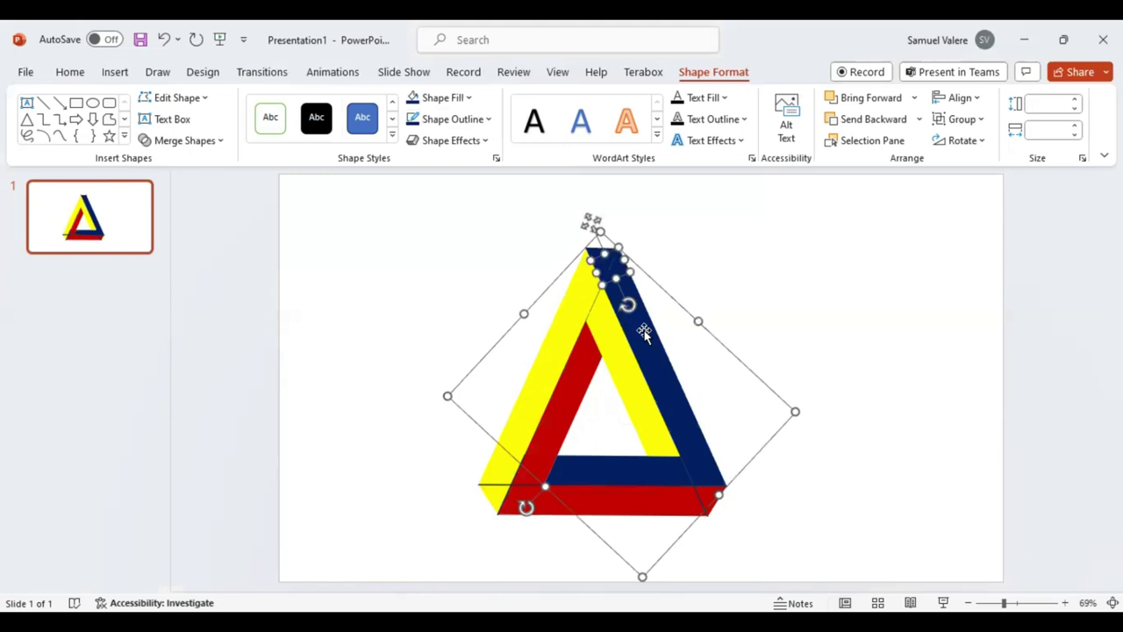
pyautogui.click(688, 471)
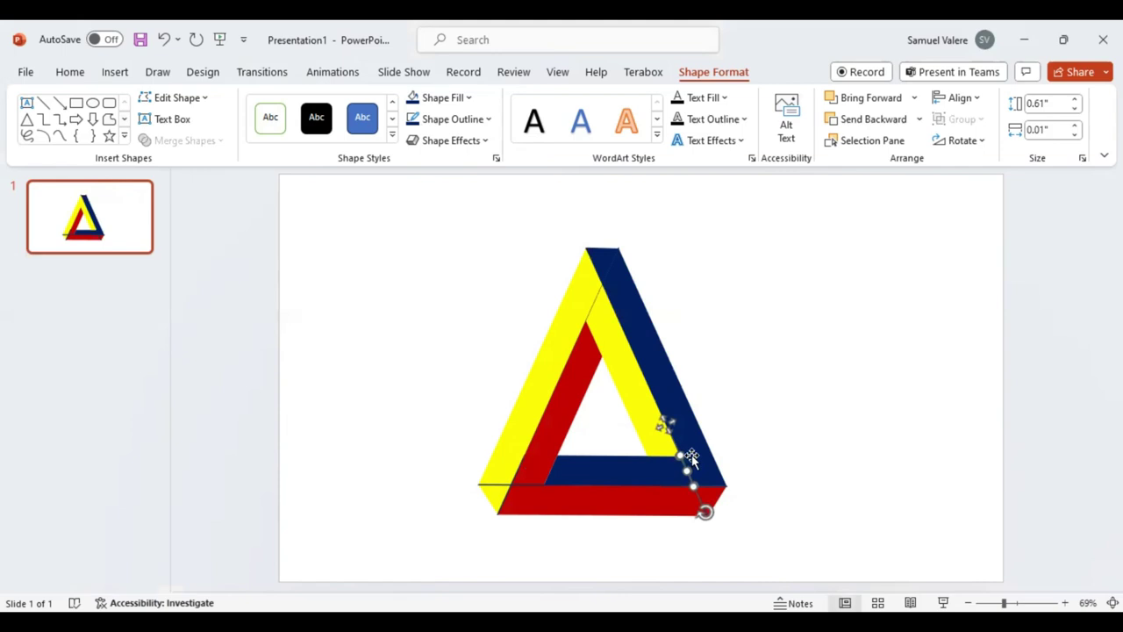
pyautogui.keyDown('shift'); pyautogui.click(609, 269); pyautogui.keyUp('shift')
pyautogui.keyDown('shift'); pyautogui.click(610, 269); pyautogui.keyUp('shift')
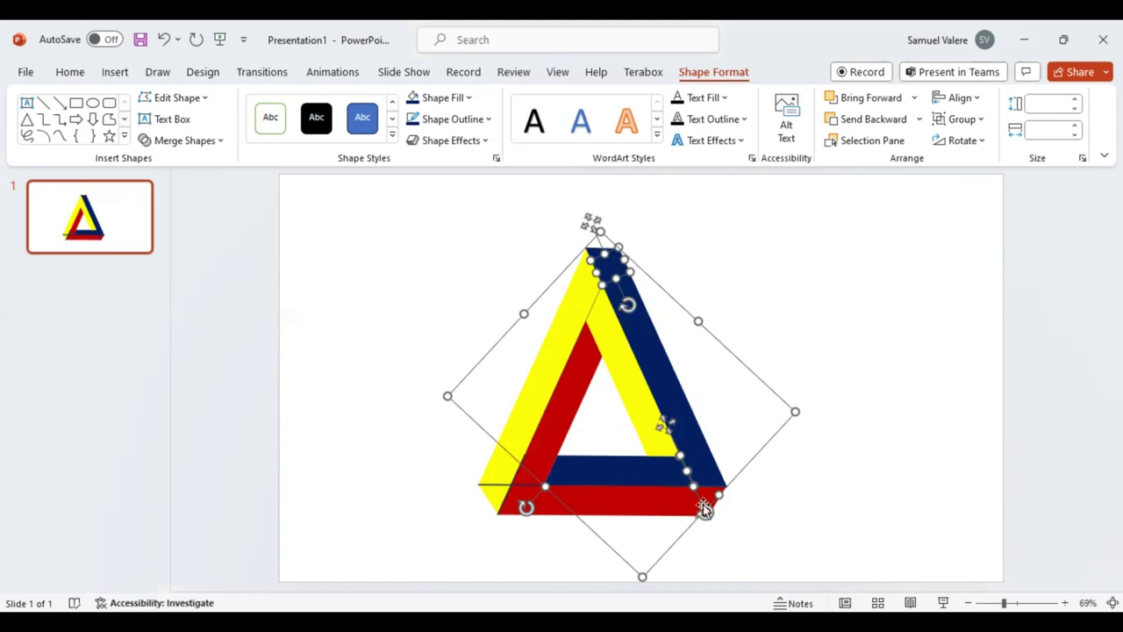
pyautogui.hotkey('ctrl', 'g')
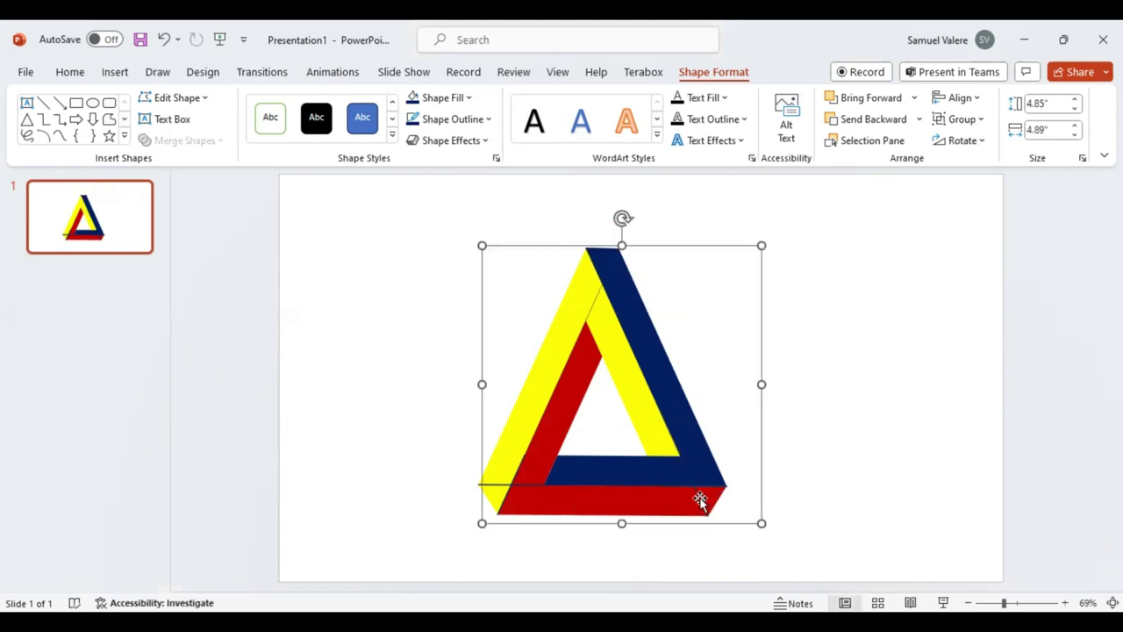
# - Outline the thin right-corner line and small bottom-left corner piece in red
pyautogui.click(699, 500)
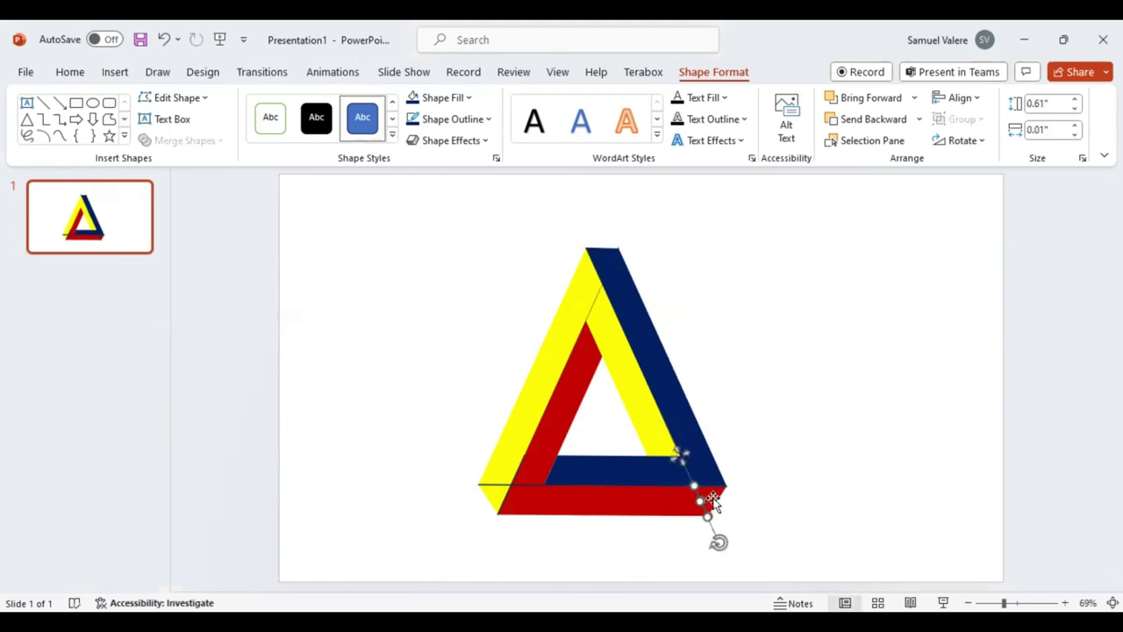
pyautogui.keyDown('shift'); pyautogui.click(530, 484); pyautogui.keyUp('shift')
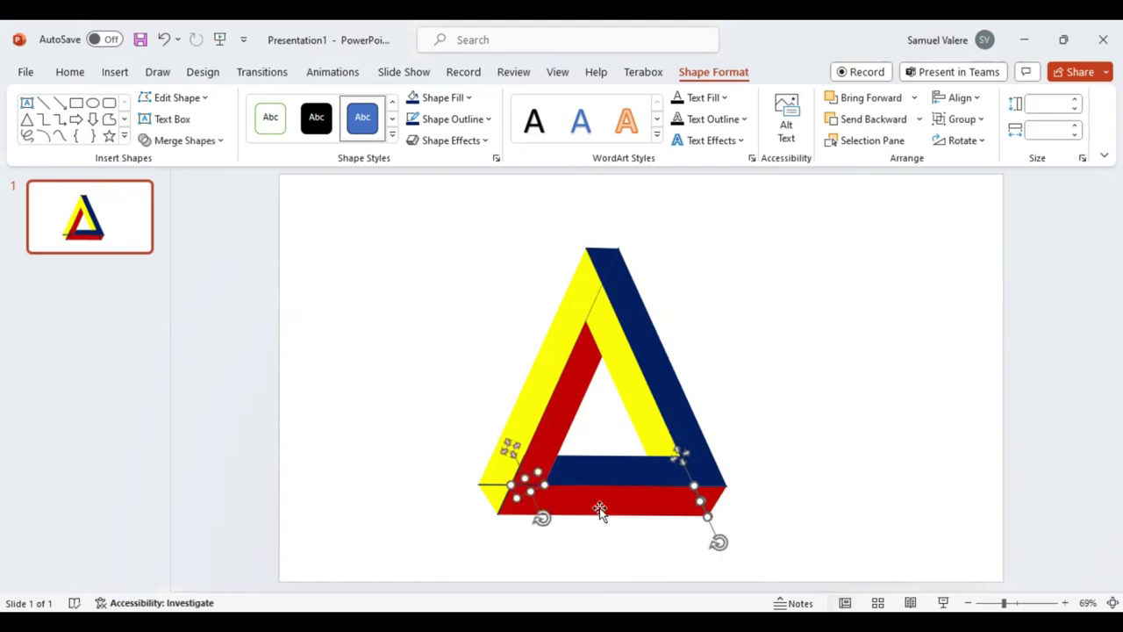
pyautogui.keyDown('shift'); pyautogui.click(613, 508); pyautogui.keyUp('shift')
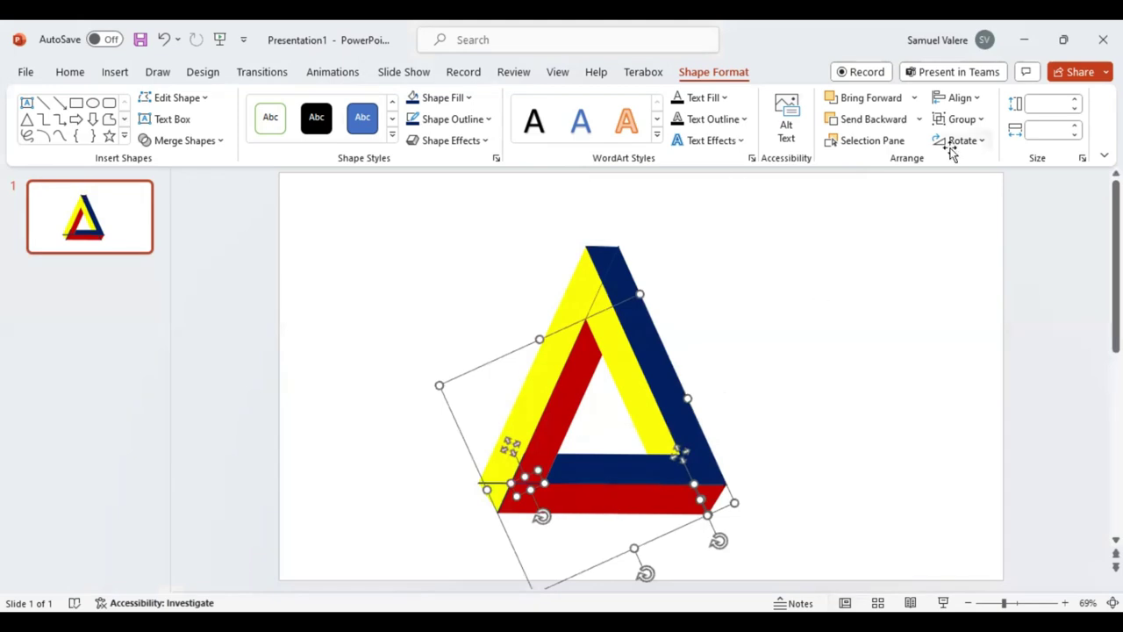
pyautogui.keyDown('shift'); pyautogui.click(628, 499); pyautogui.keyUp('shift')
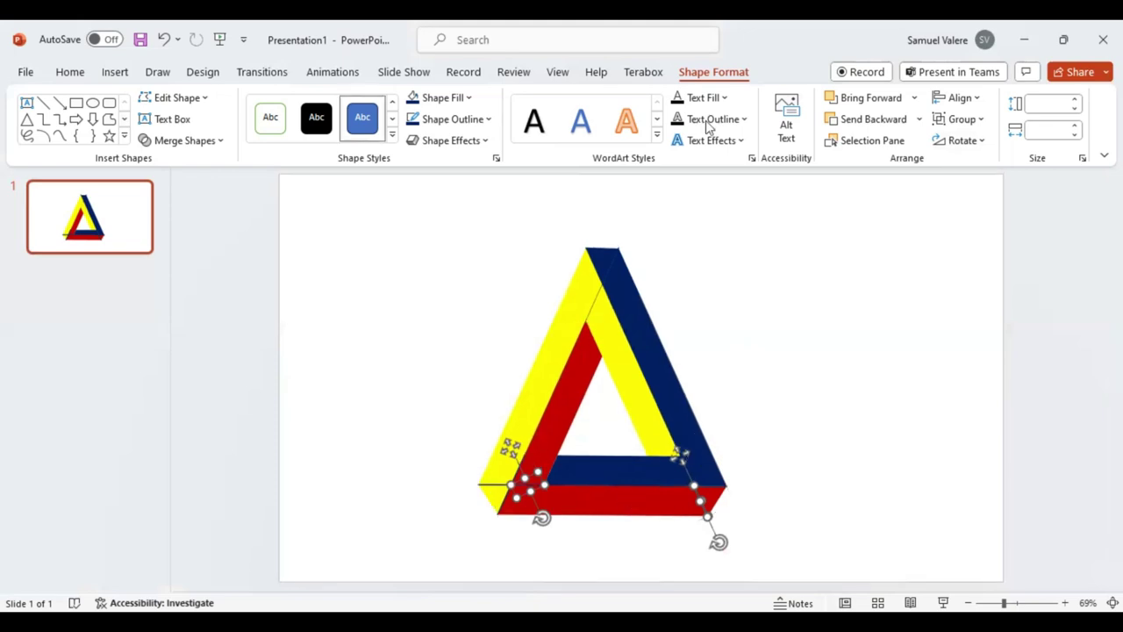
pyautogui.click(490, 120)
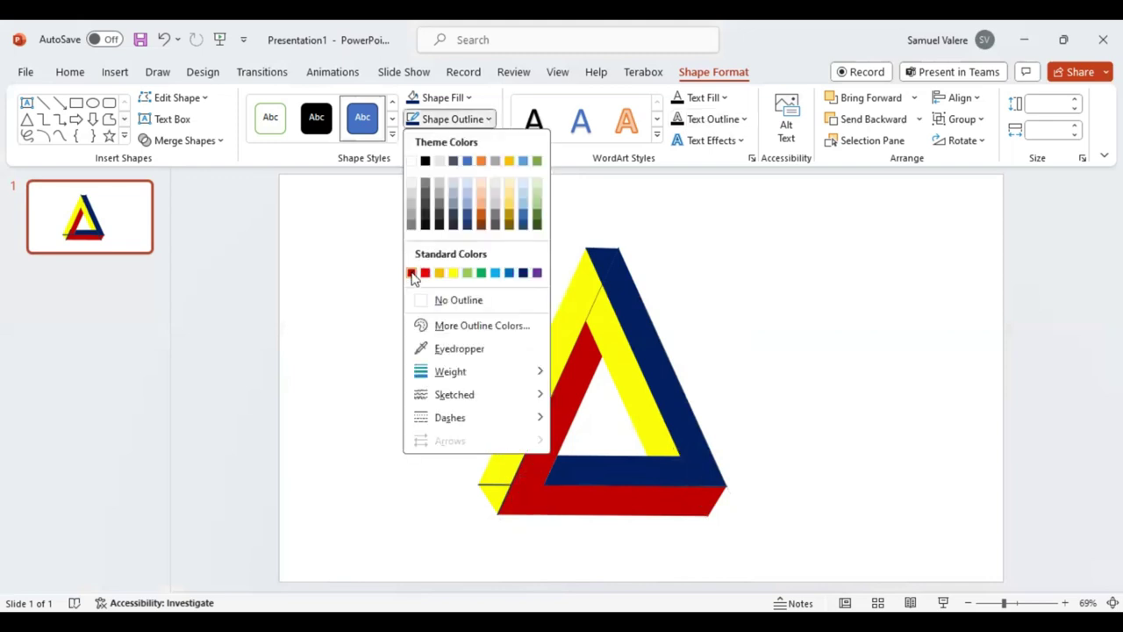
pyautogui.click(481, 217)
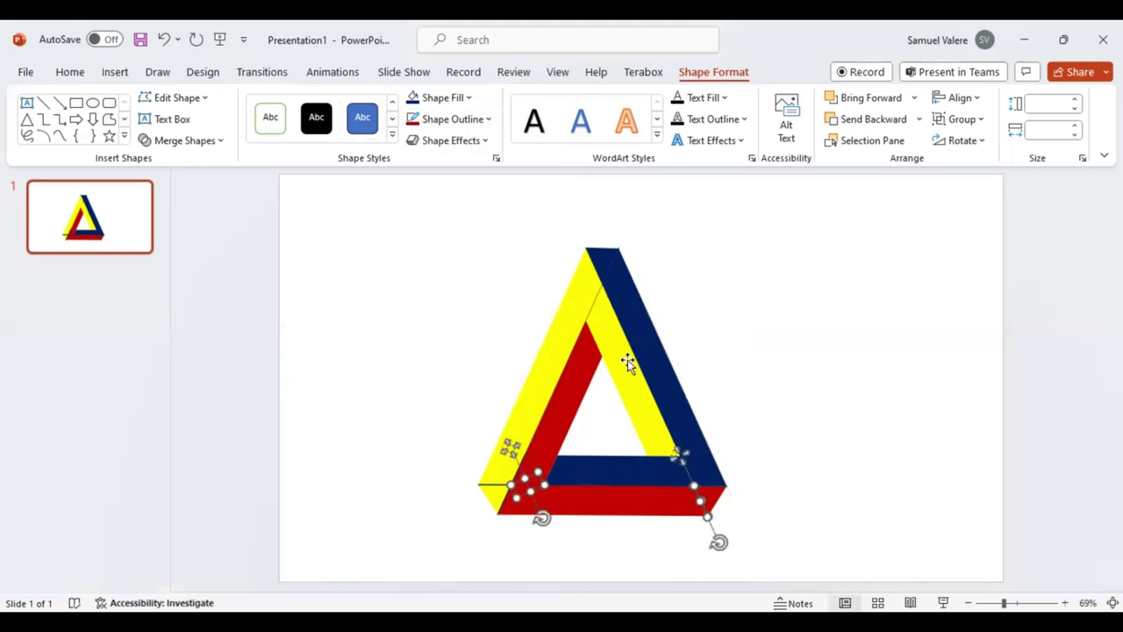
# - Select all the triangle pieces and group them into one object
pyautogui.hotkey('ctrl', 'a')
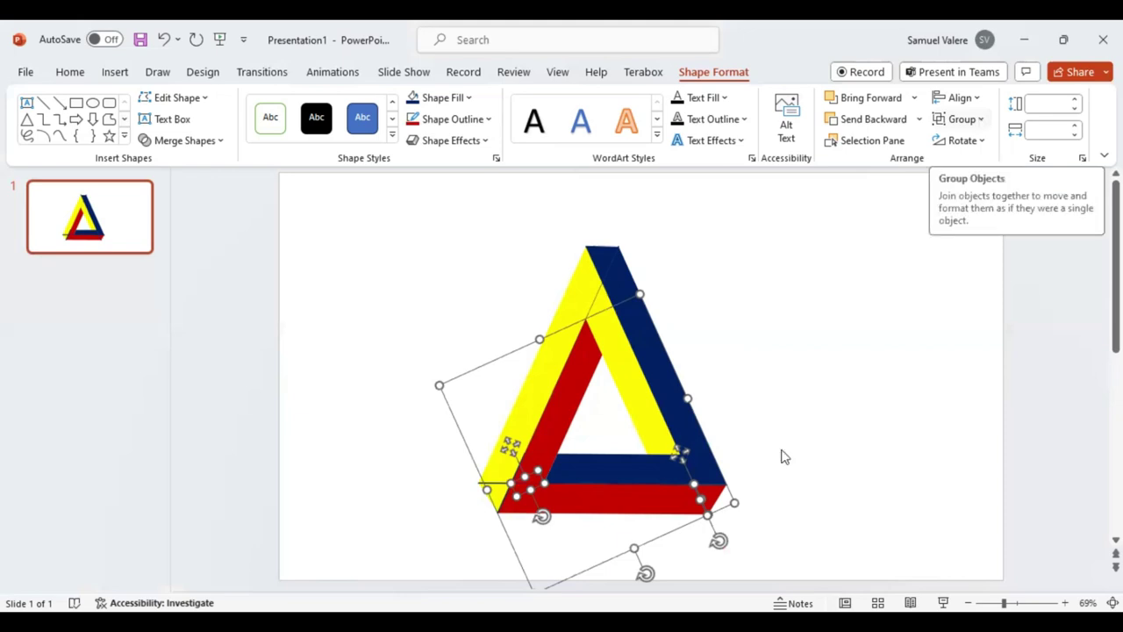
pyautogui.hotkey('ctrl', 'g')
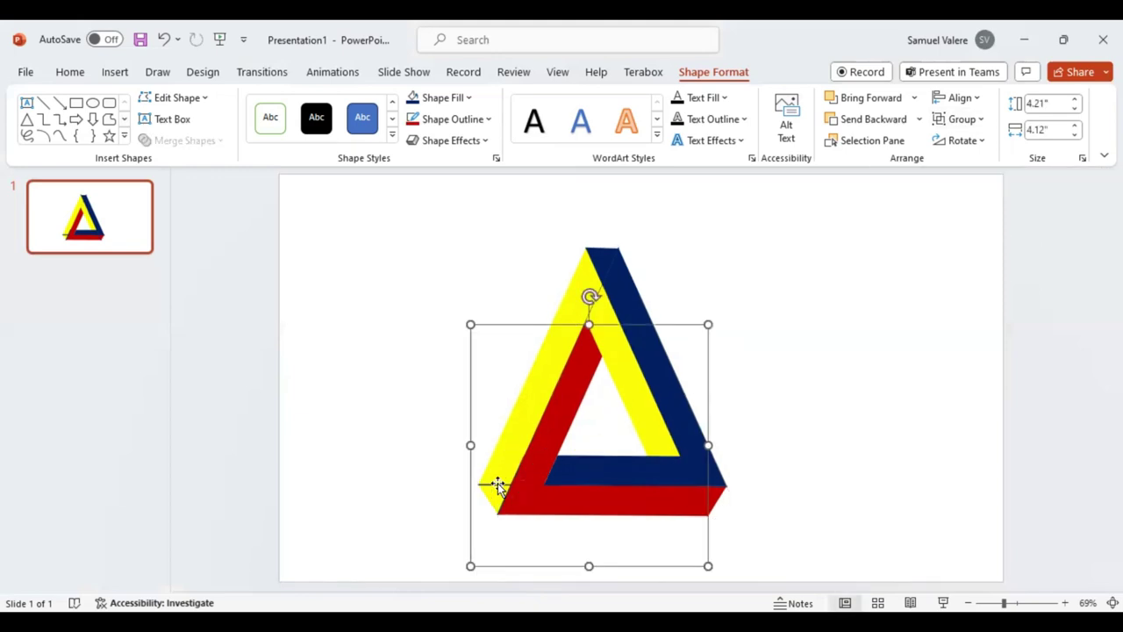
pyautogui.click(503, 487)
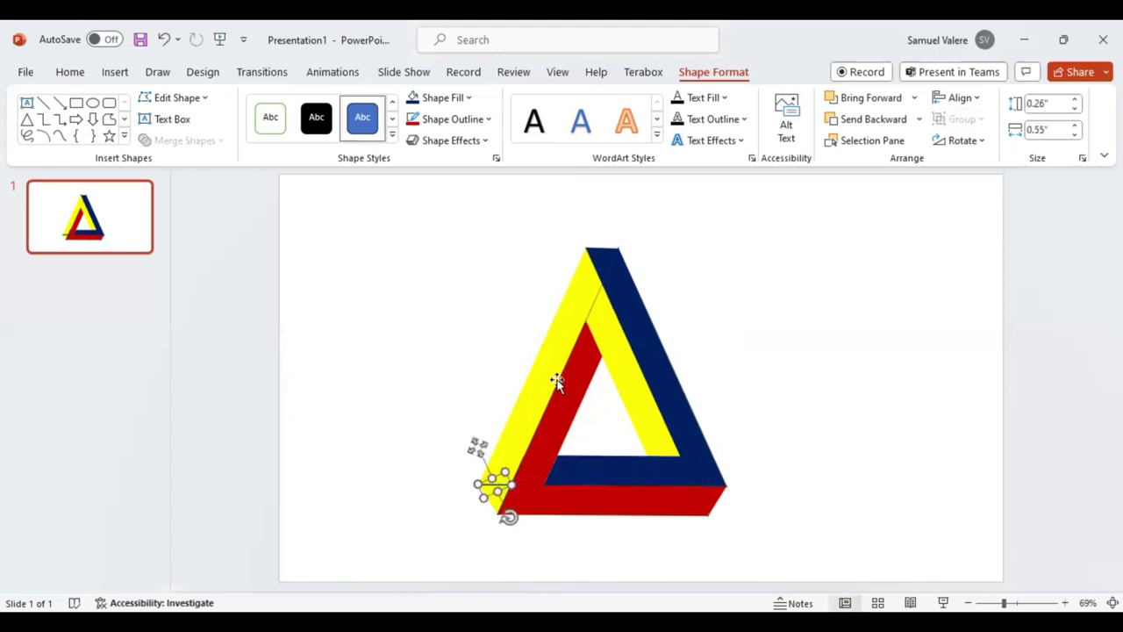
pyautogui.press('Escape')
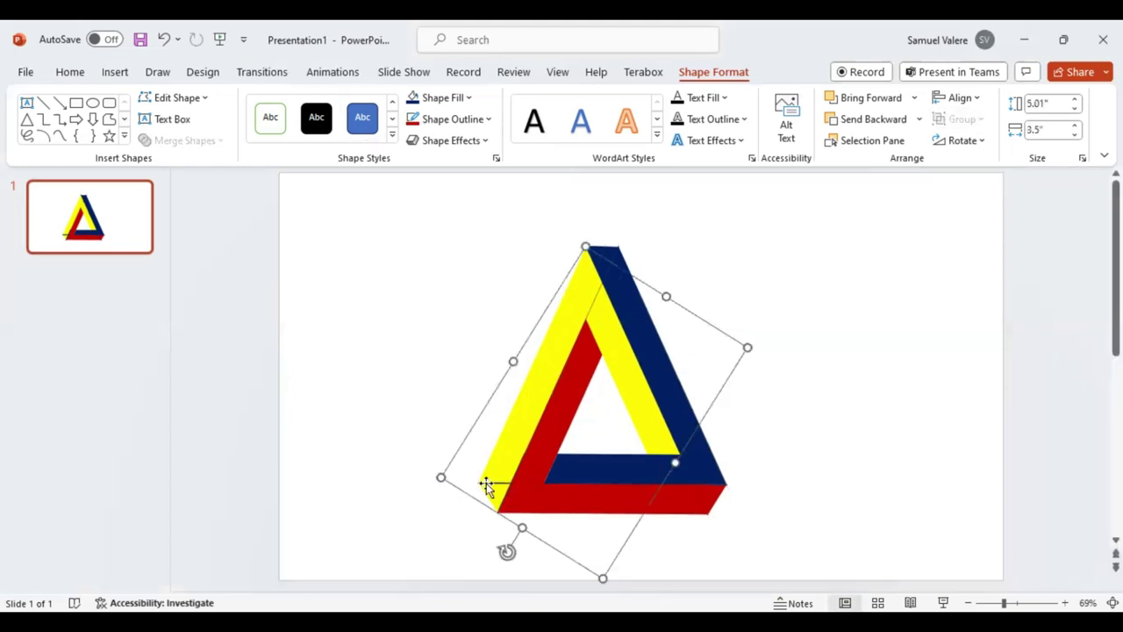
pyautogui.click(492, 484)
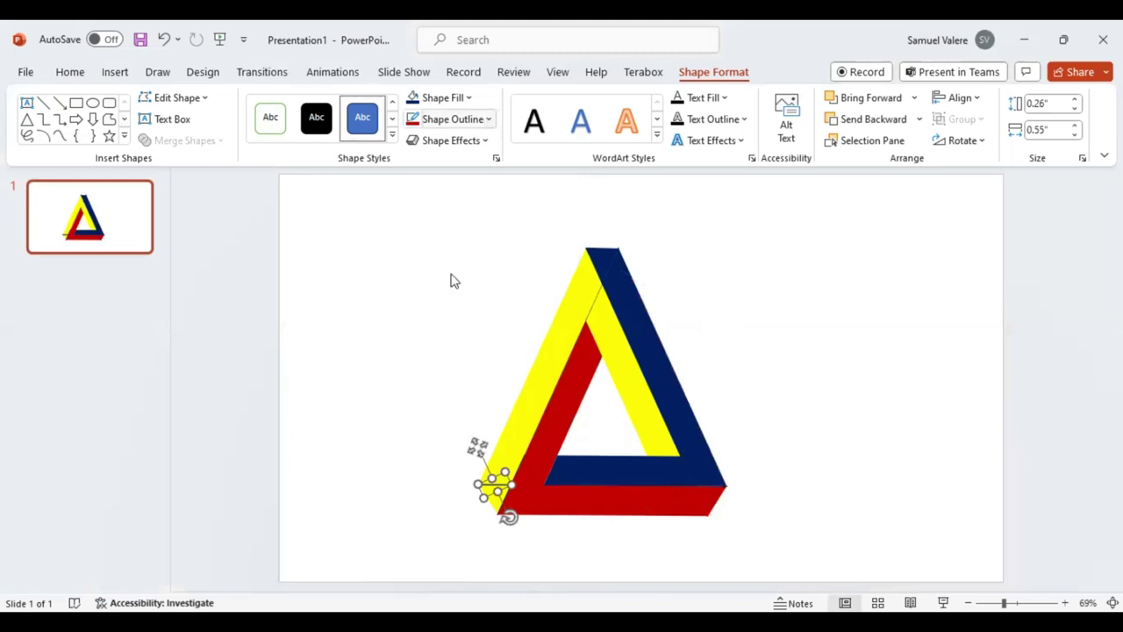
pyautogui.keyDown('shift'); pyautogui.click(535, 379); pyautogui.keyUp('shift')
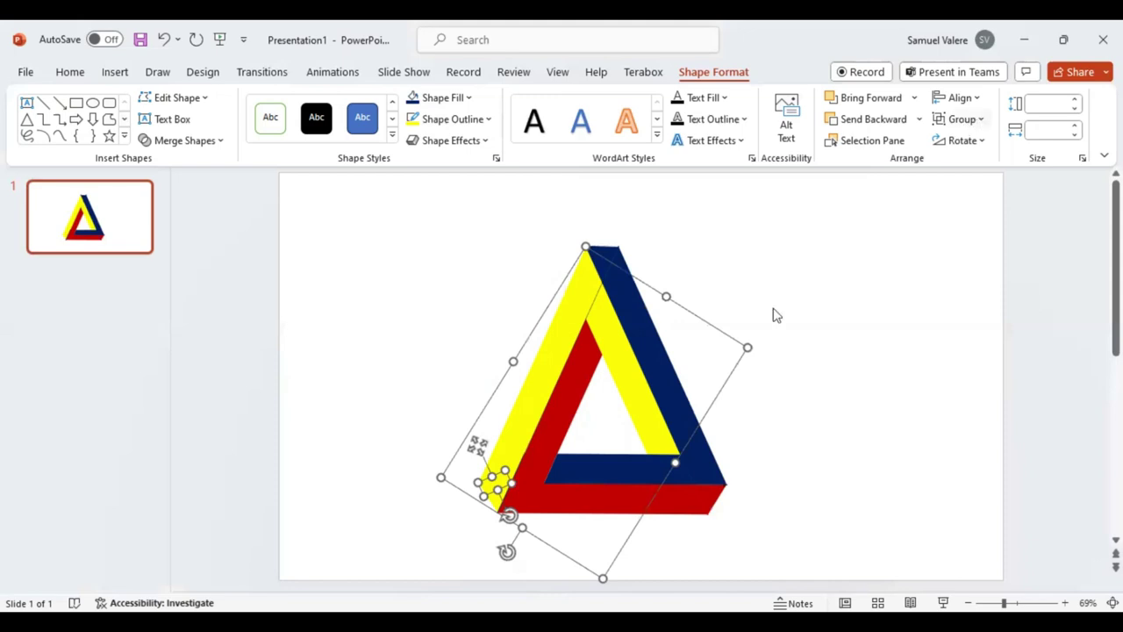
pyautogui.press('Escape')
pyautogui.click(593, 302)
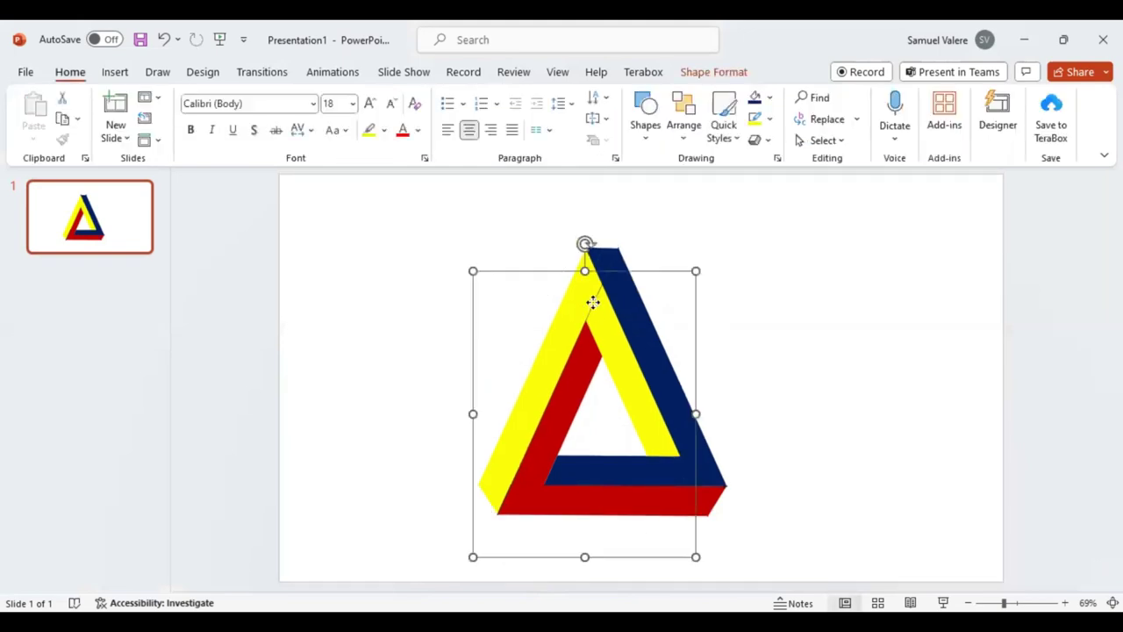
pyautogui.keyDown('shift'); pyautogui.click(625, 326); pyautogui.keyUp('shift')
pyautogui.click(987, 575)
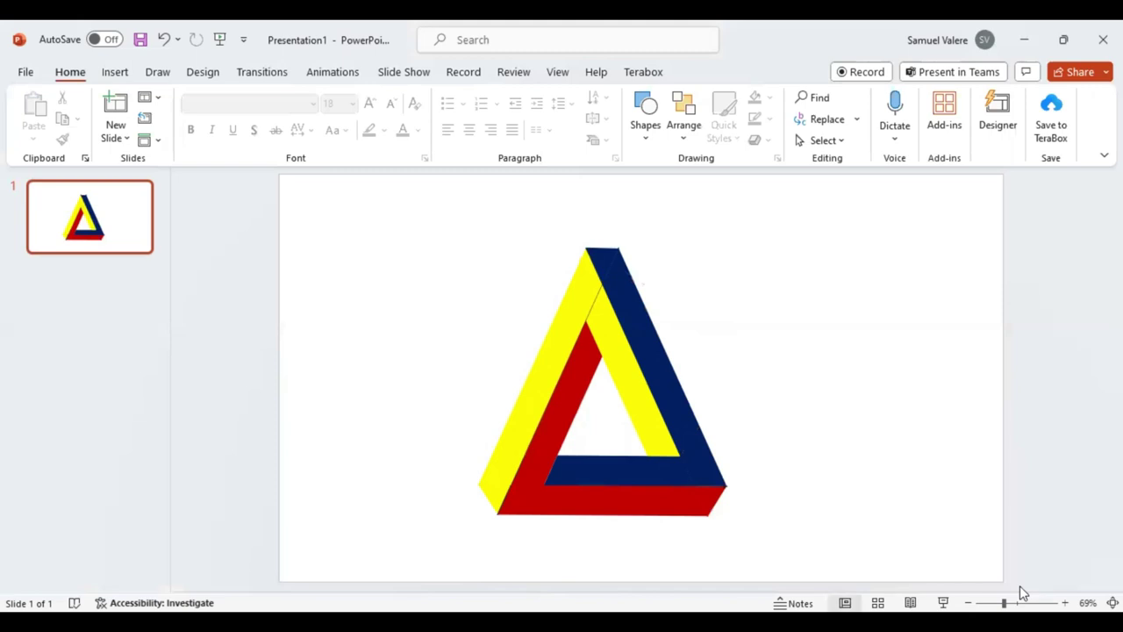
pyautogui.scroll(6, 564, 231)
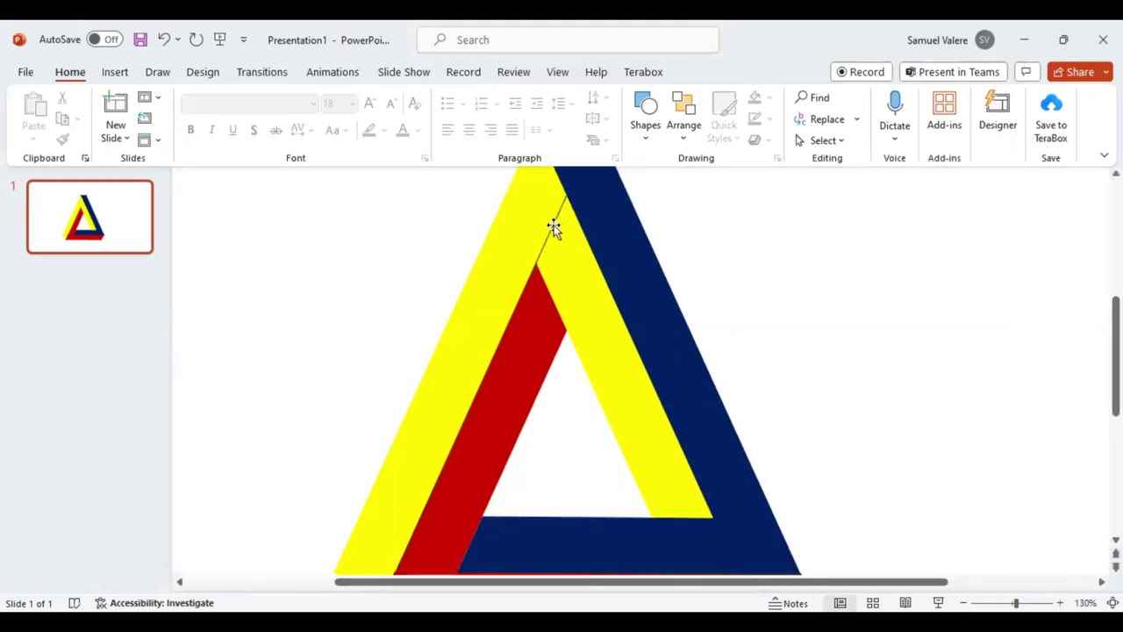
pyautogui.click(554, 227)
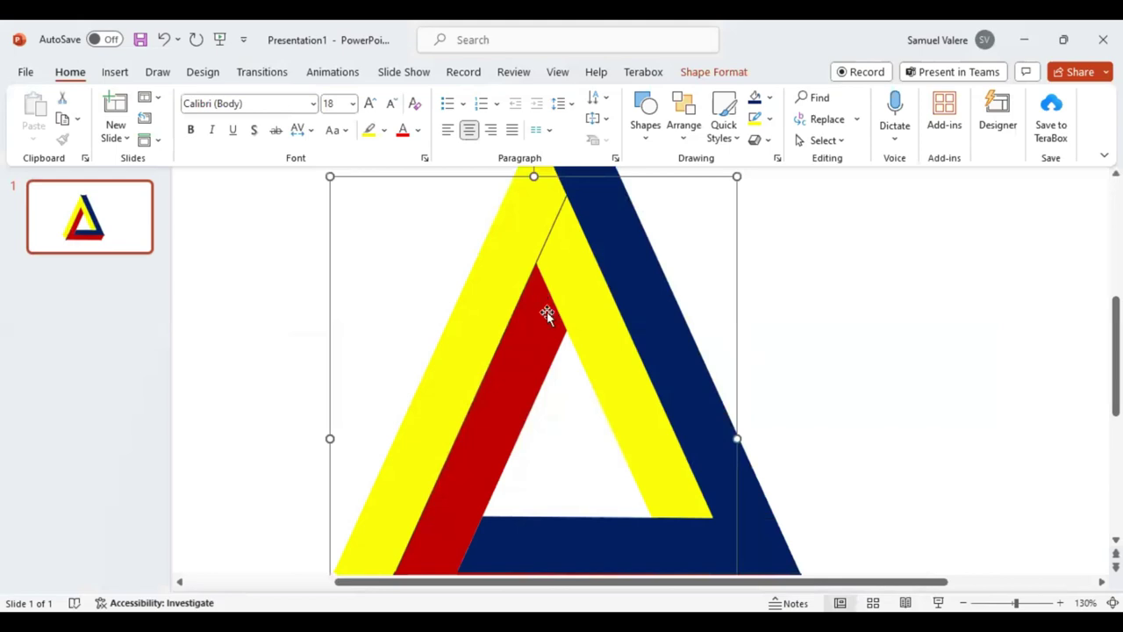
pyautogui.click(522, 359)
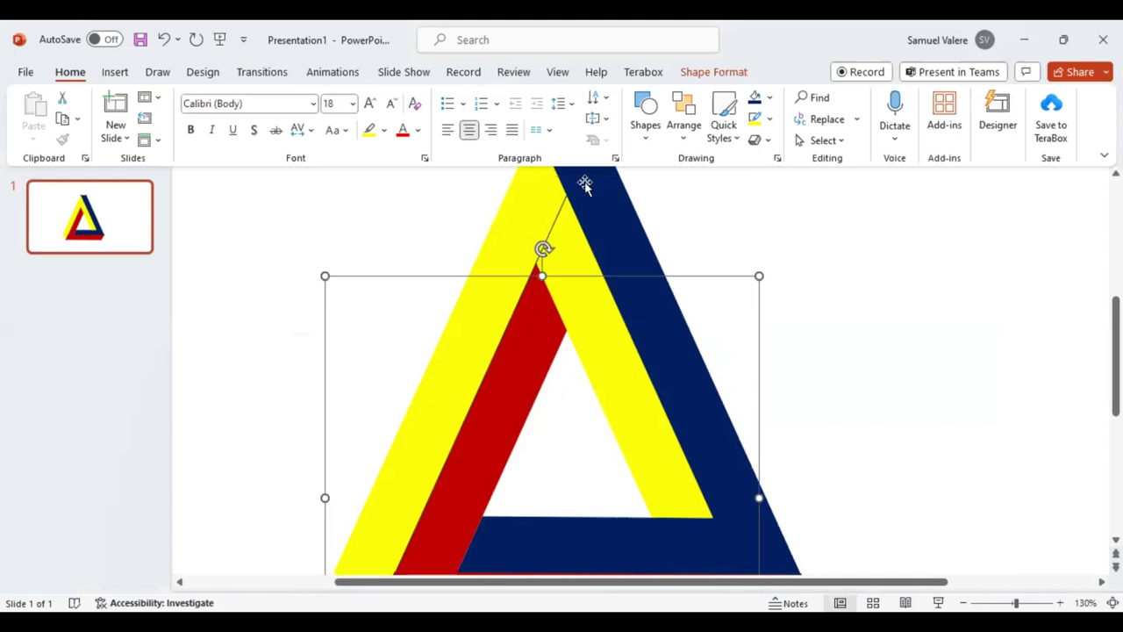
pyautogui.click(714, 72)
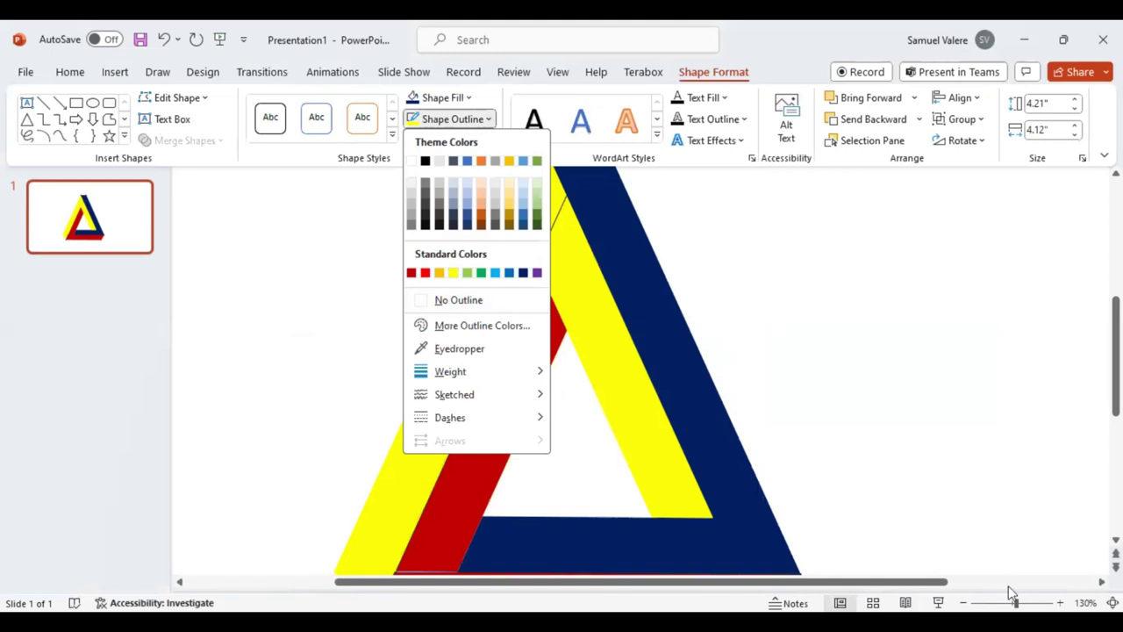
pyautogui.moveTo(1013, 594); pyautogui.dragTo(1010, 594)
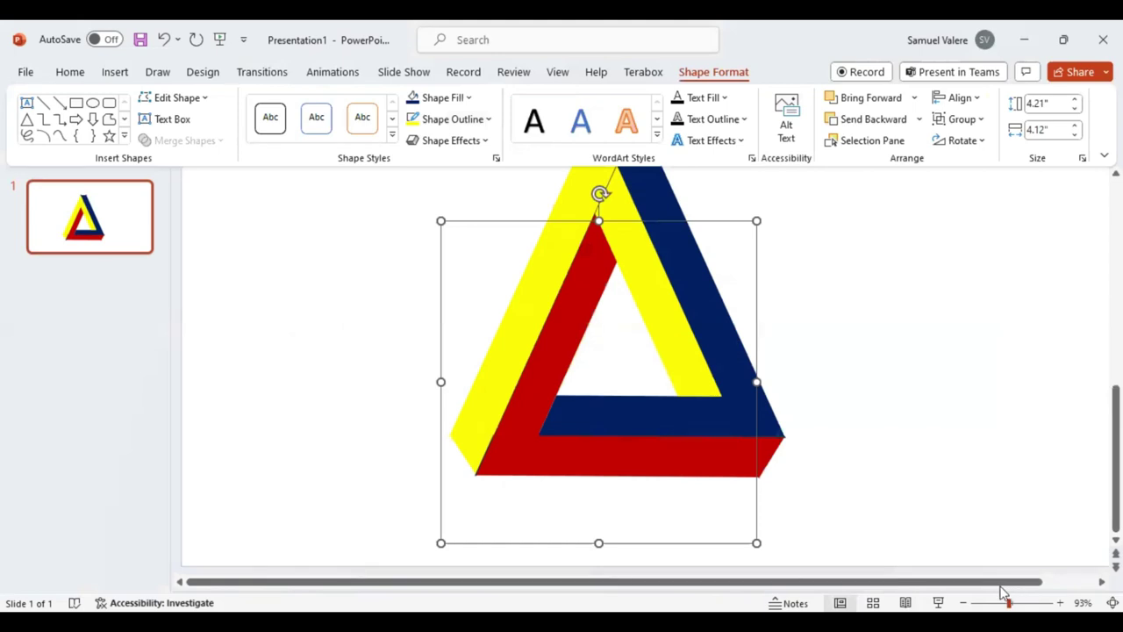
pyautogui.moveTo(1003, 592); pyautogui.dragTo(998, 594)
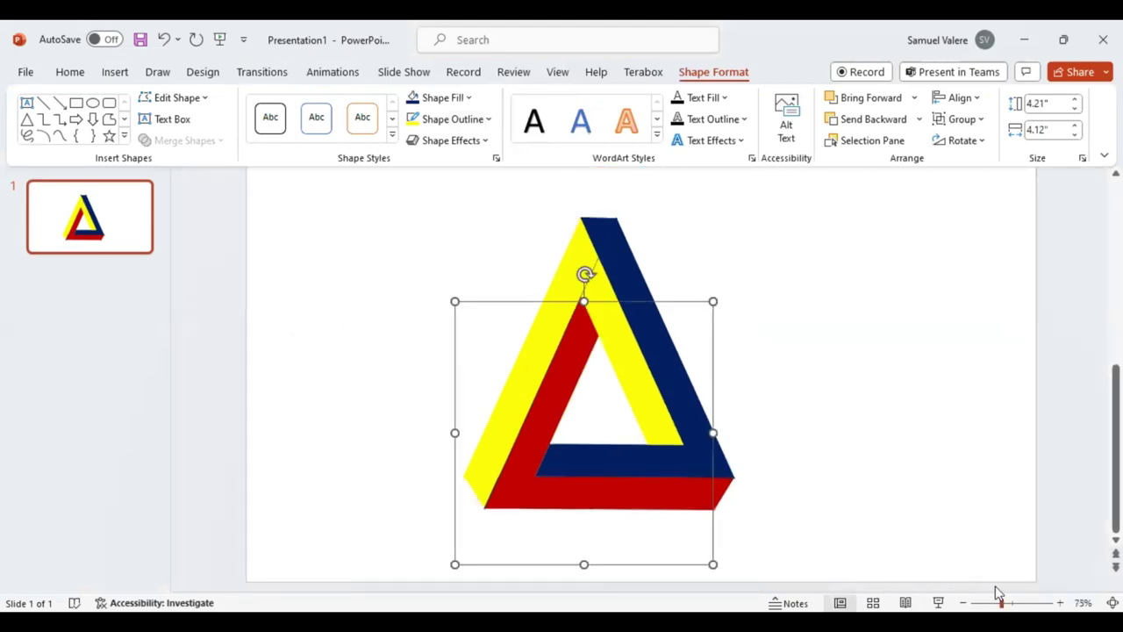
pyautogui.moveTo(998, 594); pyautogui.dragTo(995, 594)
pyautogui.press('Escape')
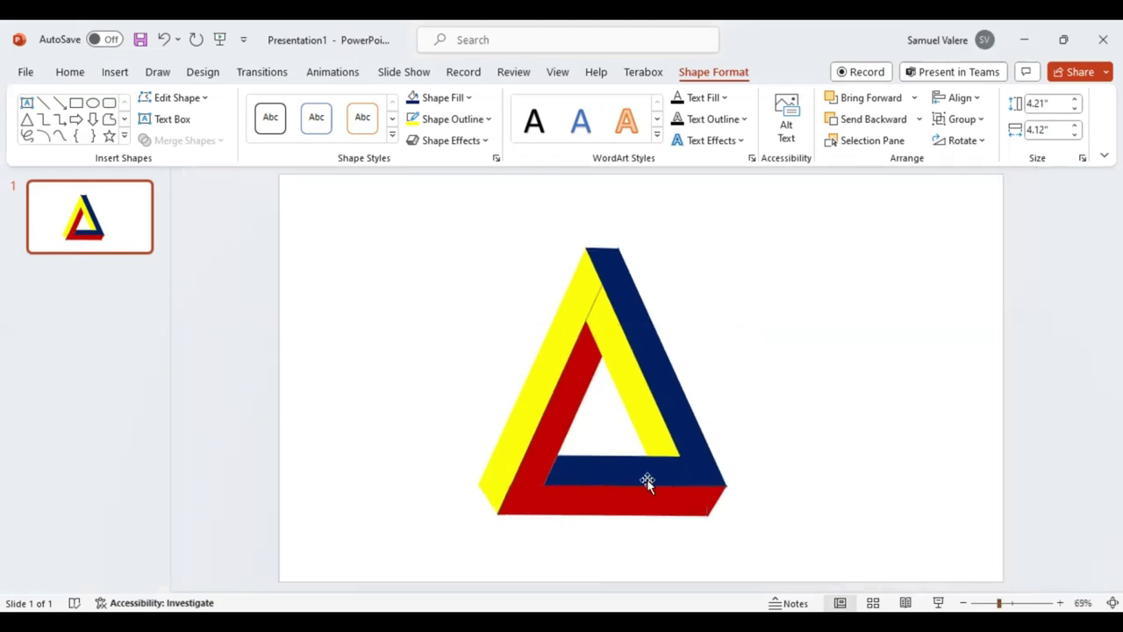
# - Outline the small bottom-left corner piece in Dark Red, then deselect it
pyautogui.click(525, 493)
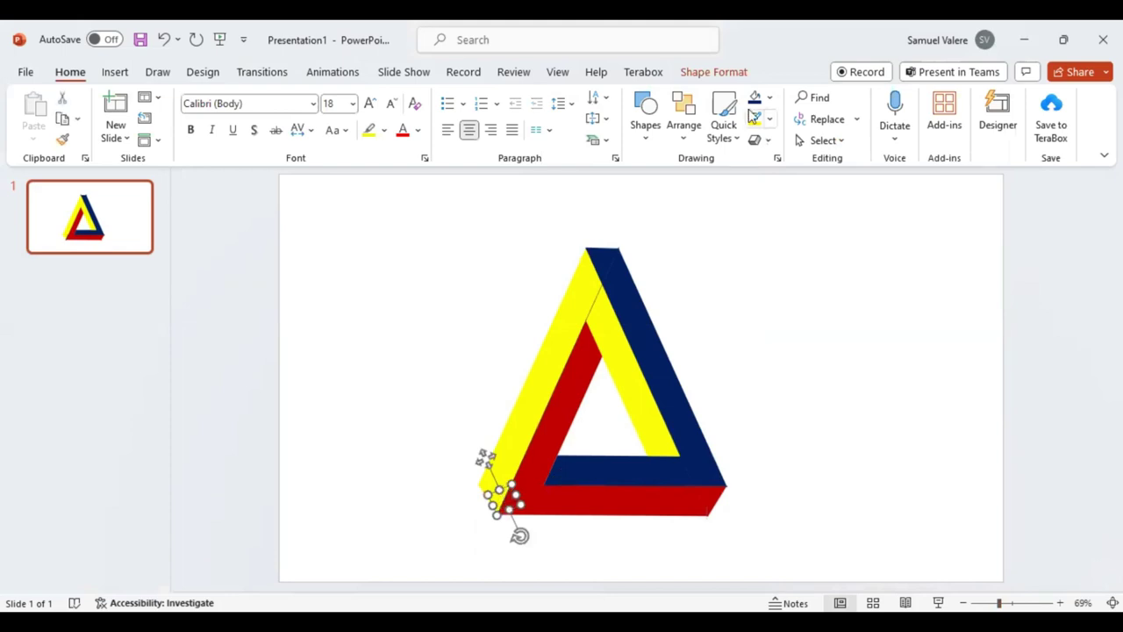
pyautogui.click(707, 74)
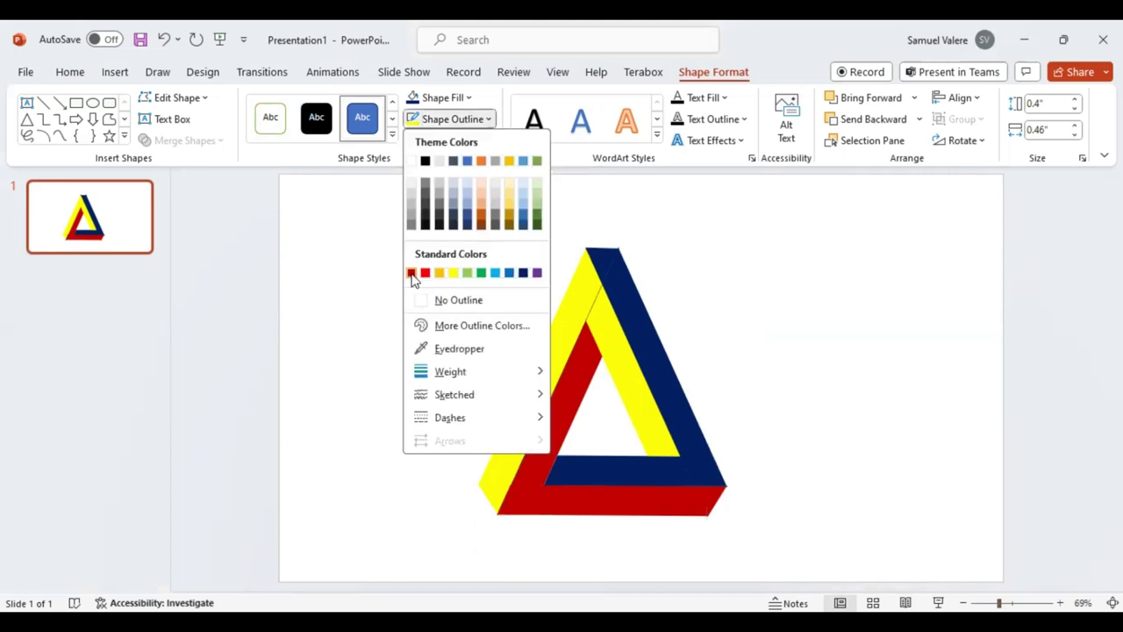
pyautogui.click(545, 463)
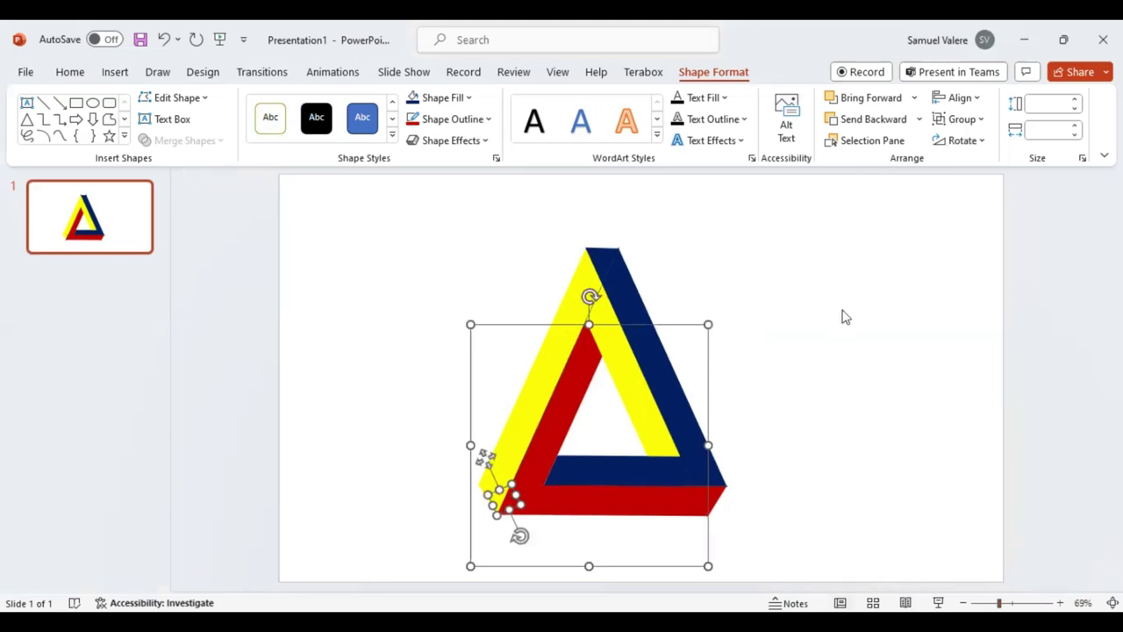
pyautogui.click(826, 379)
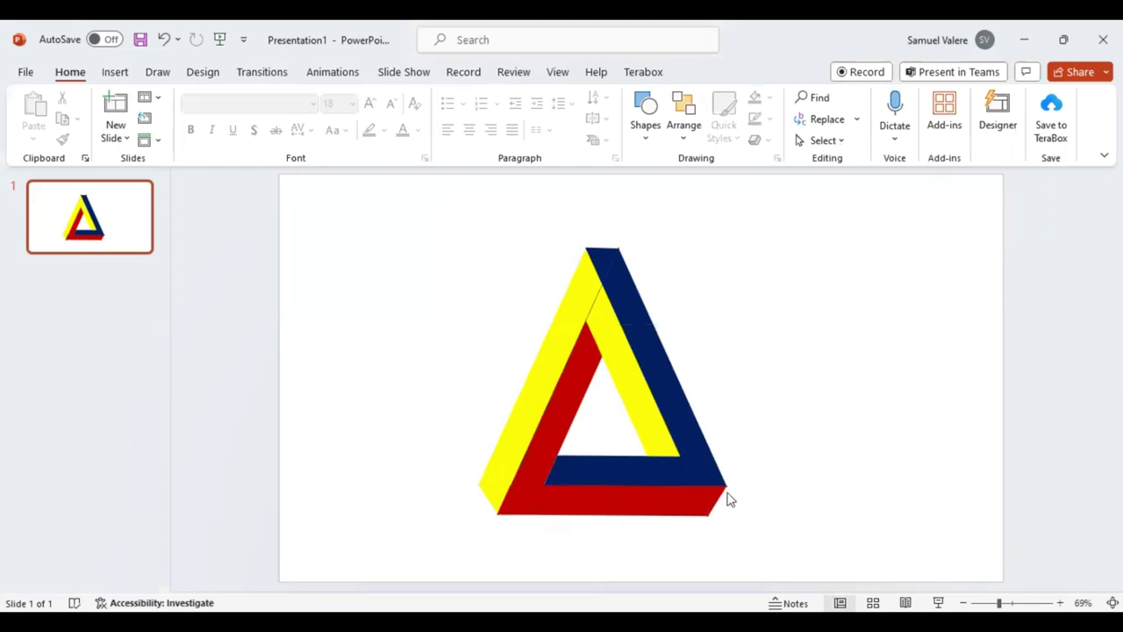
# - Group the navy, yellow and red strips into one object, undoing an accidental move
pyautogui.click(611, 268)
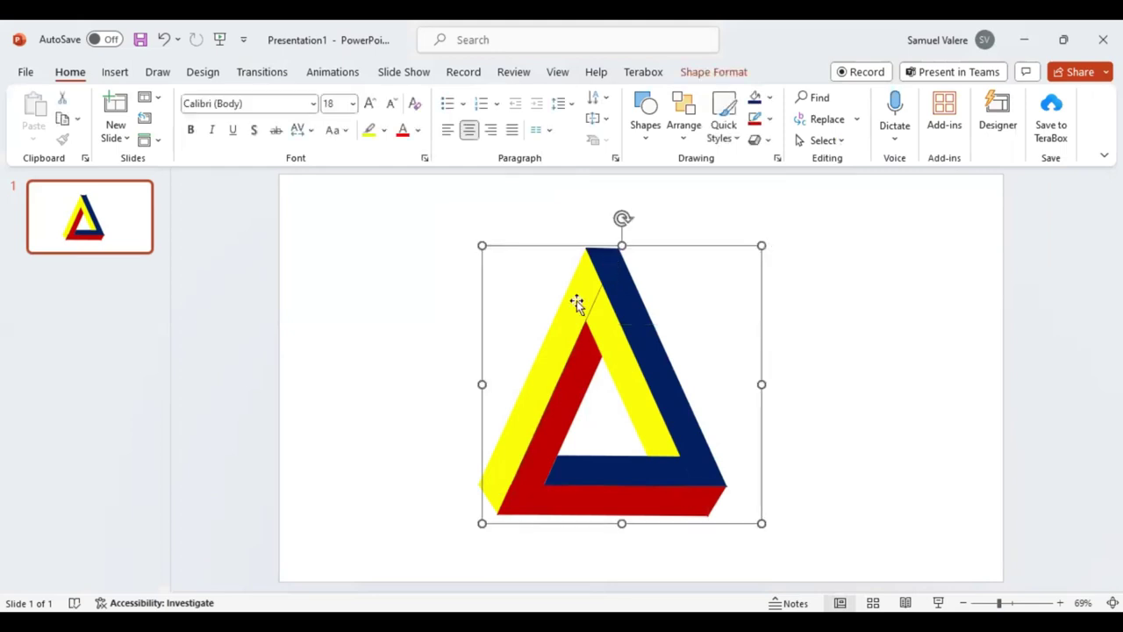
pyautogui.keyDown('shift'); pyautogui.click(579, 306); pyautogui.keyUp('shift')
pyautogui.keyDown('shift'); pyautogui.click(565, 397); pyautogui.keyUp('shift')
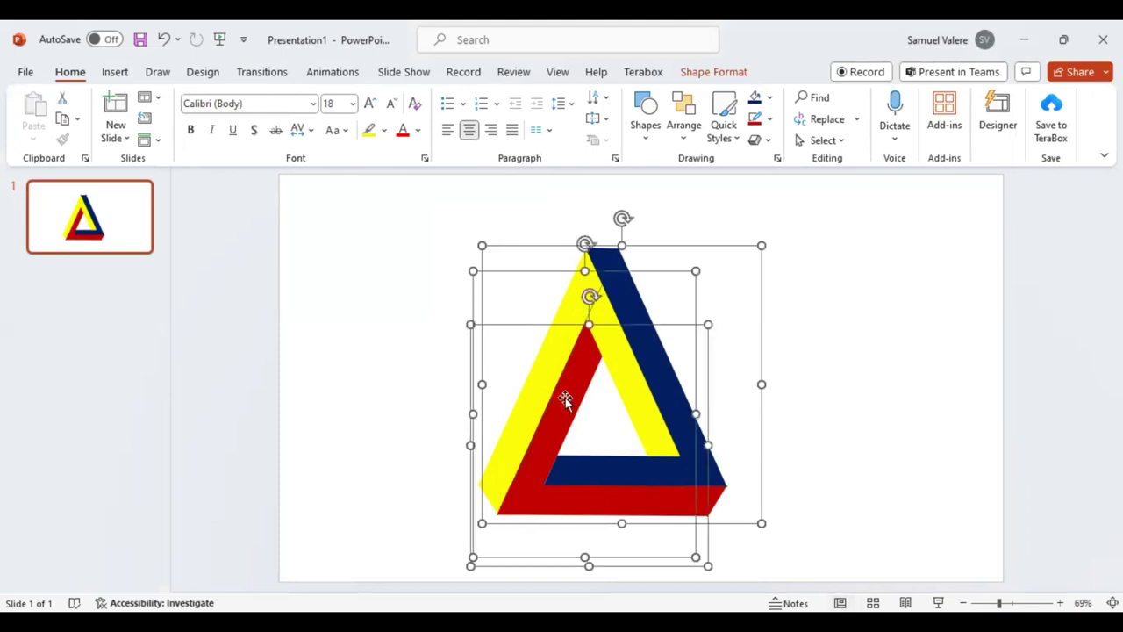
pyautogui.click(714, 71)
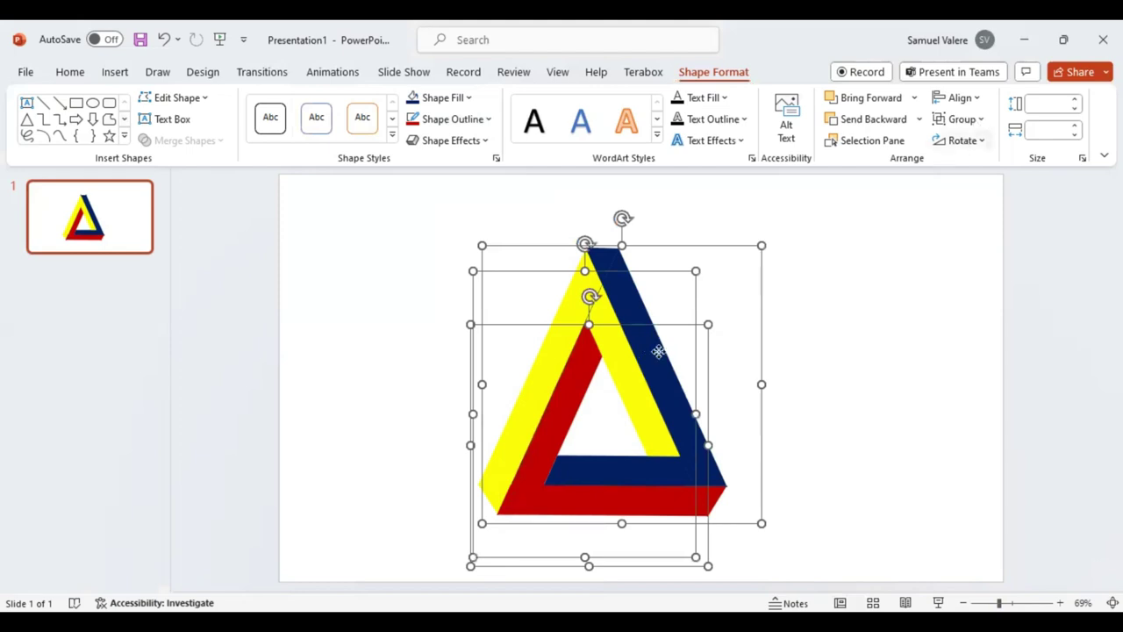
pyautogui.moveTo(658, 351); pyautogui.dragTo(618, 351)
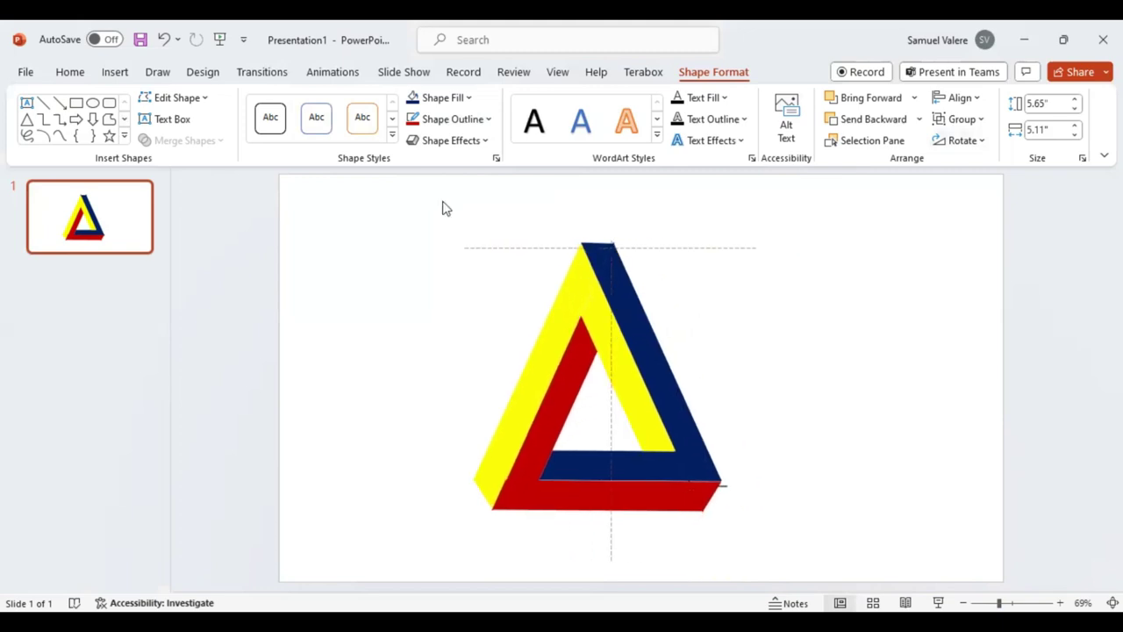
pyautogui.click(164, 40)
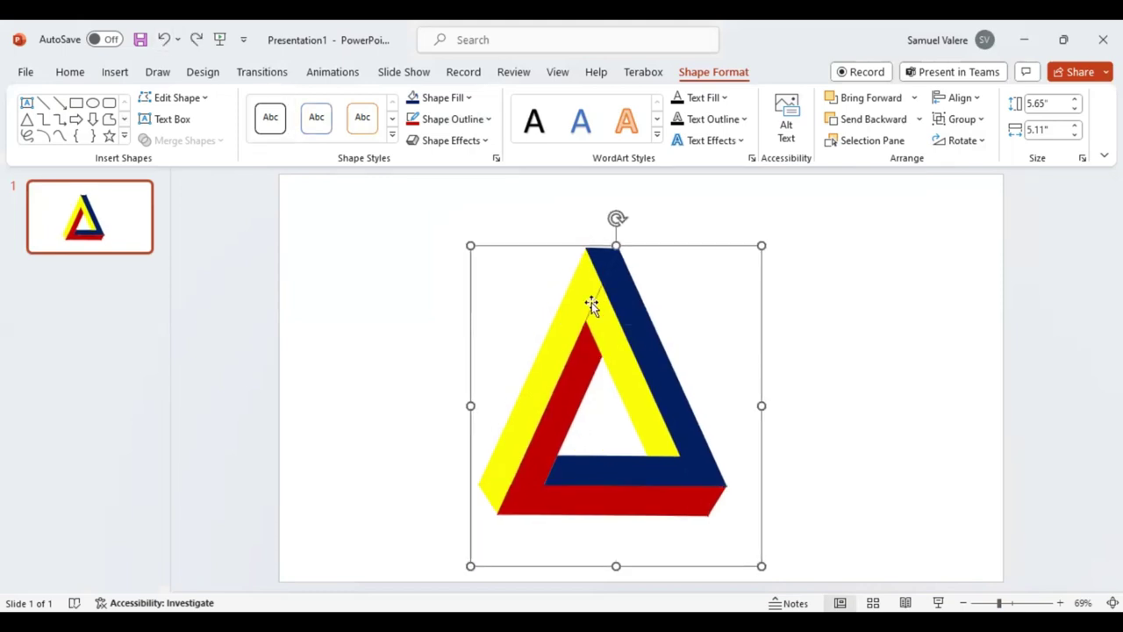
pyautogui.click(591, 302)
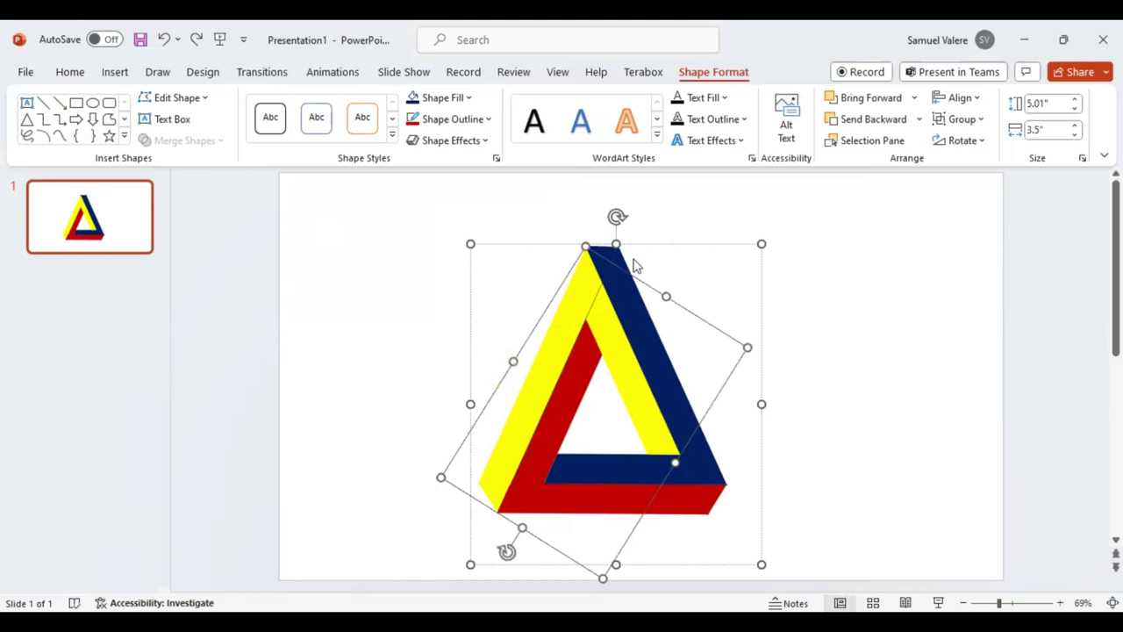
# - Drag the triangle group to the right, then undo to return it to centre
pyautogui.click(867, 354)
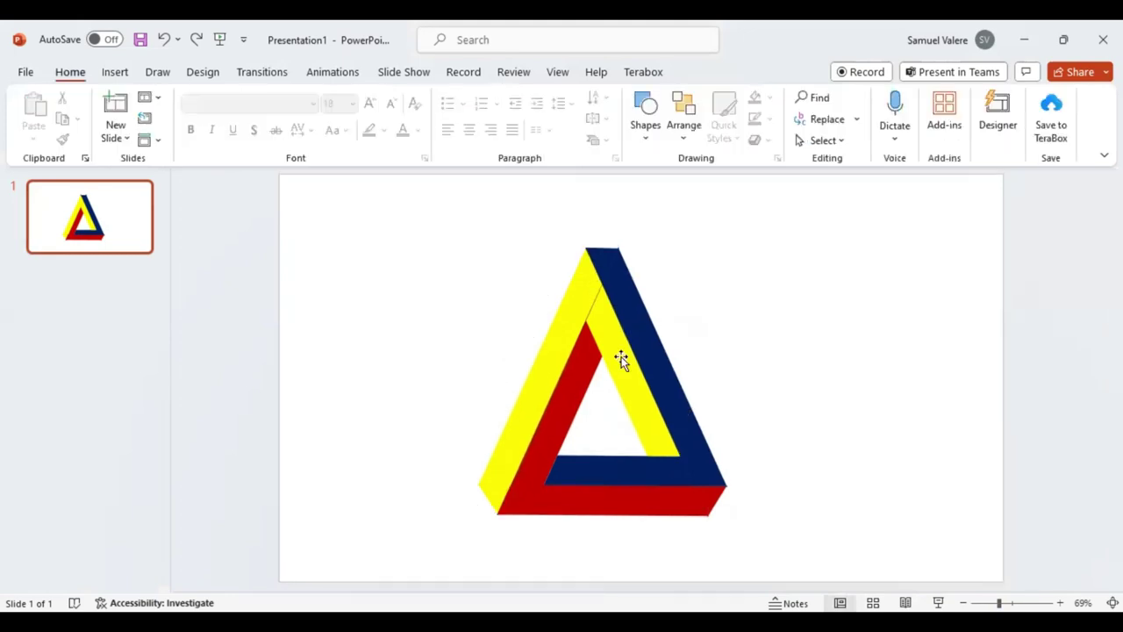
pyautogui.moveTo(621, 358)
pyautogui.mouseDown()
pyautogui.moveTo(869, 347)
pyautogui.moveTo(815, 394)
pyautogui.mouseUp()
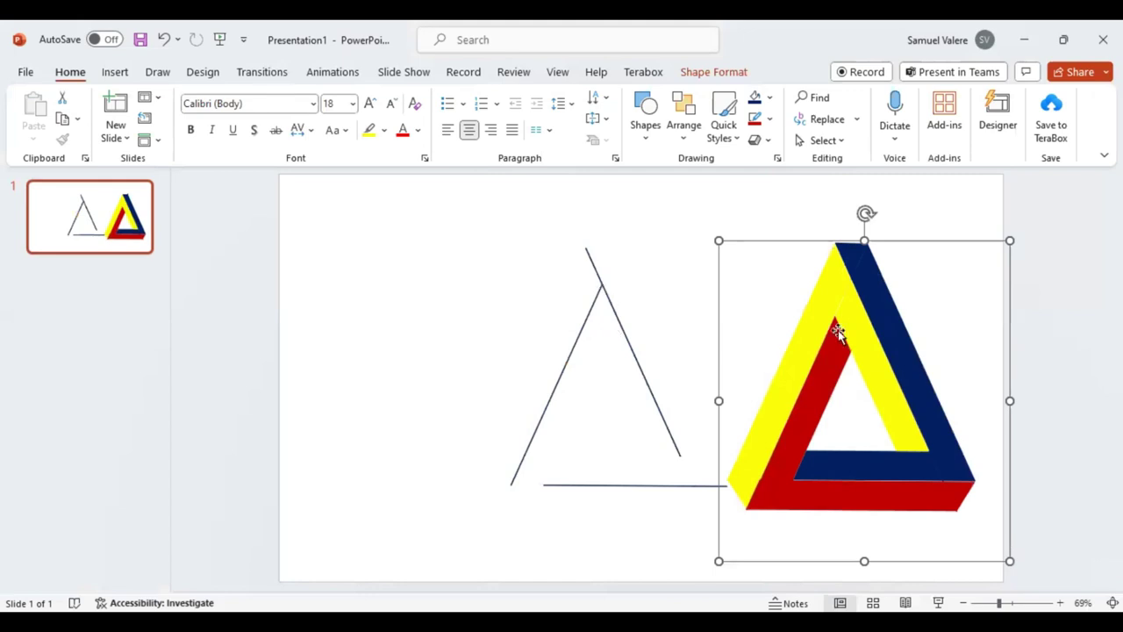
pyautogui.click(162, 40)
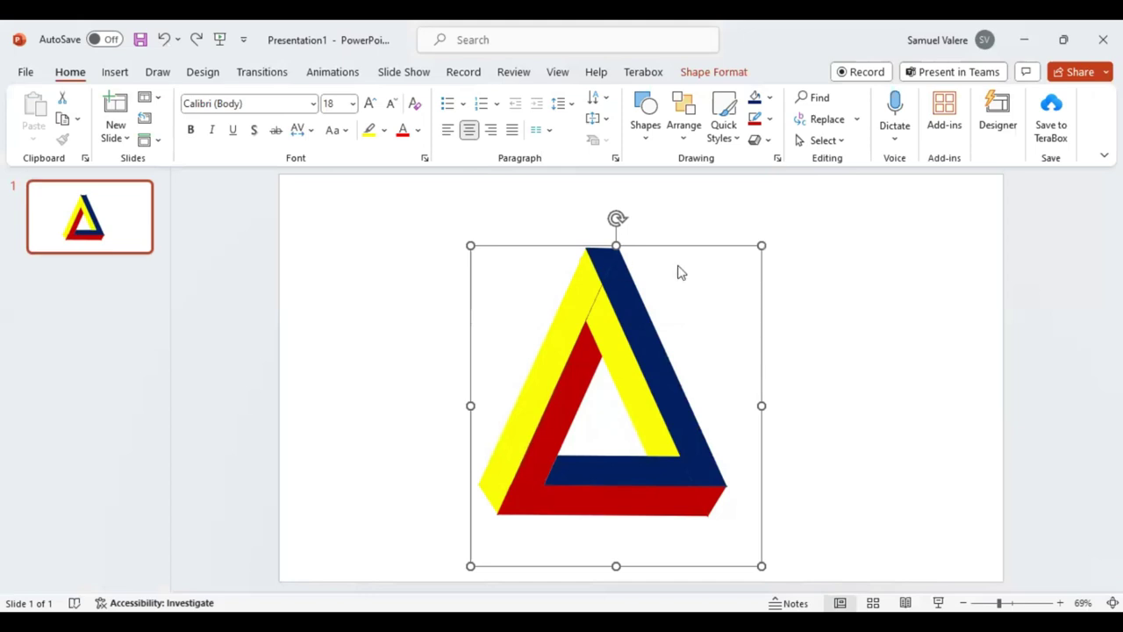
# - Nudge the grouped triangle slightly into place and undo the stray change to its apex piece
pyautogui.click(702, 209)
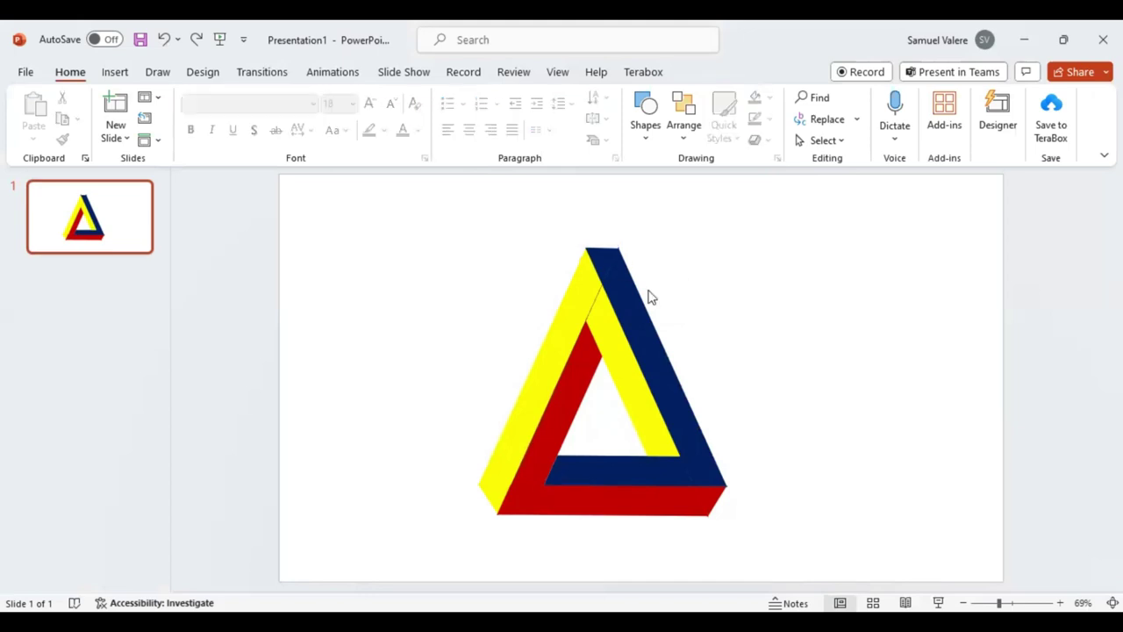
pyautogui.click(614, 256)
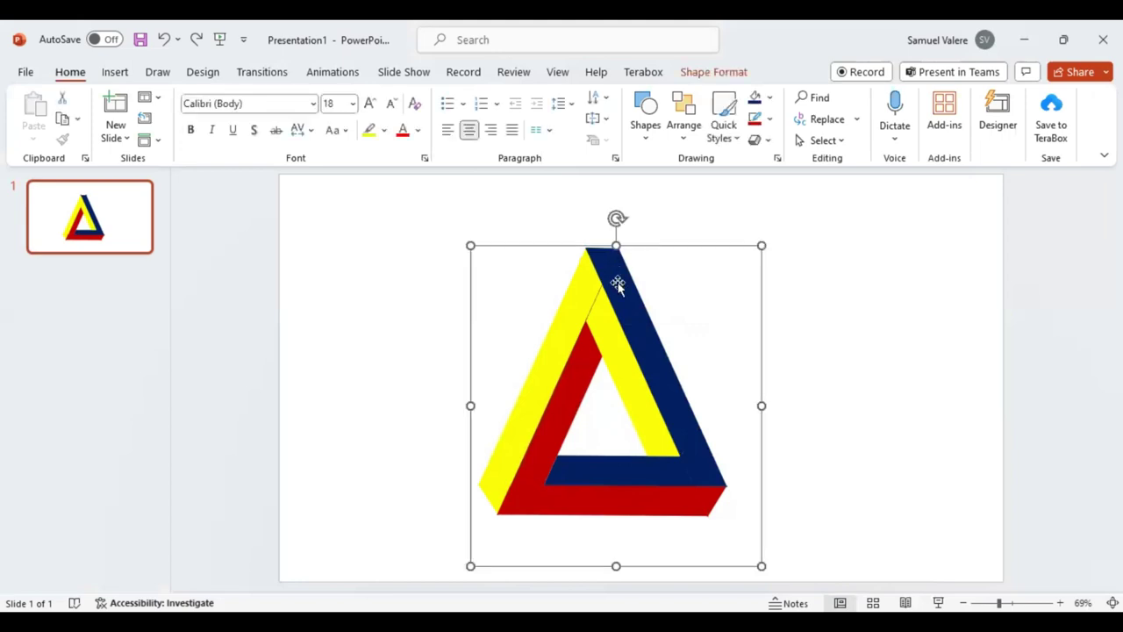
pyautogui.moveTo(618, 284); pyautogui.dragTo(615, 294)
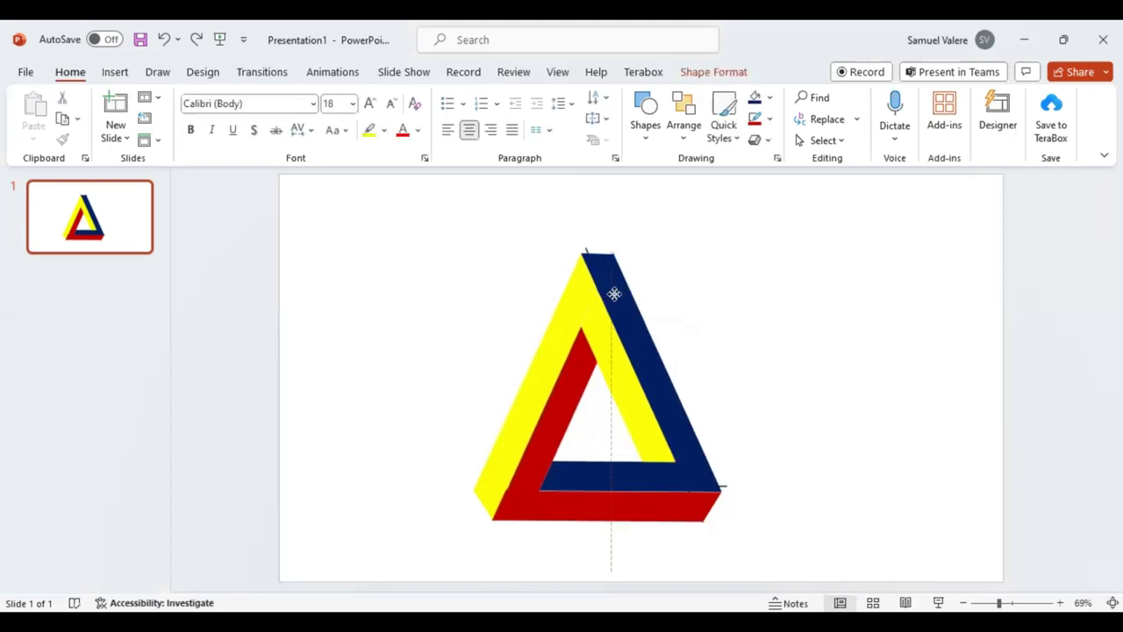
pyautogui.moveTo(614, 294); pyautogui.dragTo(588, 251)
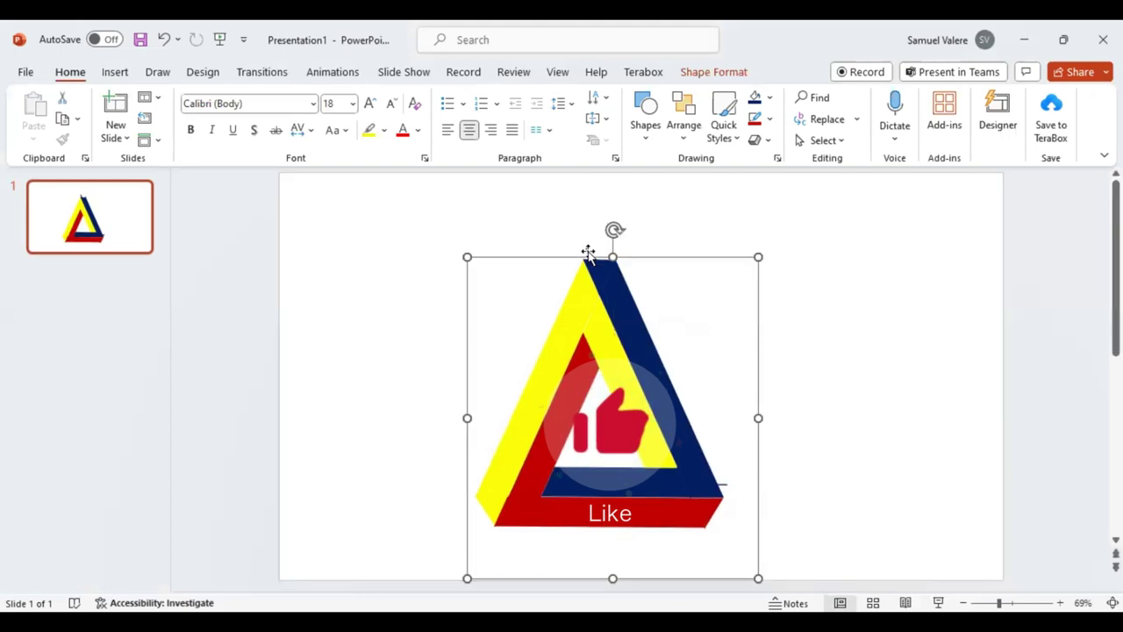
pyautogui.click(588, 251)
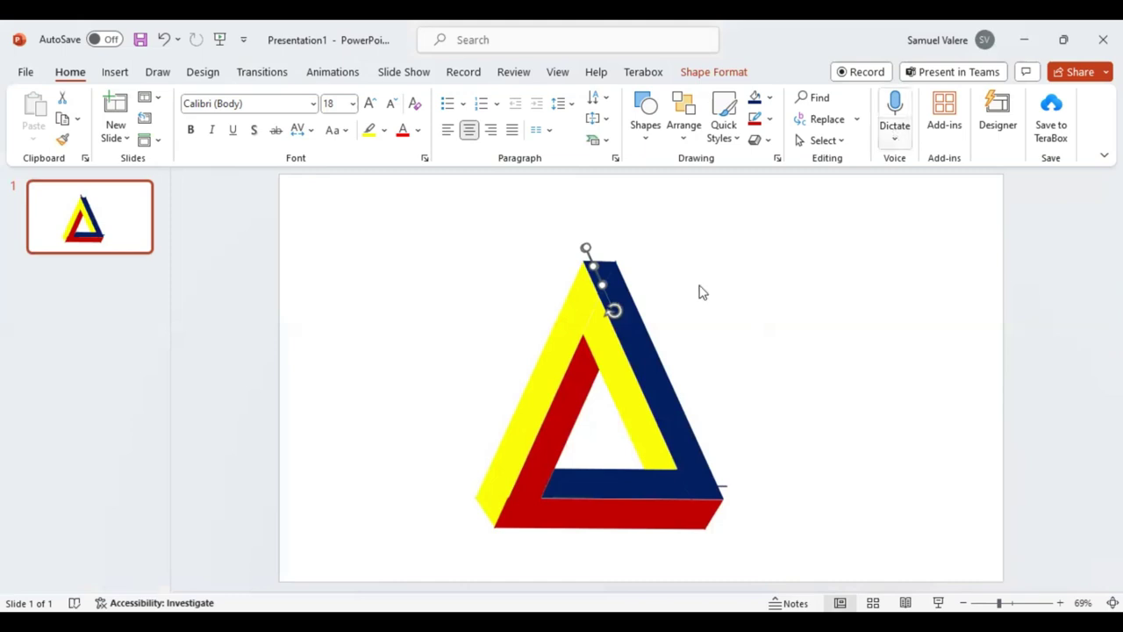
pyautogui.click(165, 41)
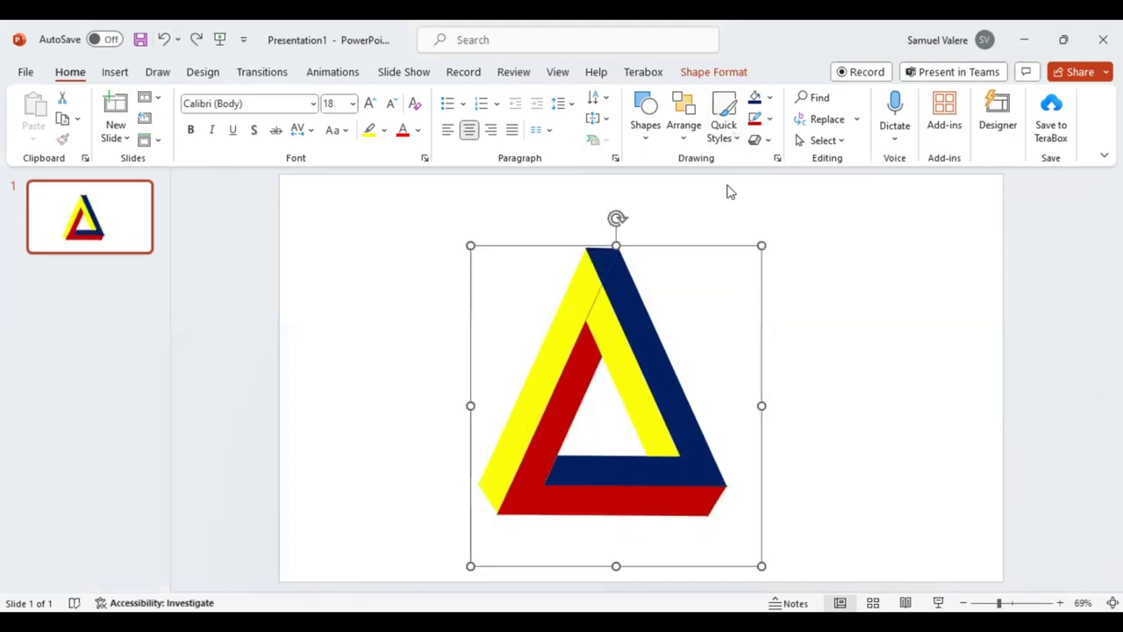
# - Open the Selection Pane and select each freeform piece inside Group 79, including Freeform: Shape 24
pyautogui.click(716, 72)
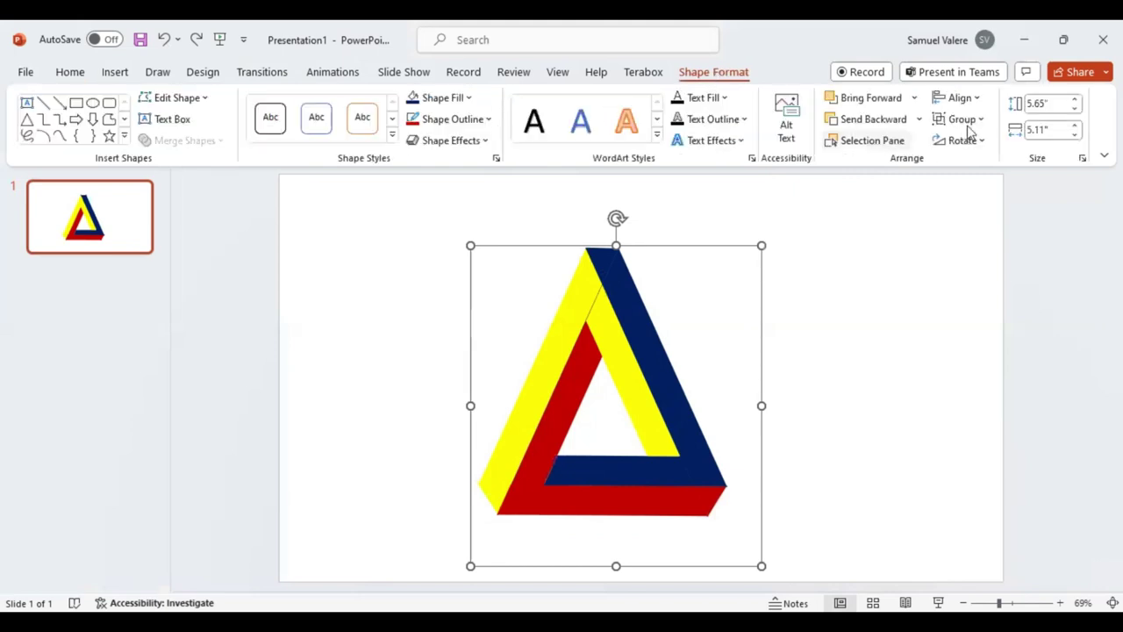
pyautogui.click(887, 145)
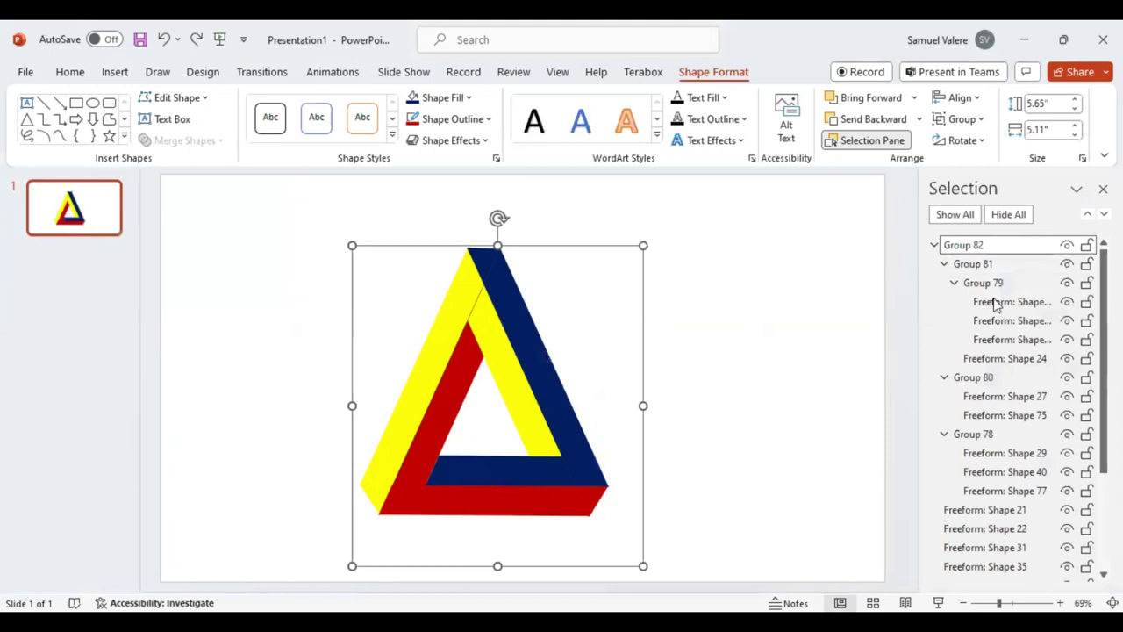
pyautogui.click(996, 303)
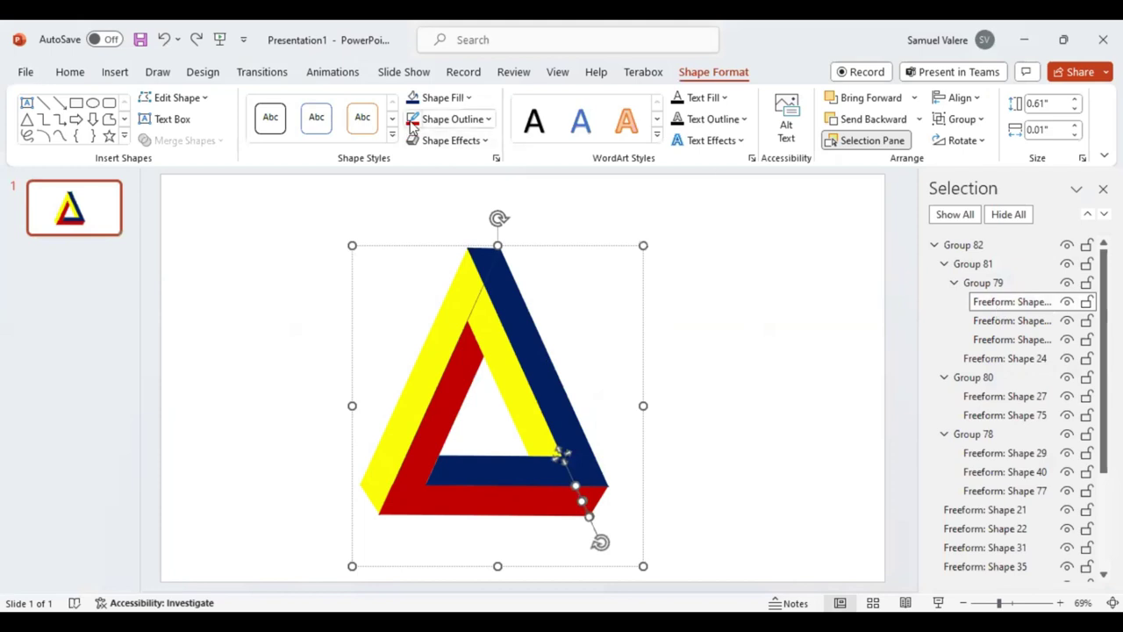
pyautogui.click(999, 322)
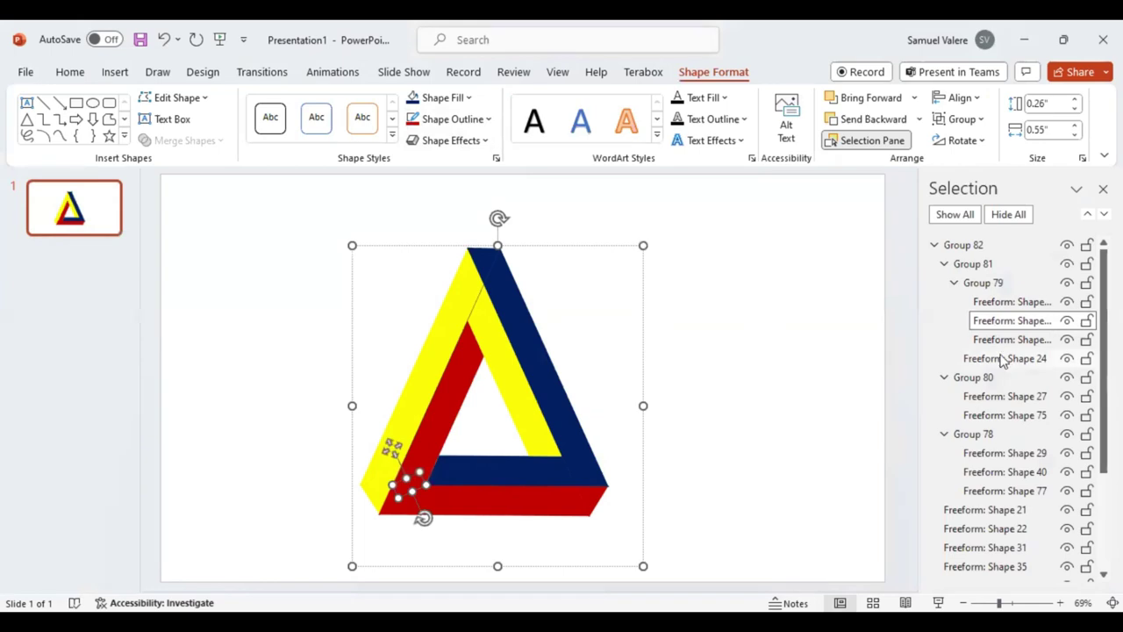
pyautogui.click(1003, 359)
# - Select the loose freeform pieces Shapes 21, 22, 31, 35 and 38 to locate each on the logo
pyautogui.scroll(-2, 1004, 418)
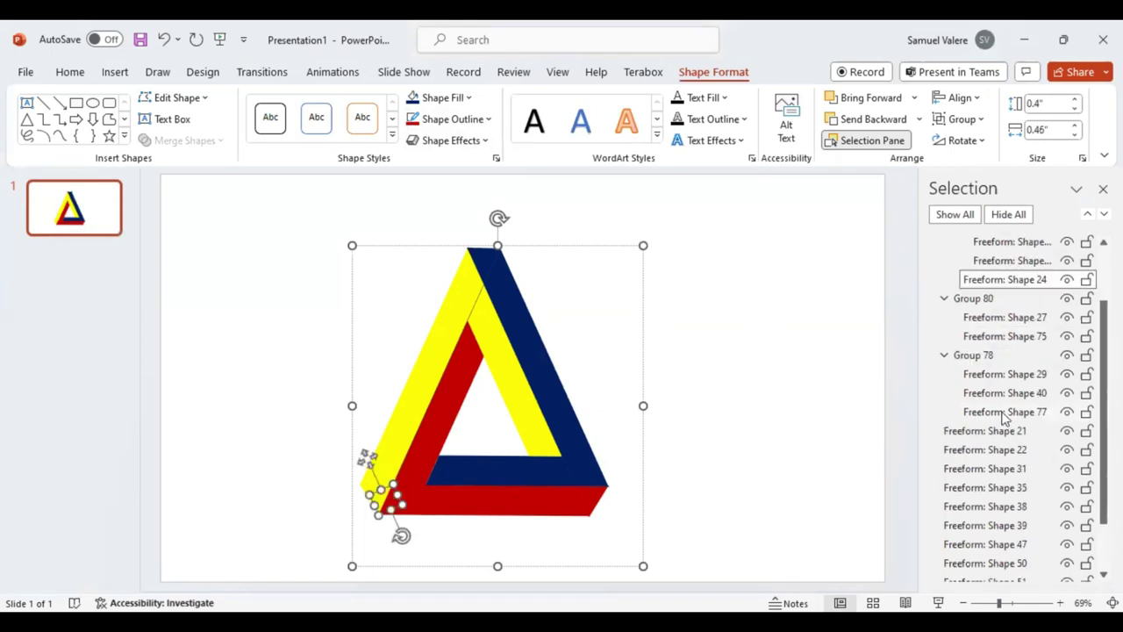
pyautogui.scroll(-2, 1005, 418)
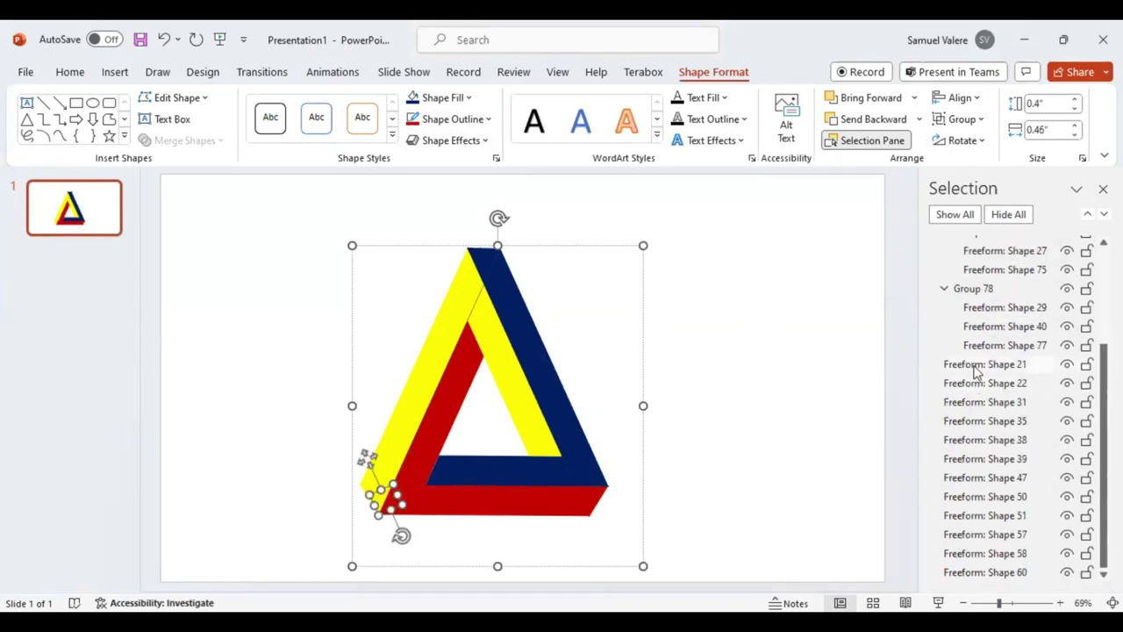
pyautogui.click(976, 365)
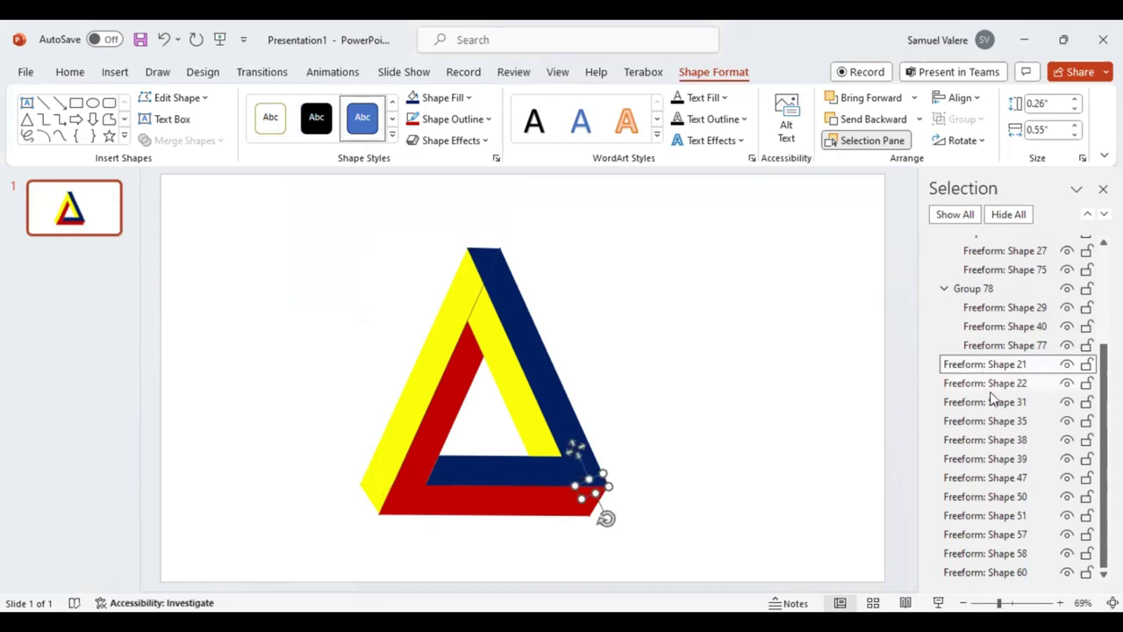
pyautogui.click(981, 386)
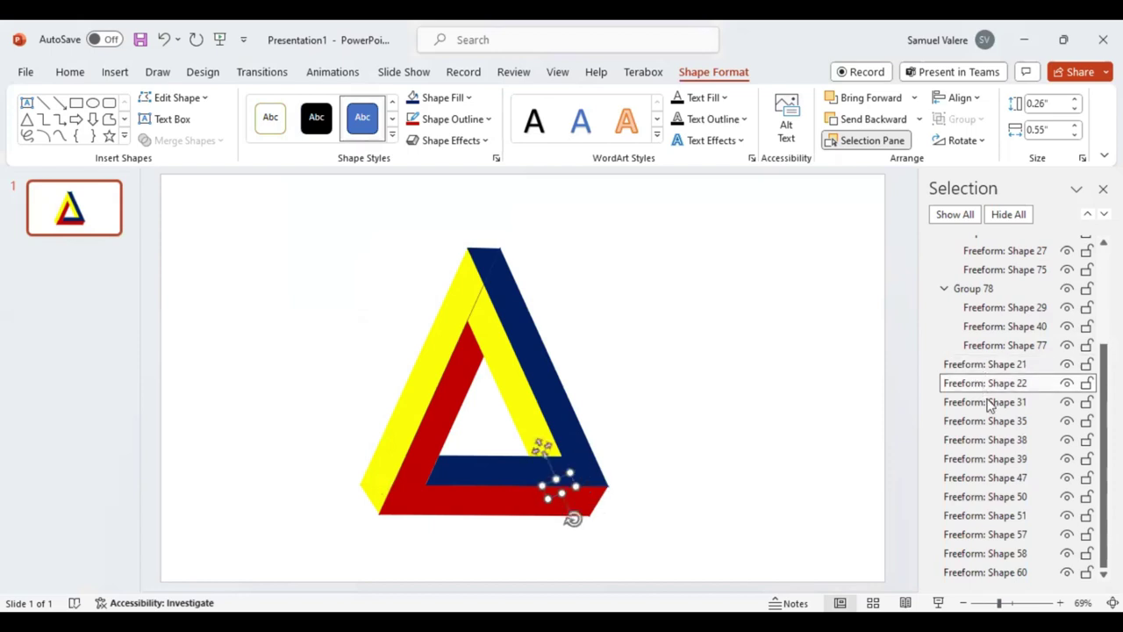
pyautogui.press('Down')
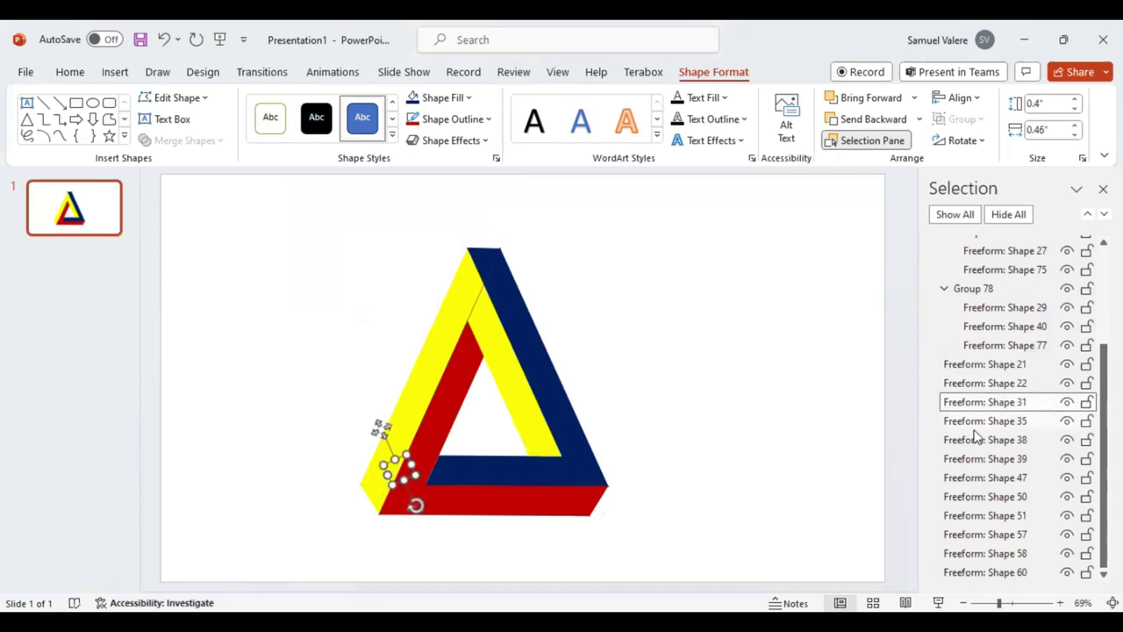
pyautogui.press('Down')
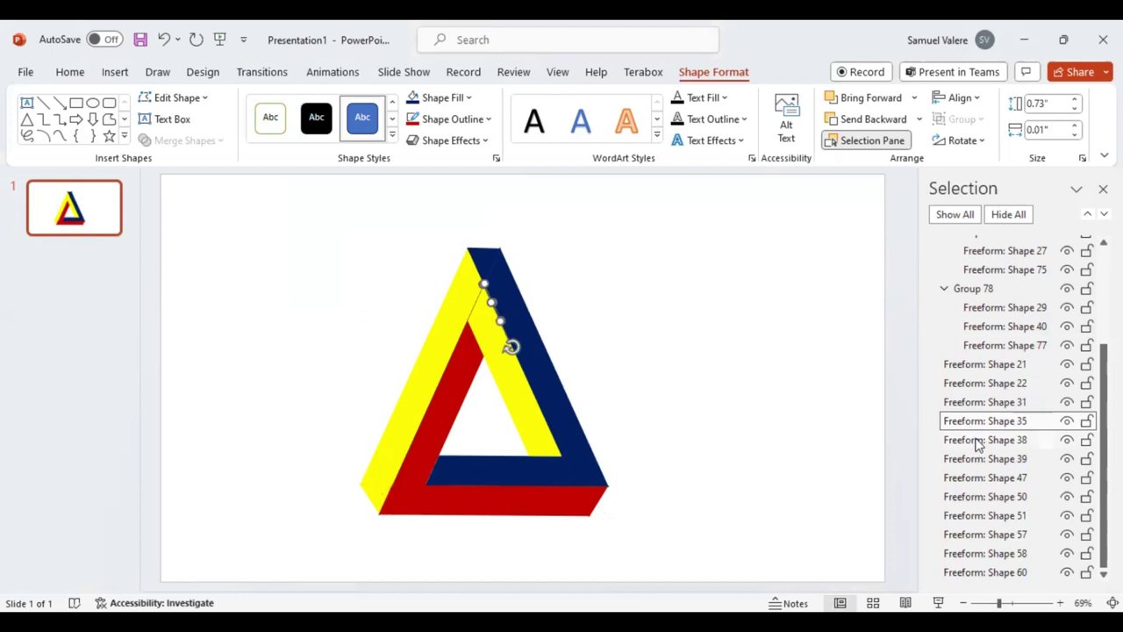
pyautogui.click(976, 441)
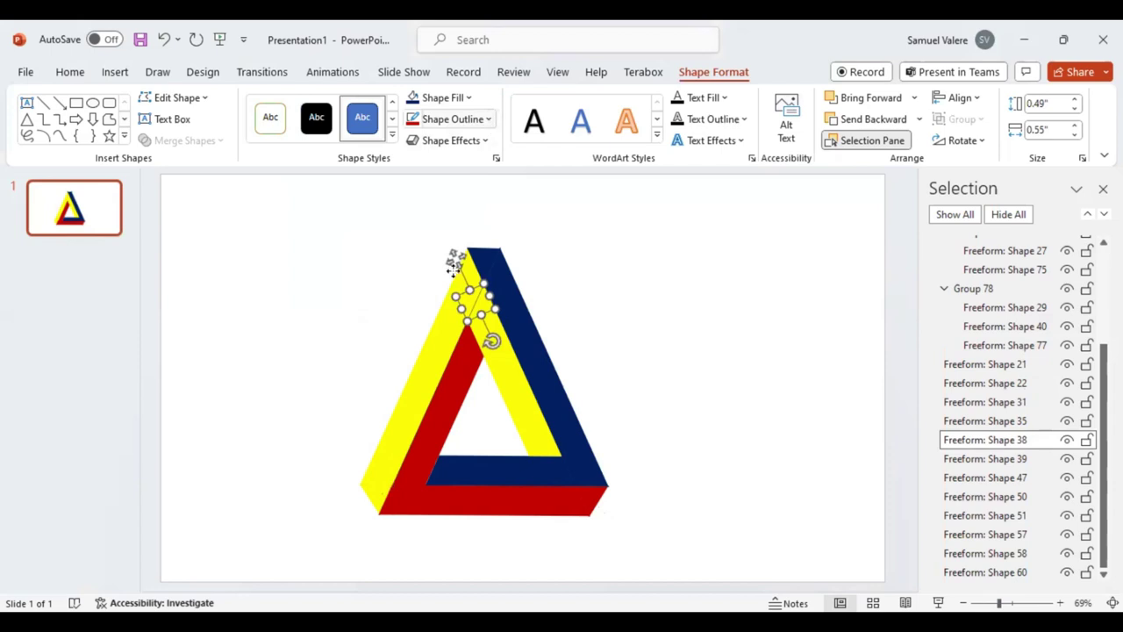
pyautogui.click(976, 462)
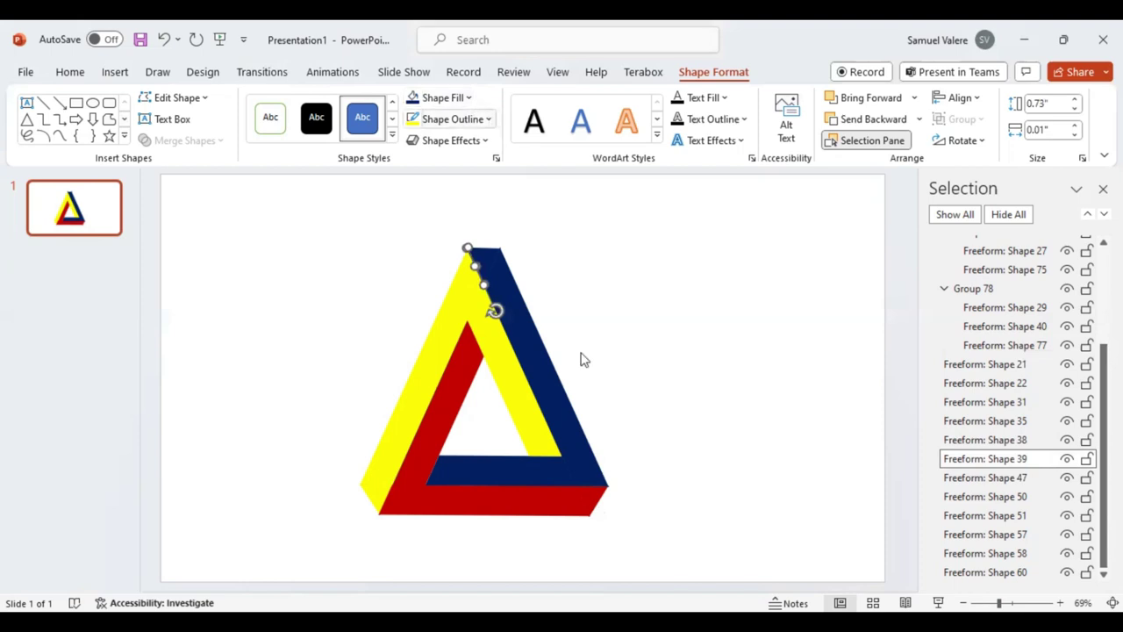
pyautogui.click(968, 477)
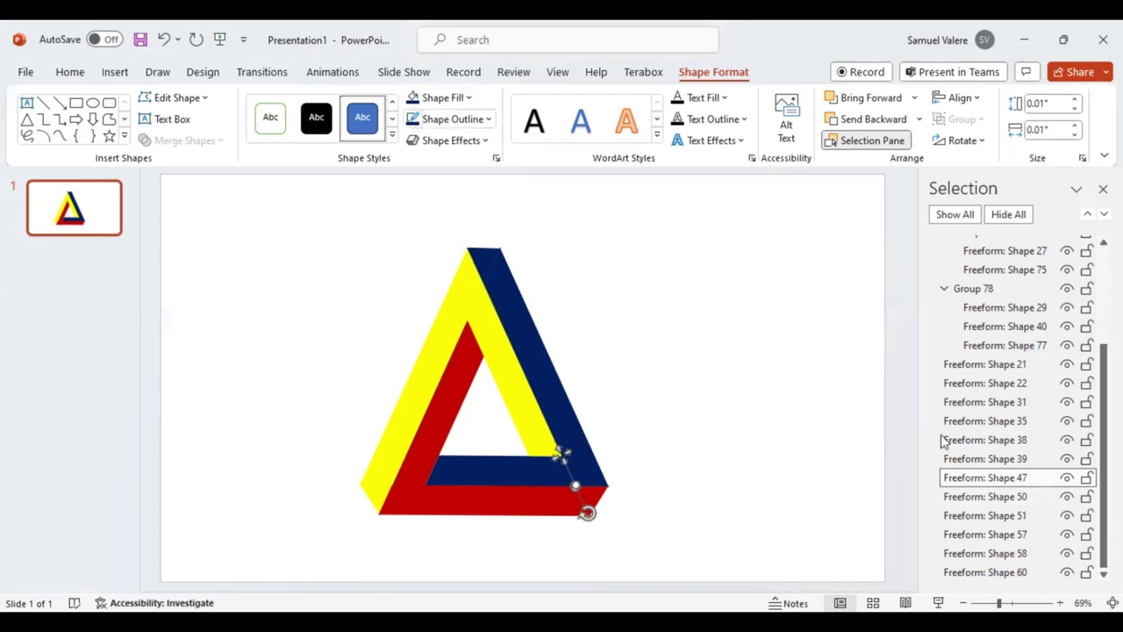
pyautogui.click(977, 497)
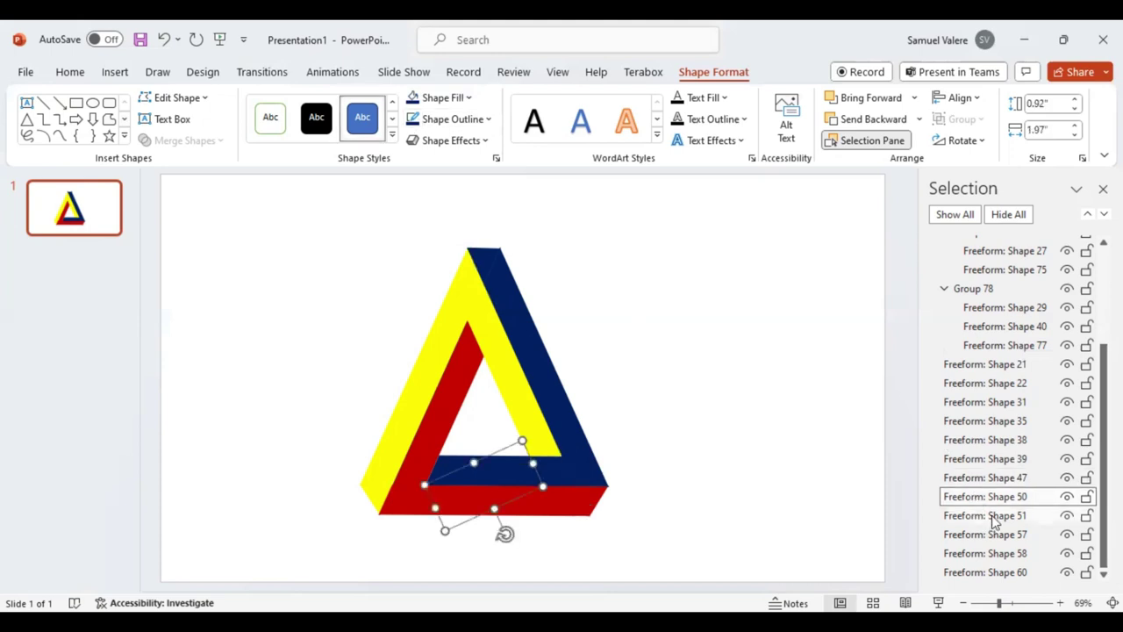
pyautogui.click(996, 518)
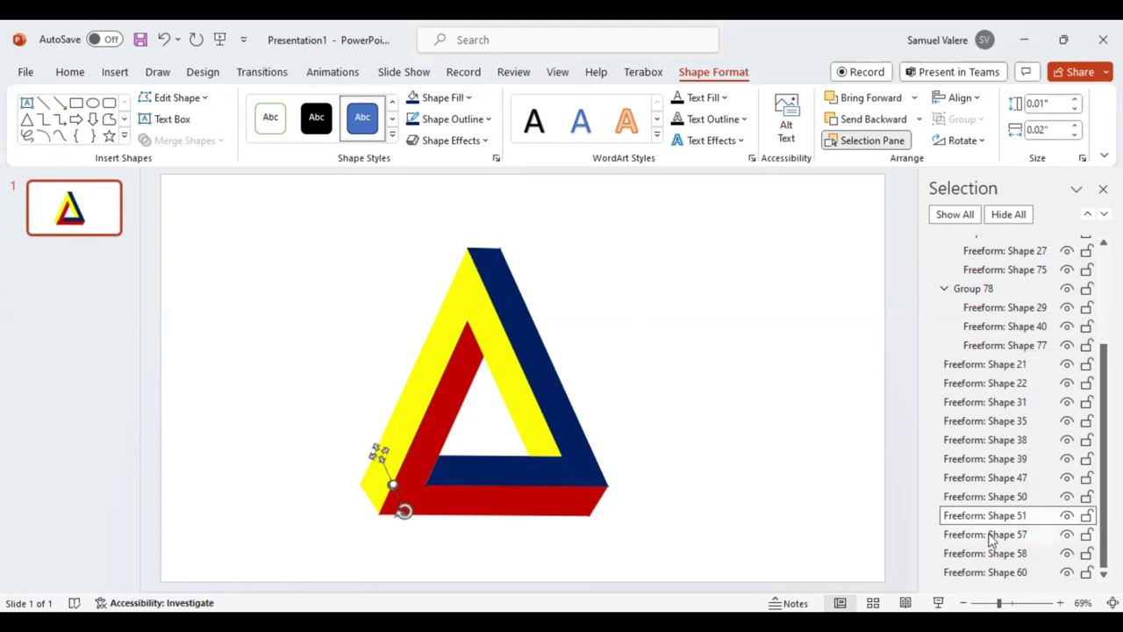
pyautogui.click(991, 537)
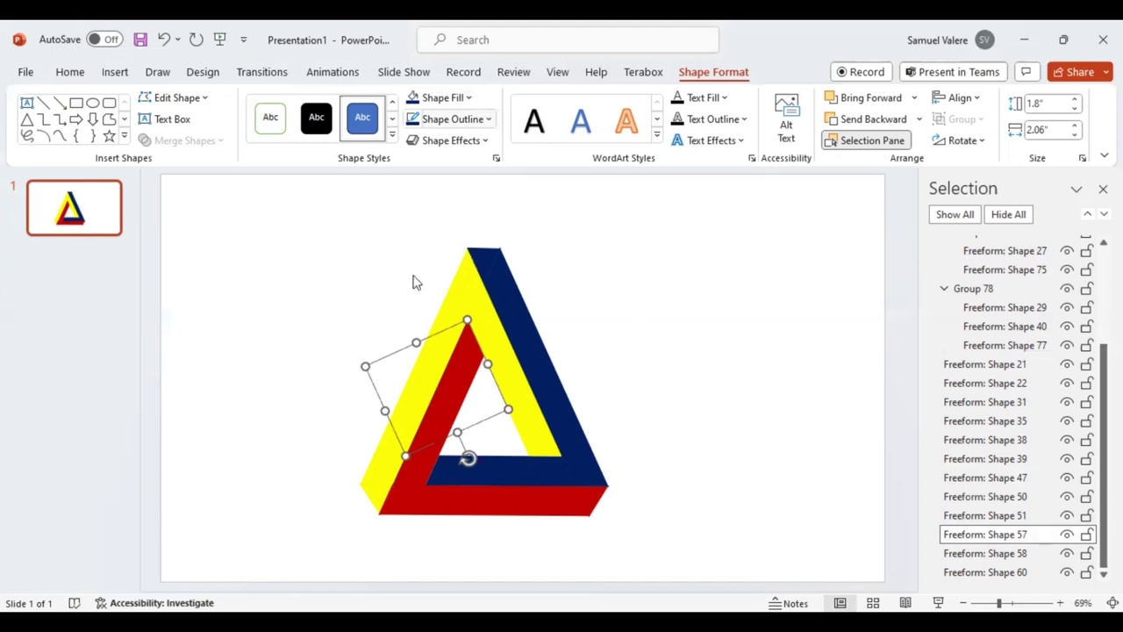
pyautogui.click(981, 555)
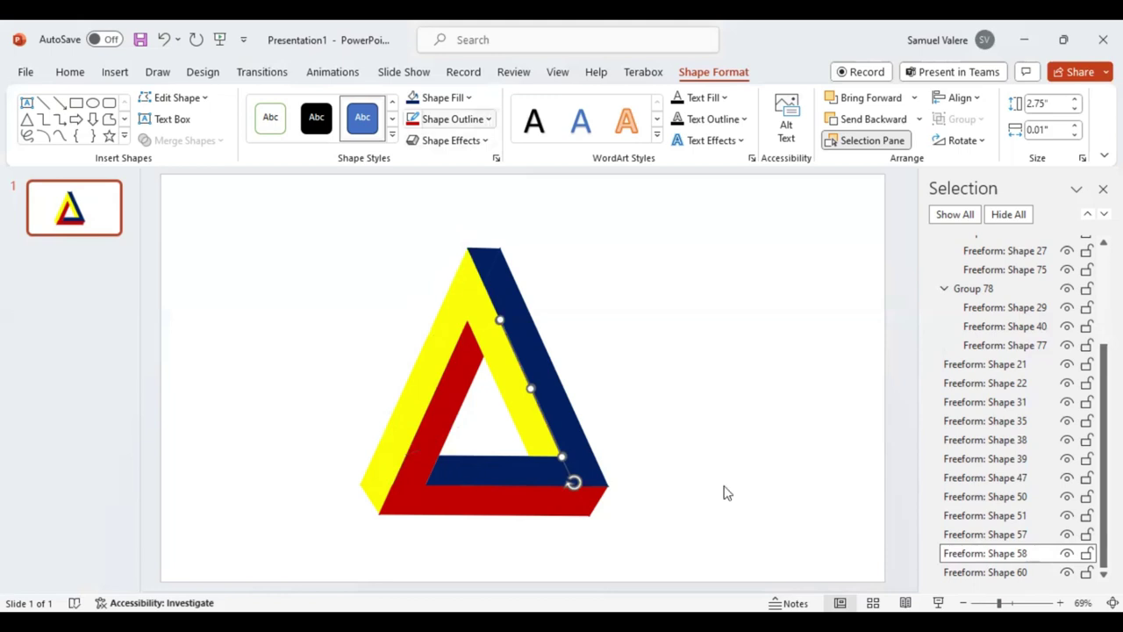
pyautogui.click(996, 573)
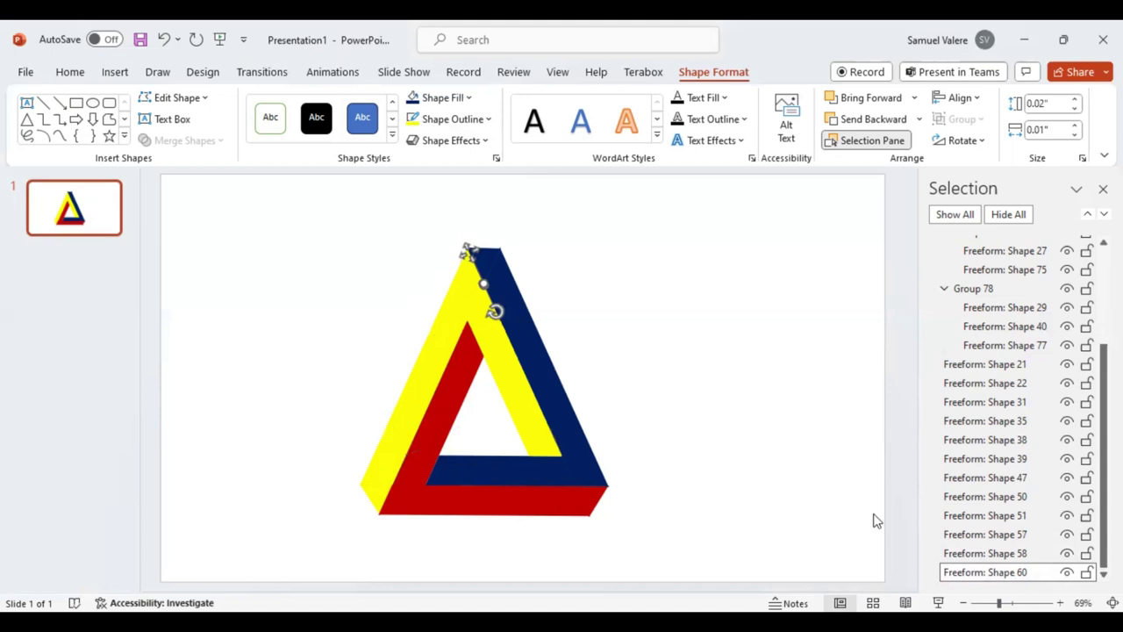
pyautogui.click(1003, 535)
pyautogui.click(999, 498)
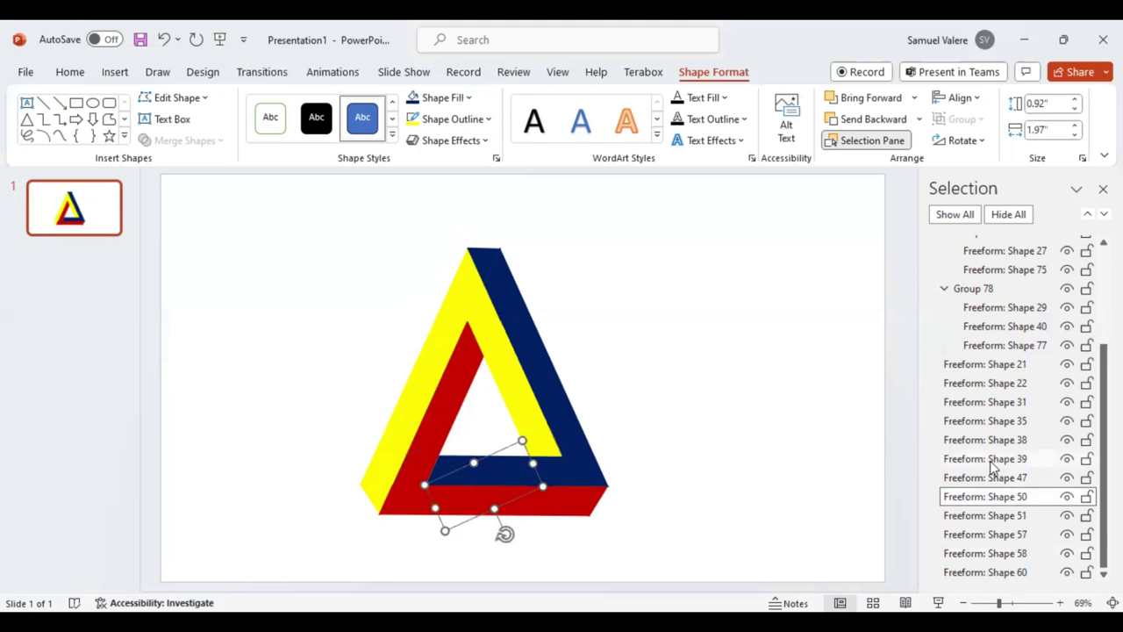
pyautogui.click(991, 462)
pyautogui.click(989, 441)
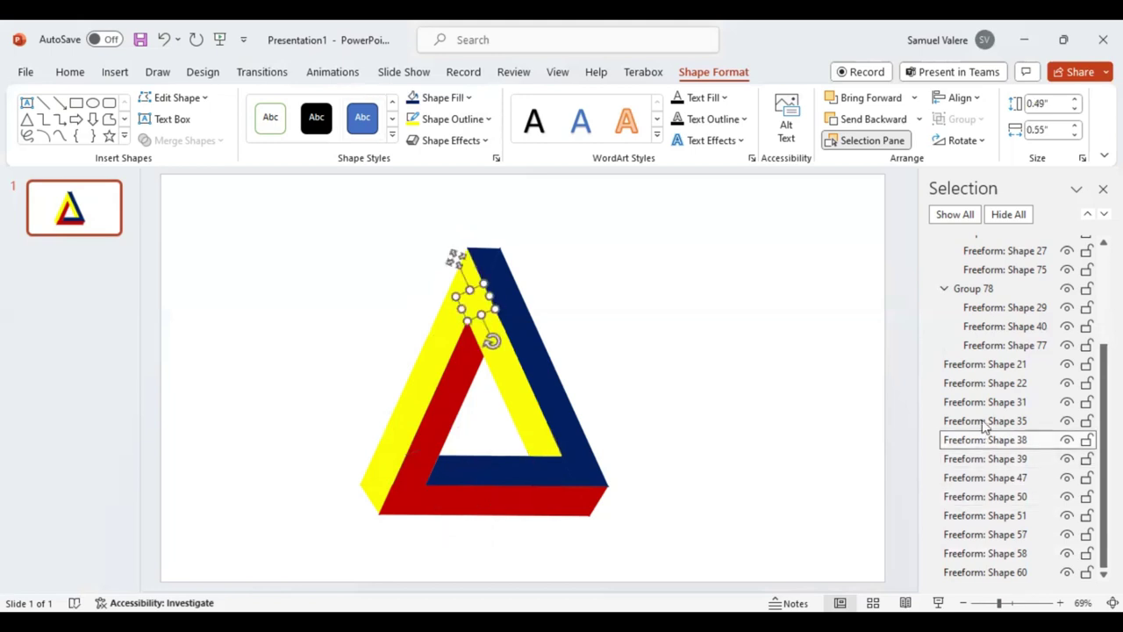
pyautogui.click(984, 422)
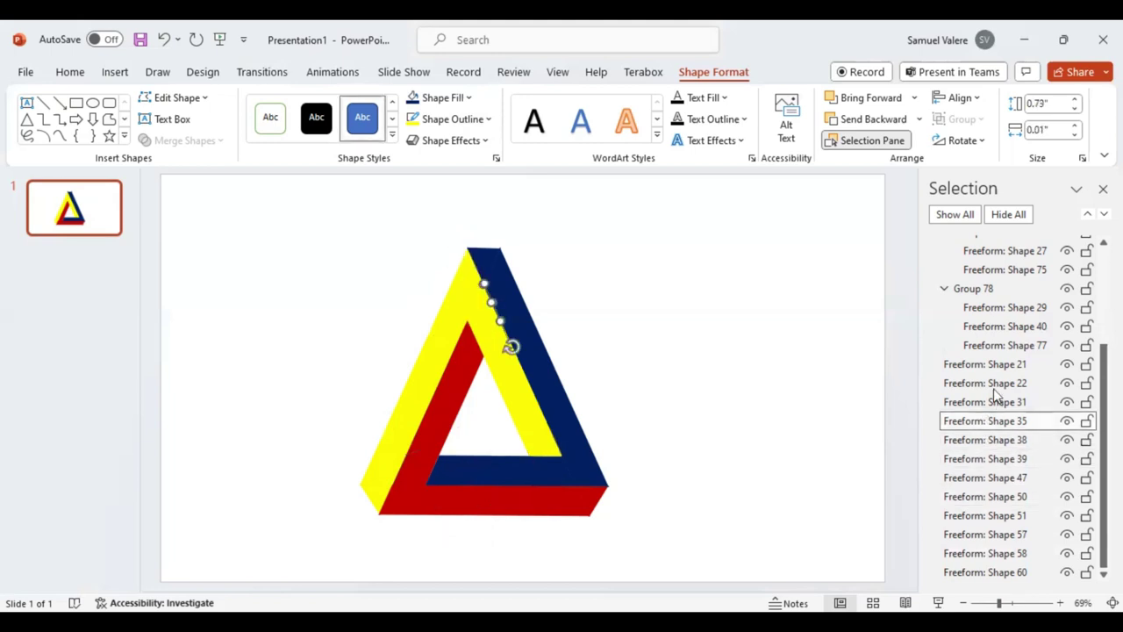
pyautogui.click(994, 399)
pyautogui.click(993, 386)
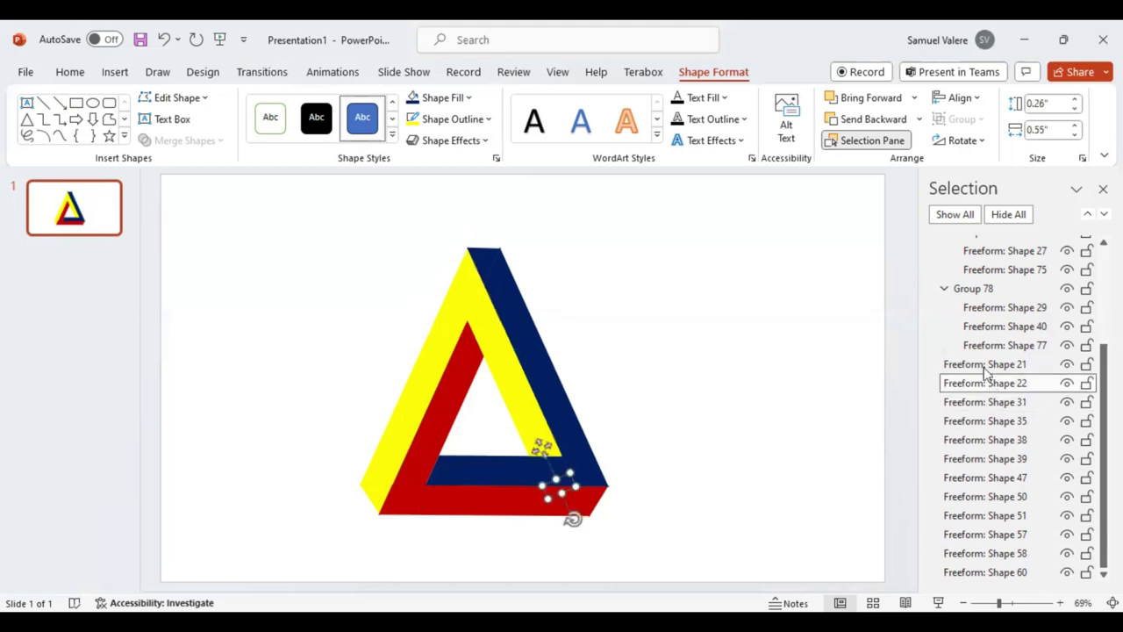
pyautogui.click(988, 367)
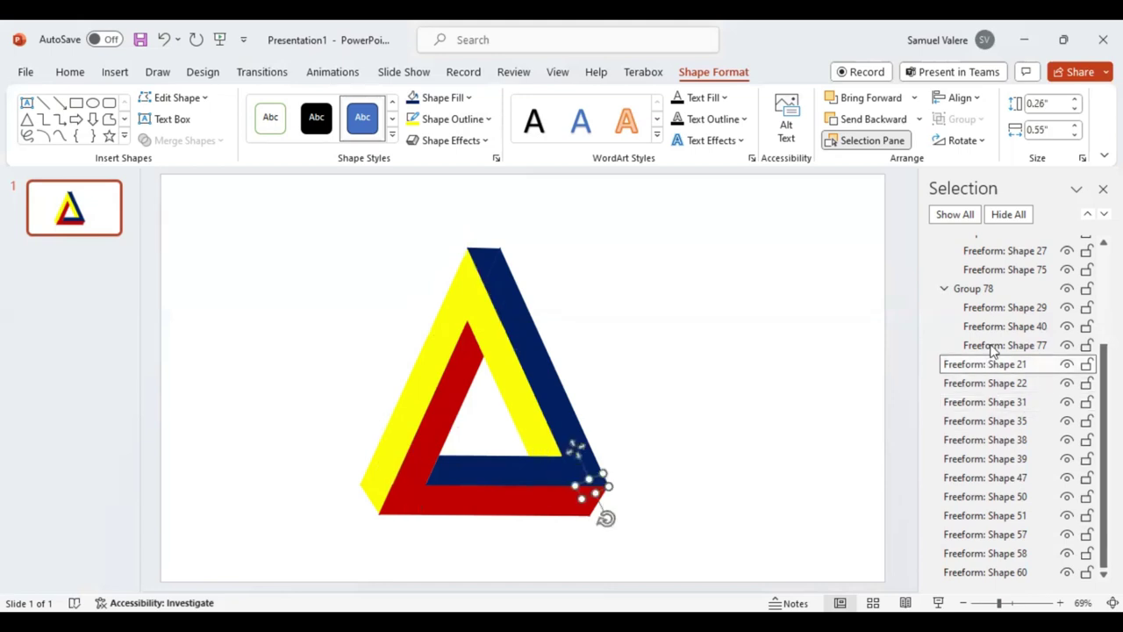
pyautogui.click(995, 347)
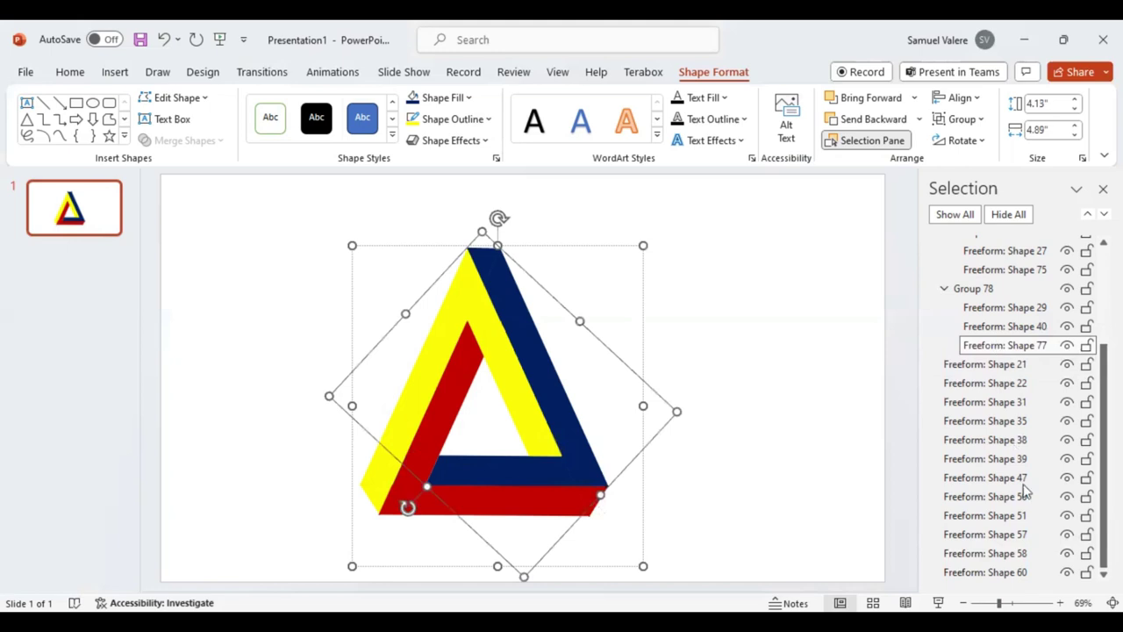